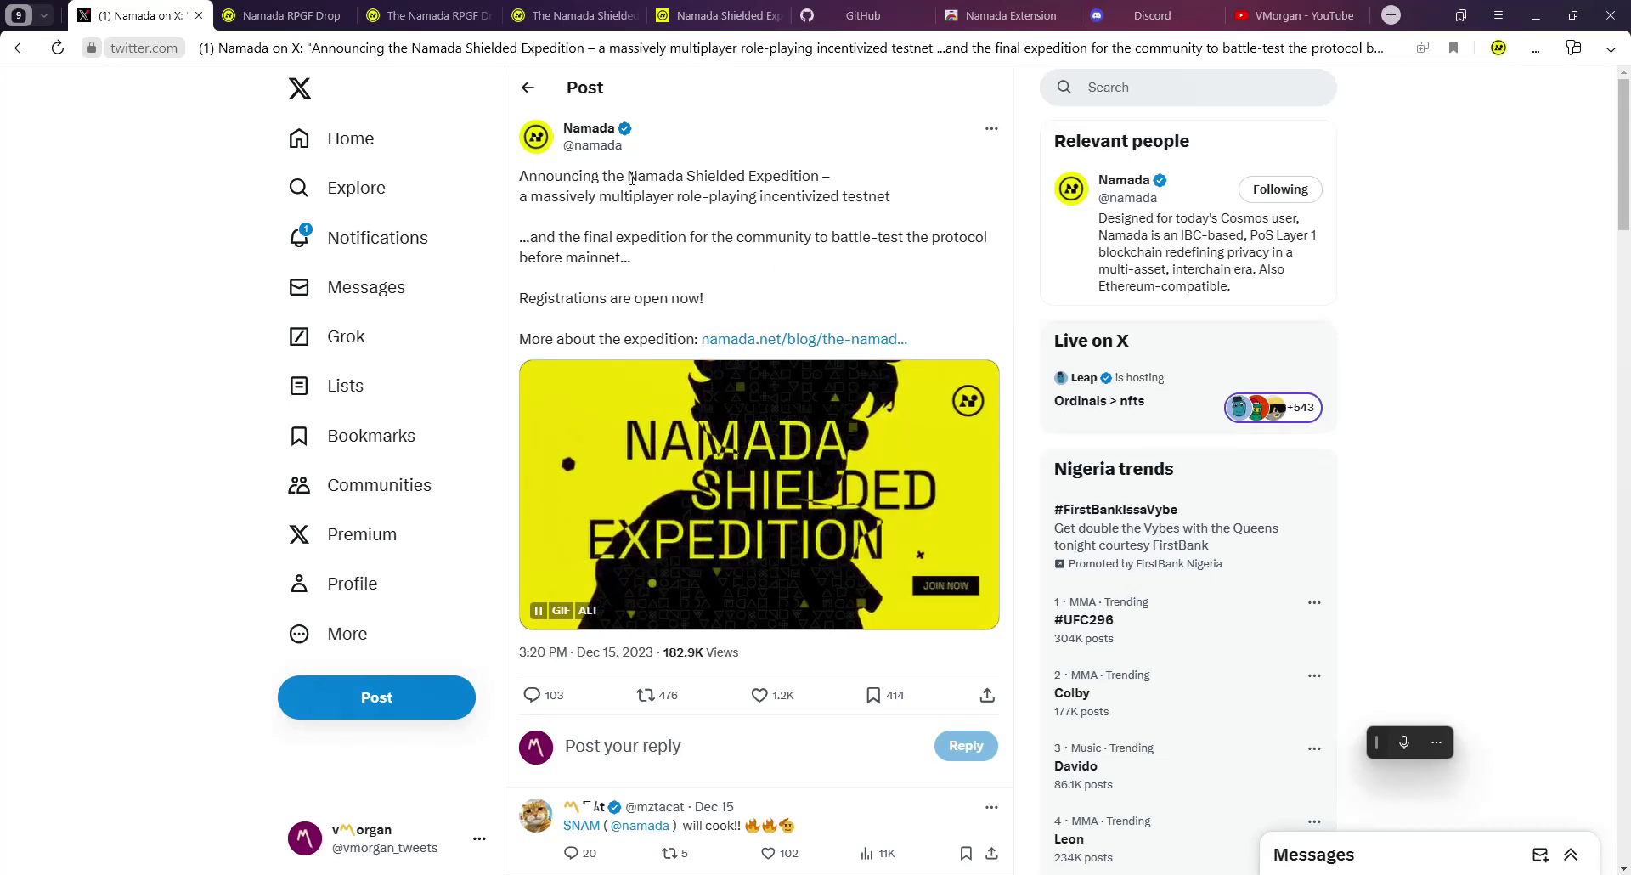
# Step: Glance at the RPGF Drop claim page, then return to the RPGF Drop blog post
pyautogui.moveTo(630, 177); pyautogui.dragTo(824, 173)
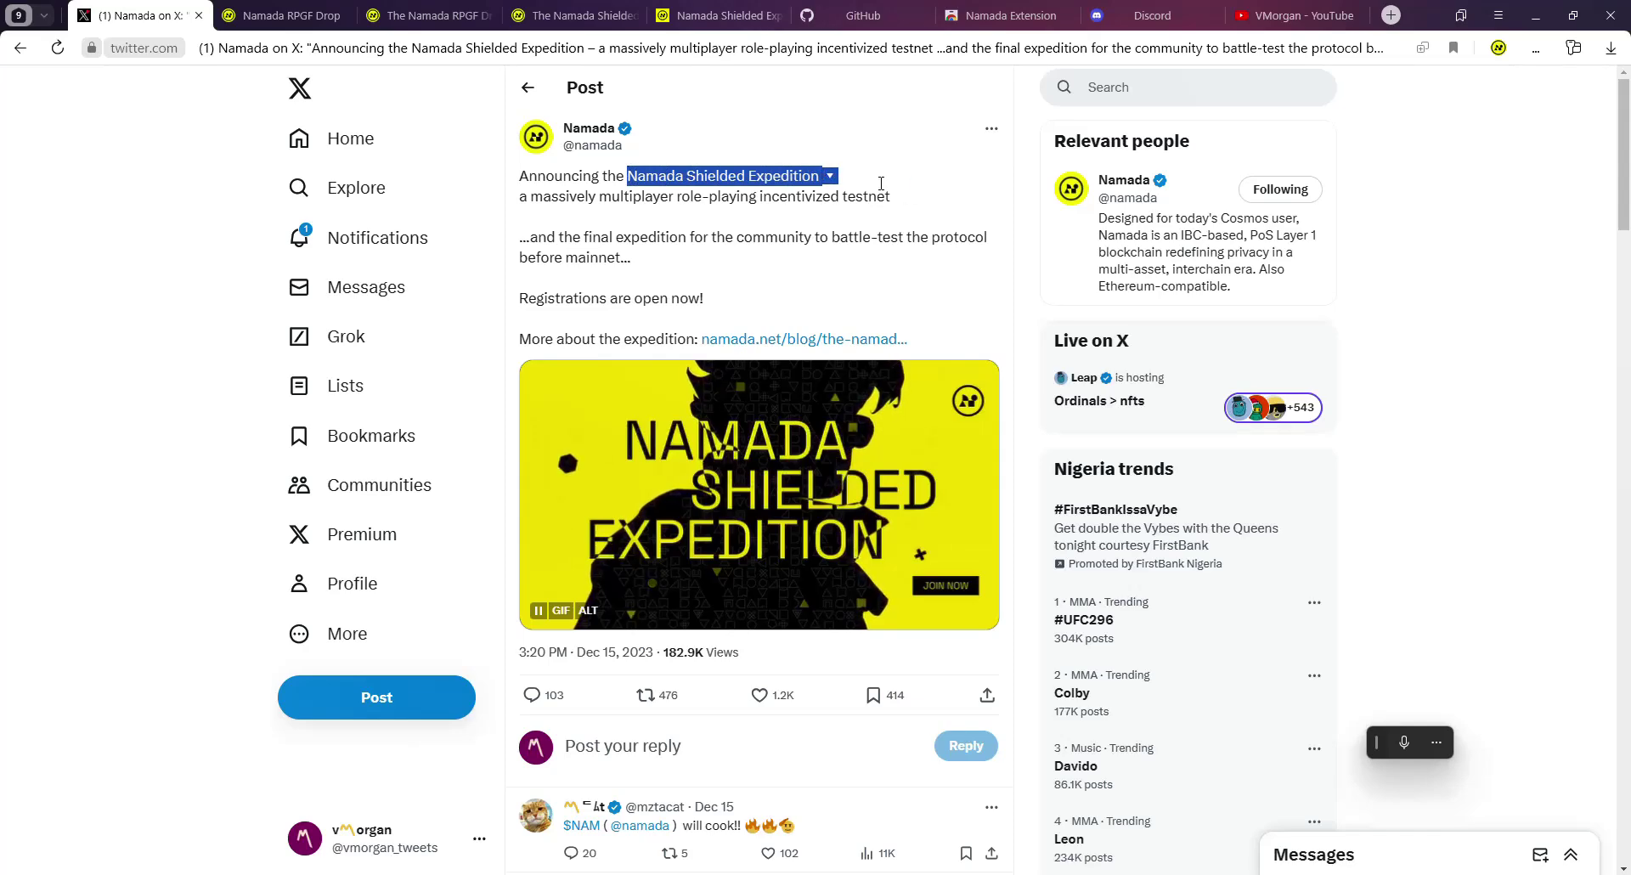
pyautogui.click(885, 188)
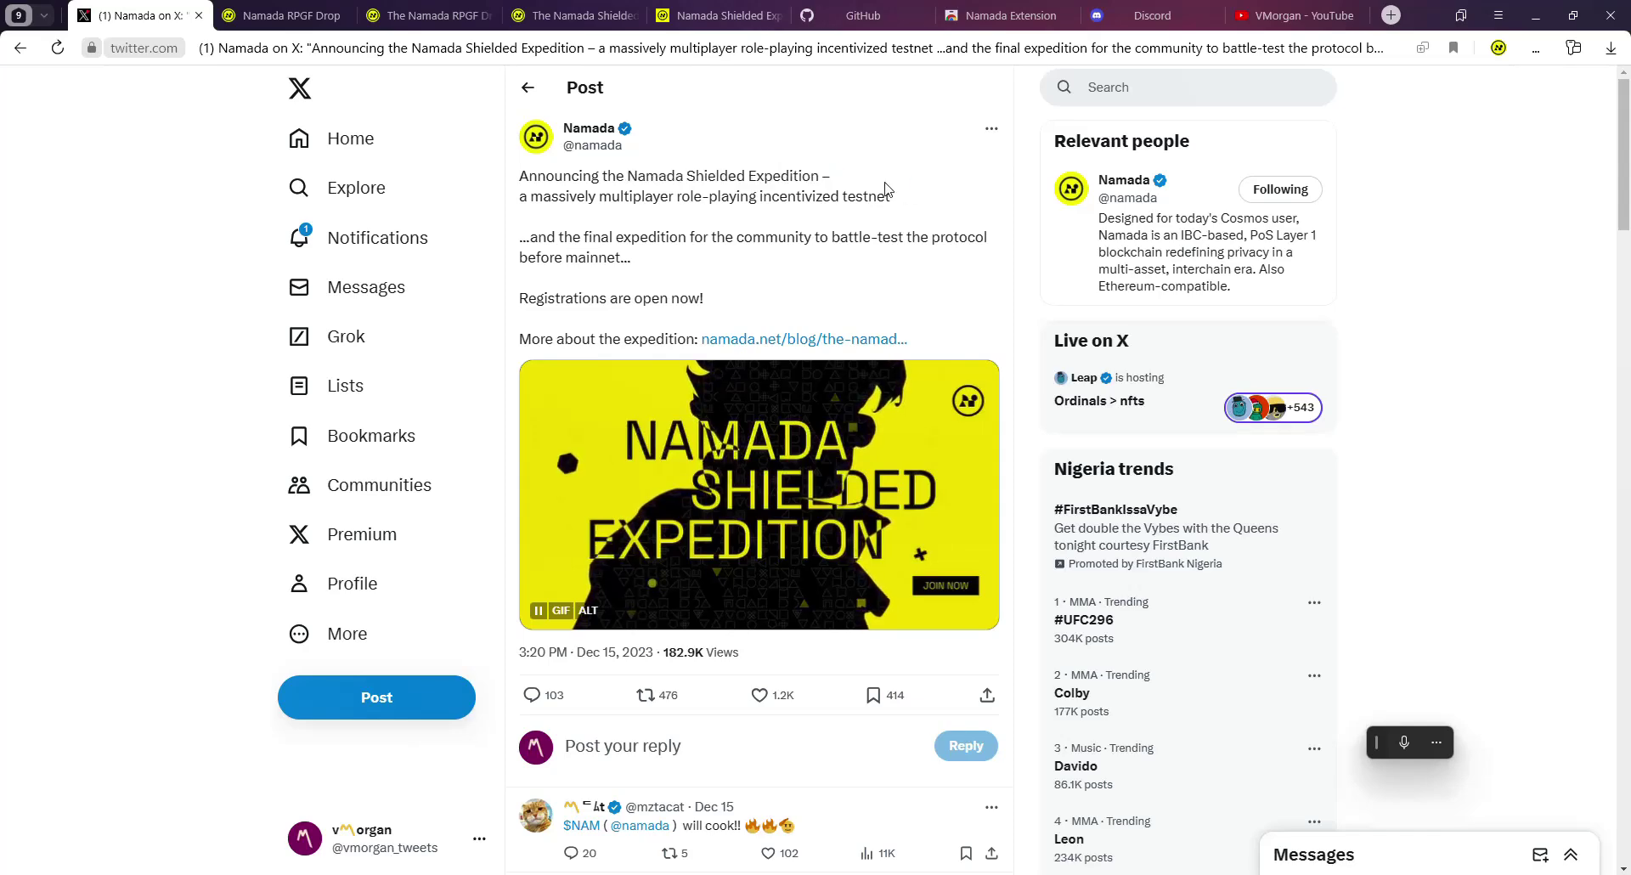
pyautogui.click(280, 16)
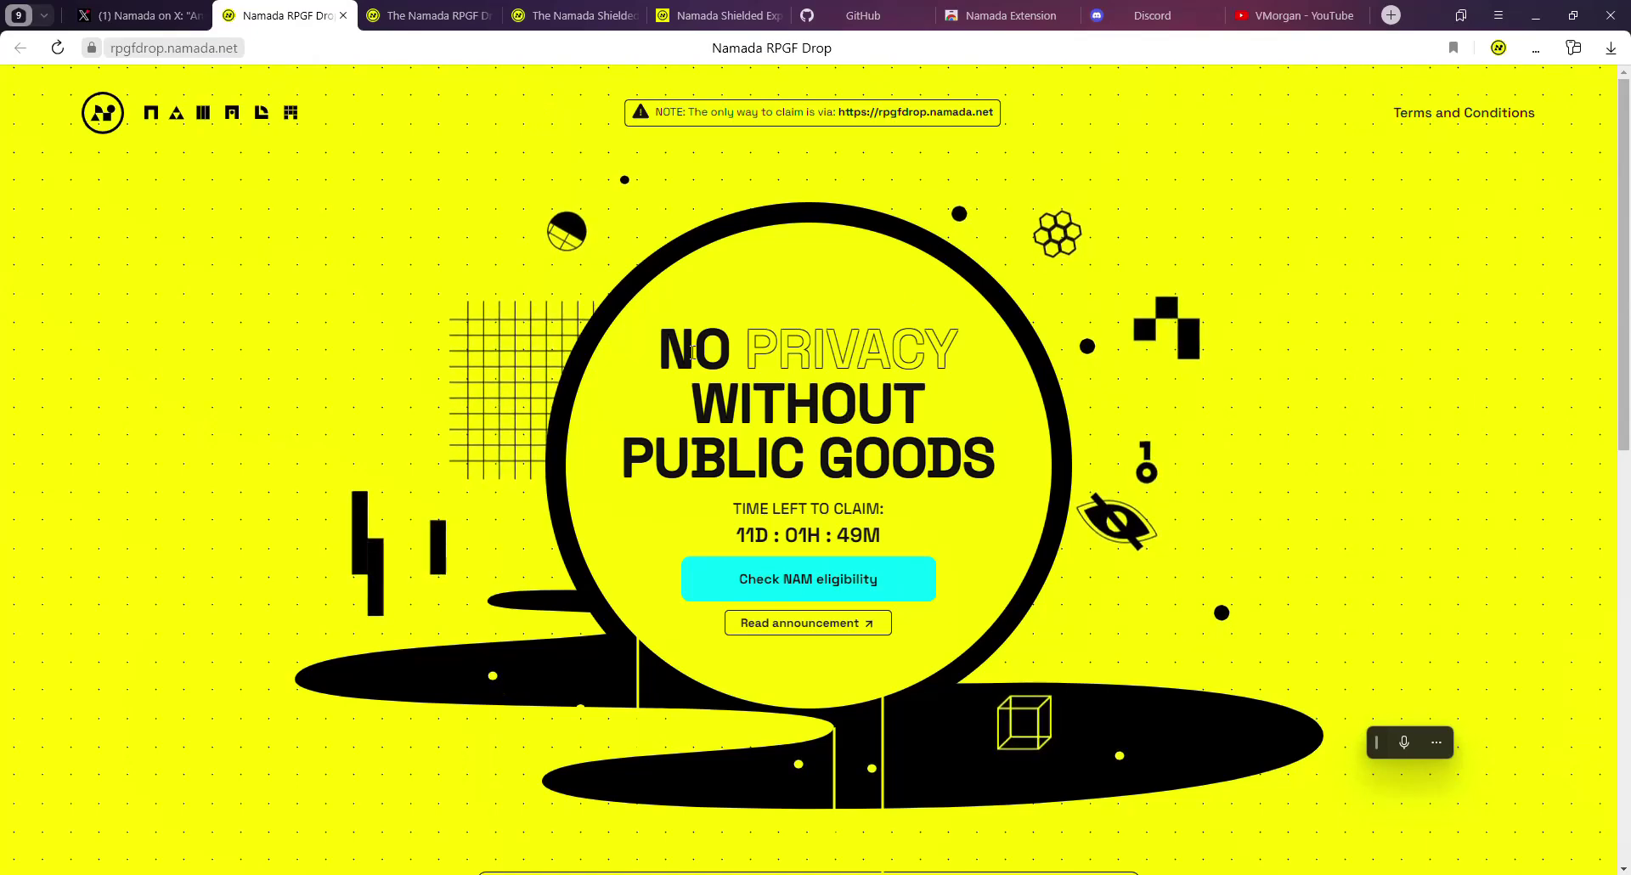
pyautogui.hotkey('ctrl', 'Tab')
# Step: Scroll the RPGF Drop post down to its Overview of Categories table
pyautogui.scroll(6, 824, 357)
pyautogui.scroll(4, 824, 356)
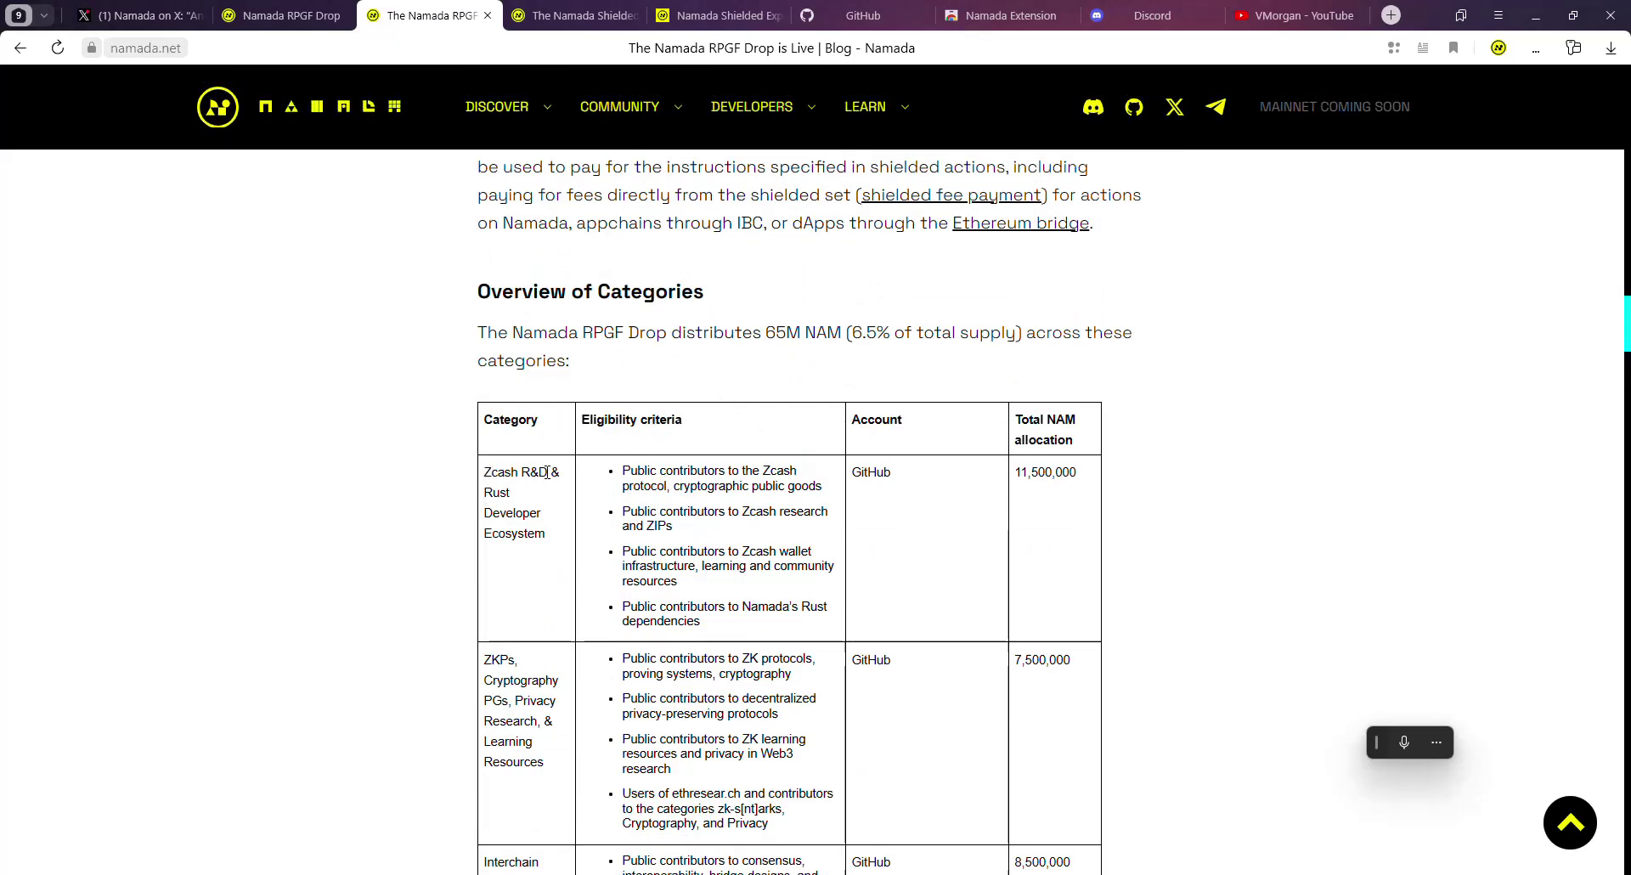
pyautogui.scroll(-2, 506, 489)
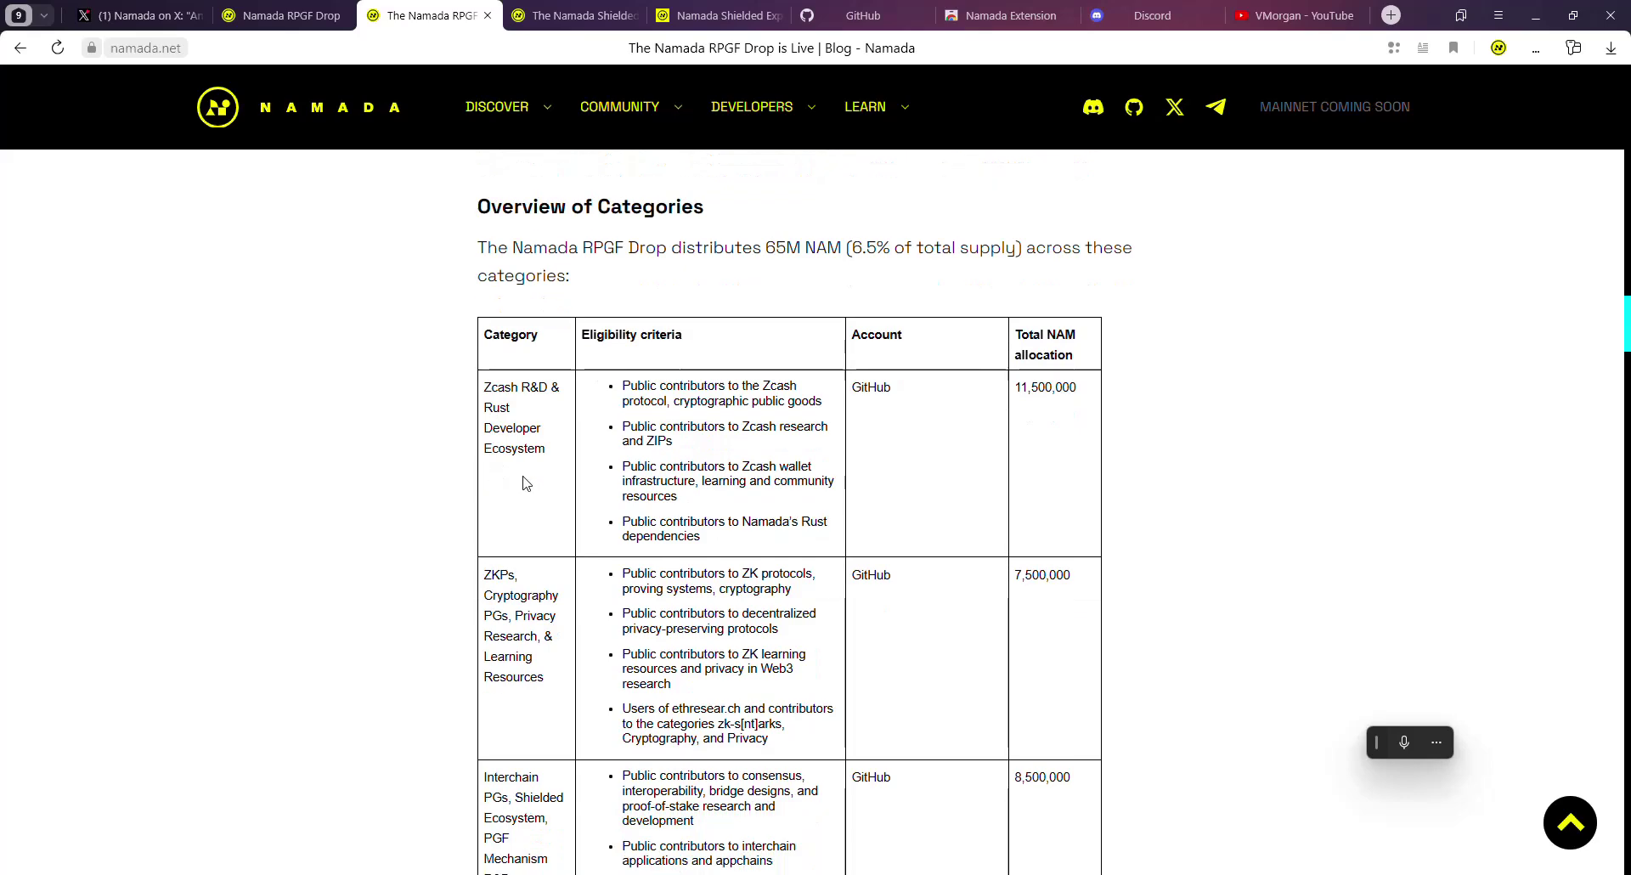
pyautogui.scroll(-2, 508, 437)
pyautogui.scroll(-2, 510, 412)
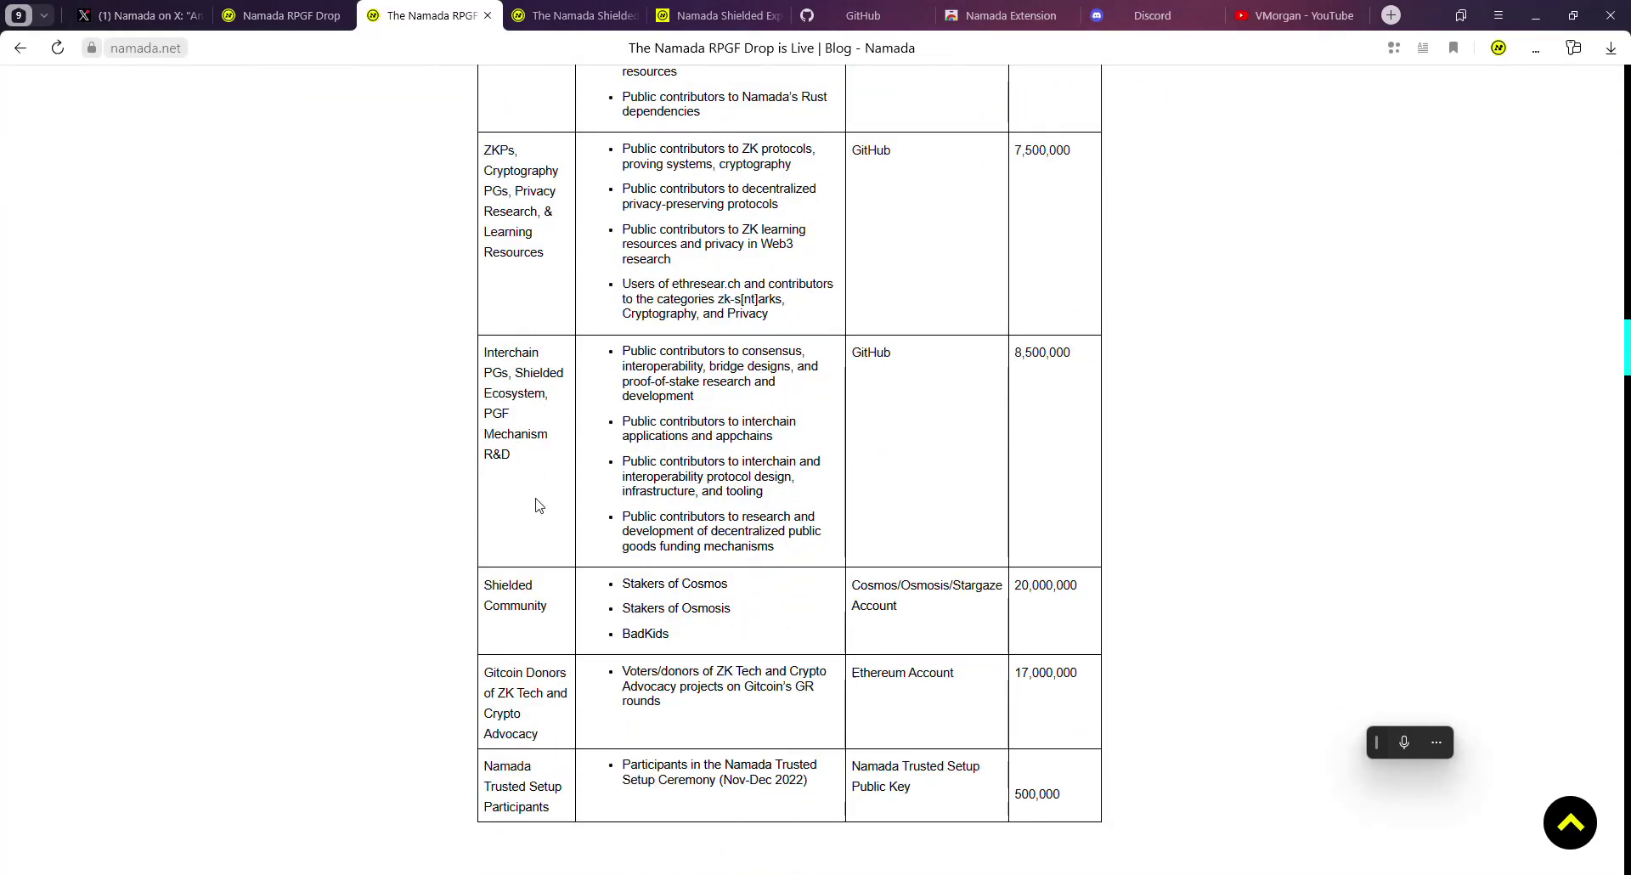
pyautogui.scroll(-1, 476, 565)
# Step: Highlight the Stakers of Cosmos and Osmosis entries in the categories table
pyautogui.moveTo(482, 501); pyautogui.dragTo(728, 501)
pyautogui.moveTo(622, 523)
pyautogui.mouseDown()
pyautogui.moveTo(744, 529)
pyautogui.moveTo(615, 545)
pyautogui.mouseUp()
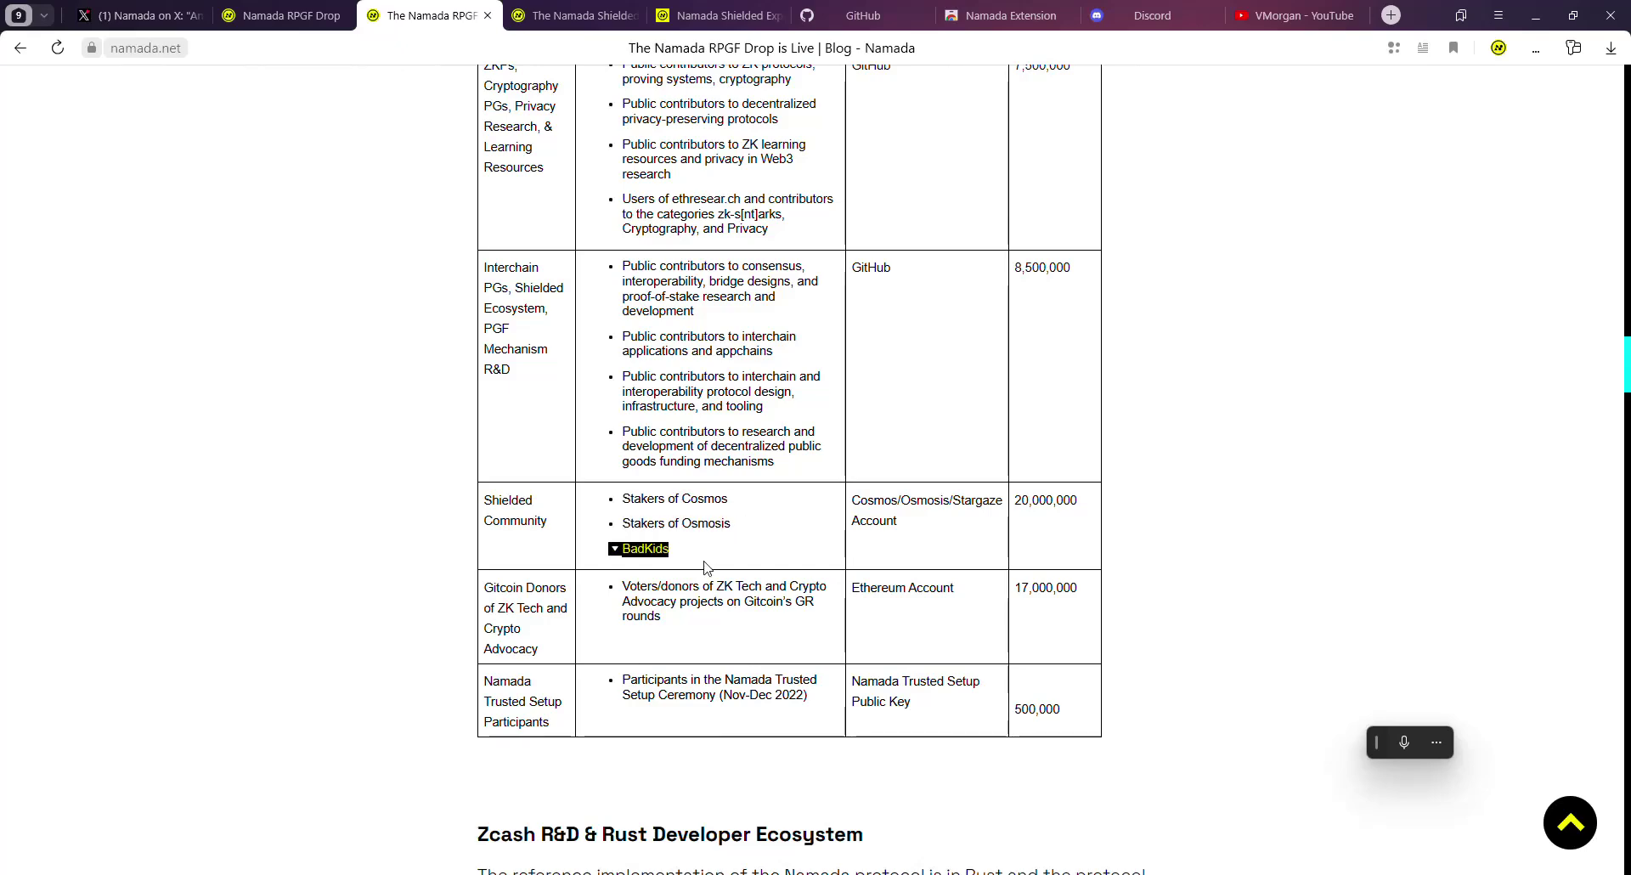
pyautogui.scroll(-3, 684, 556)
pyautogui.scroll(4, 673, 386)
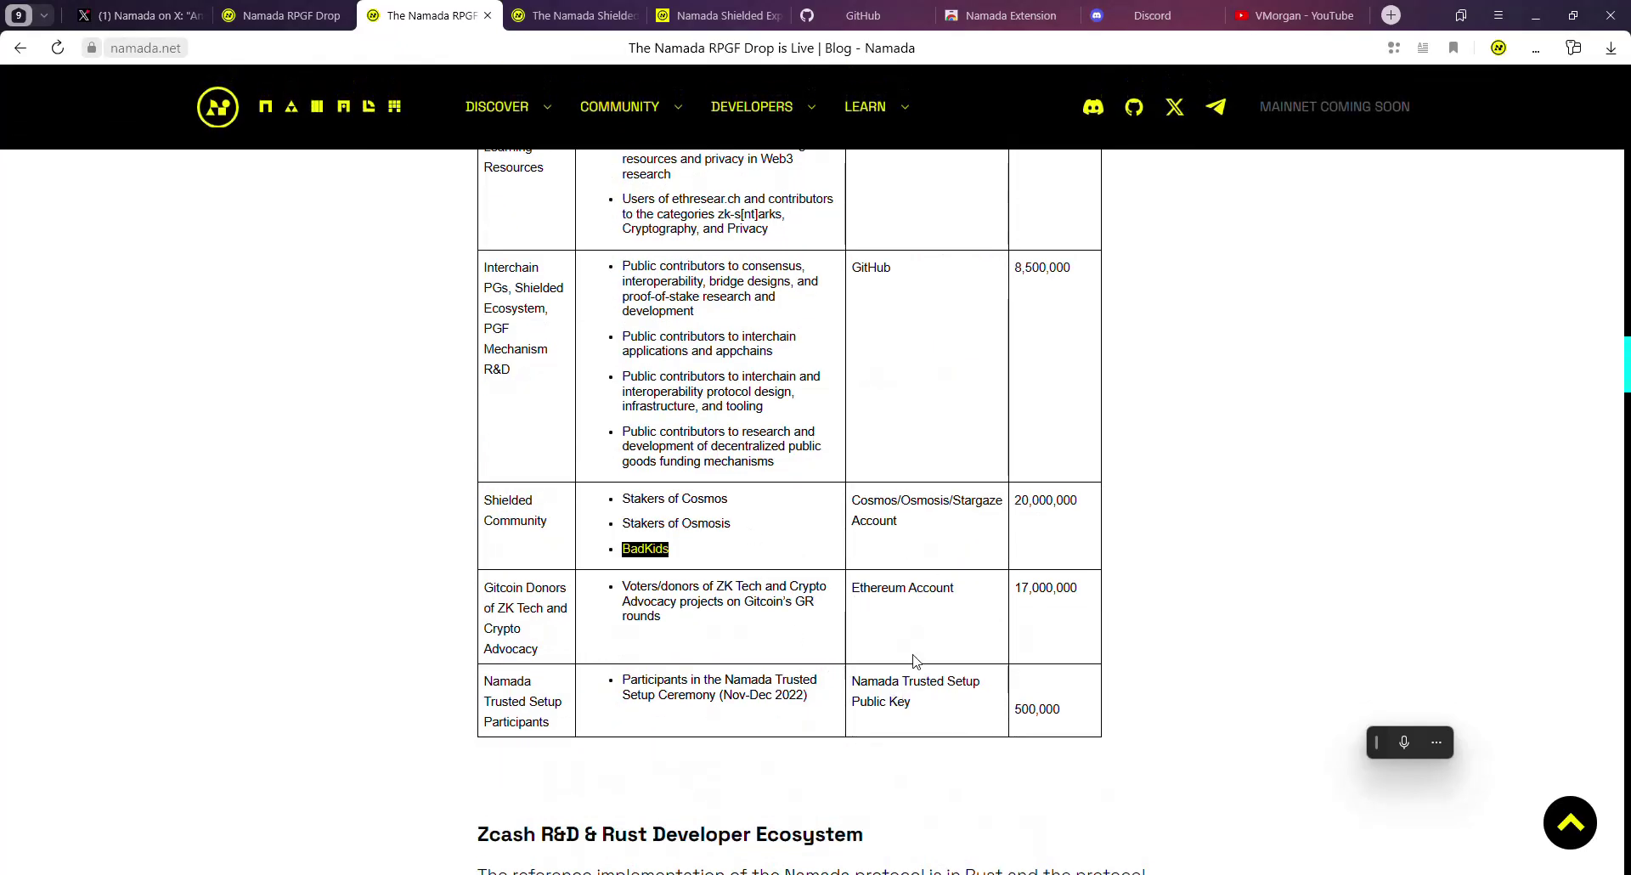
pyautogui.scroll(1, 1054, 614)
pyautogui.moveTo(1085, 674); pyautogui.dragTo(994, 514)
# Step: Return to the RPGF Drop claim page and look over the time-left-to-claim countdown
pyautogui.click(646, 416)
pyautogui.scroll(4, 645, 417)
pyautogui.hotkey('ctrl', 'shift', 'Tab')
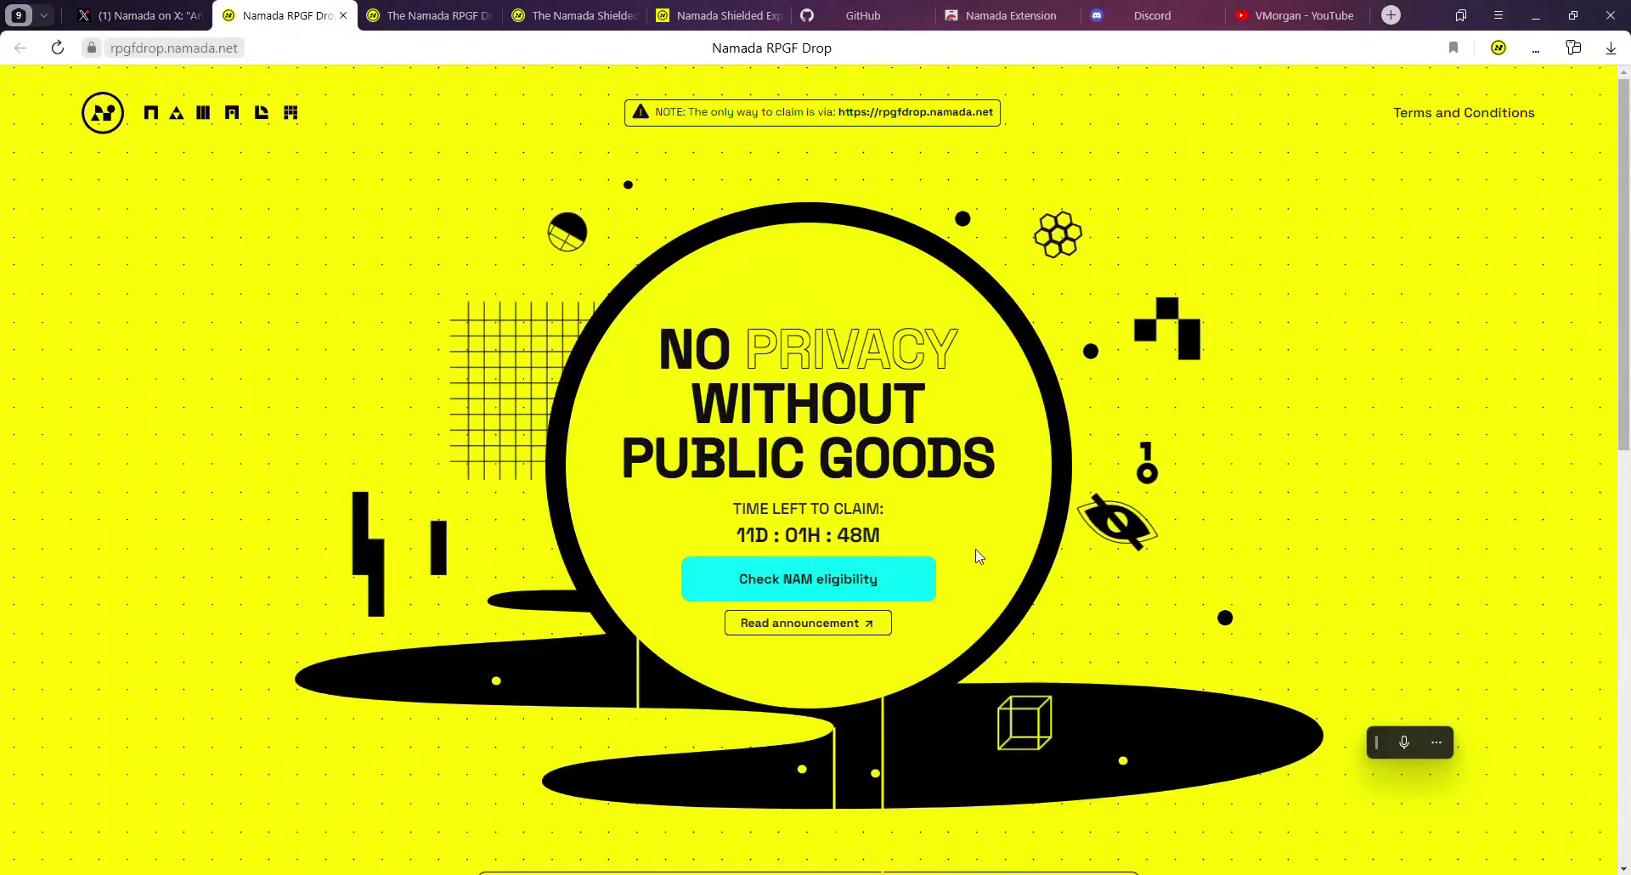
pyautogui.moveTo(741, 536); pyautogui.dragTo(896, 537)
pyautogui.click(728, 539)
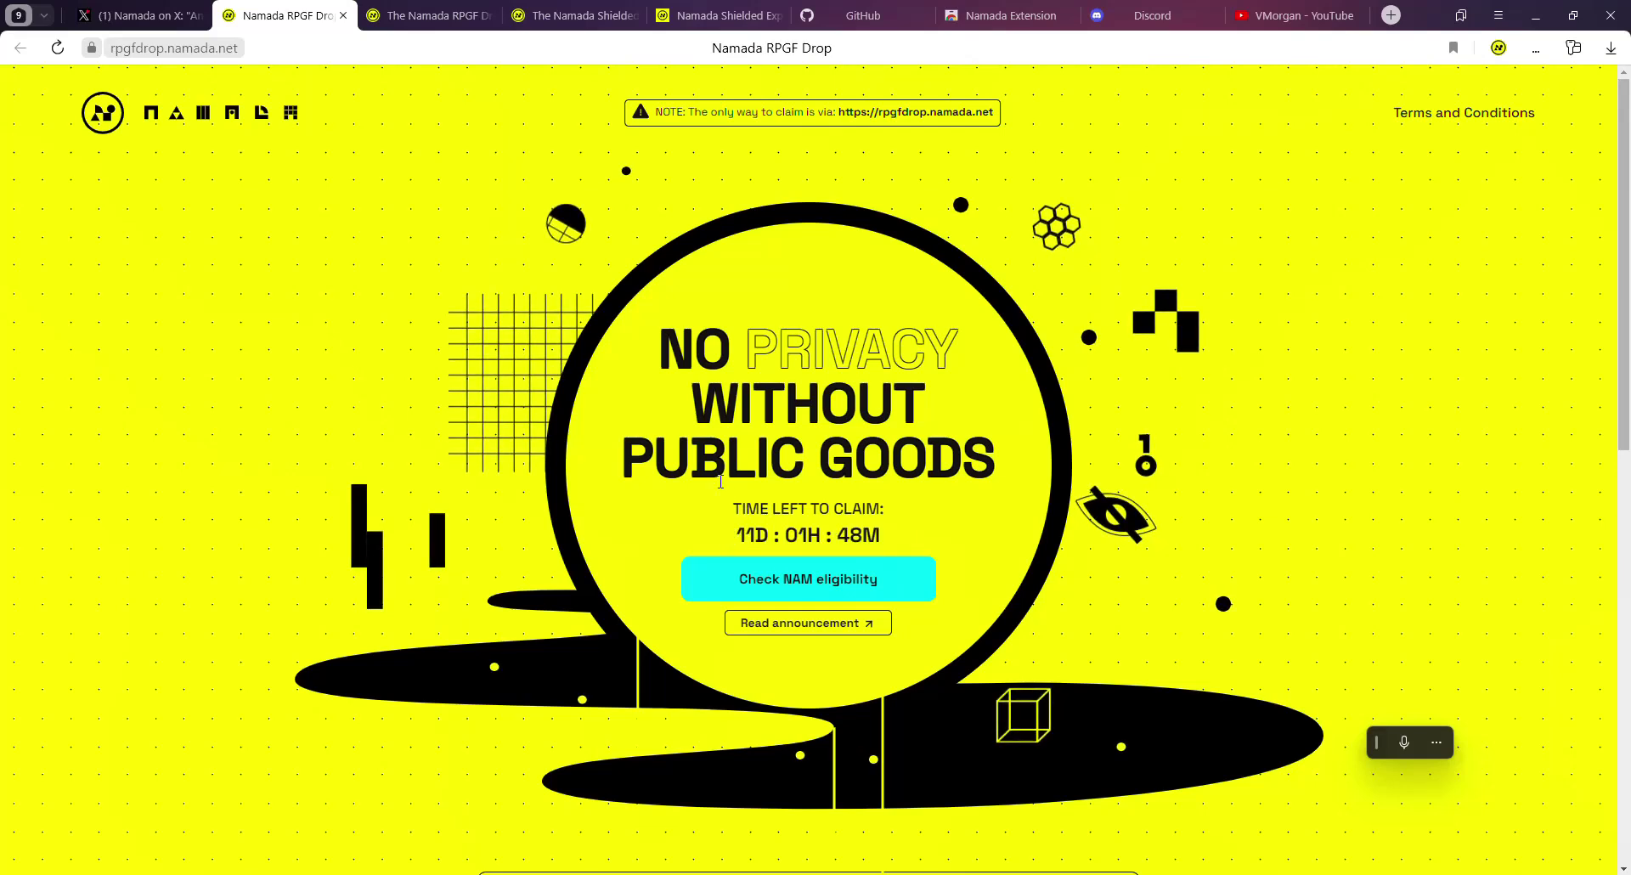
pyautogui.scroll(-2, 751, 405)
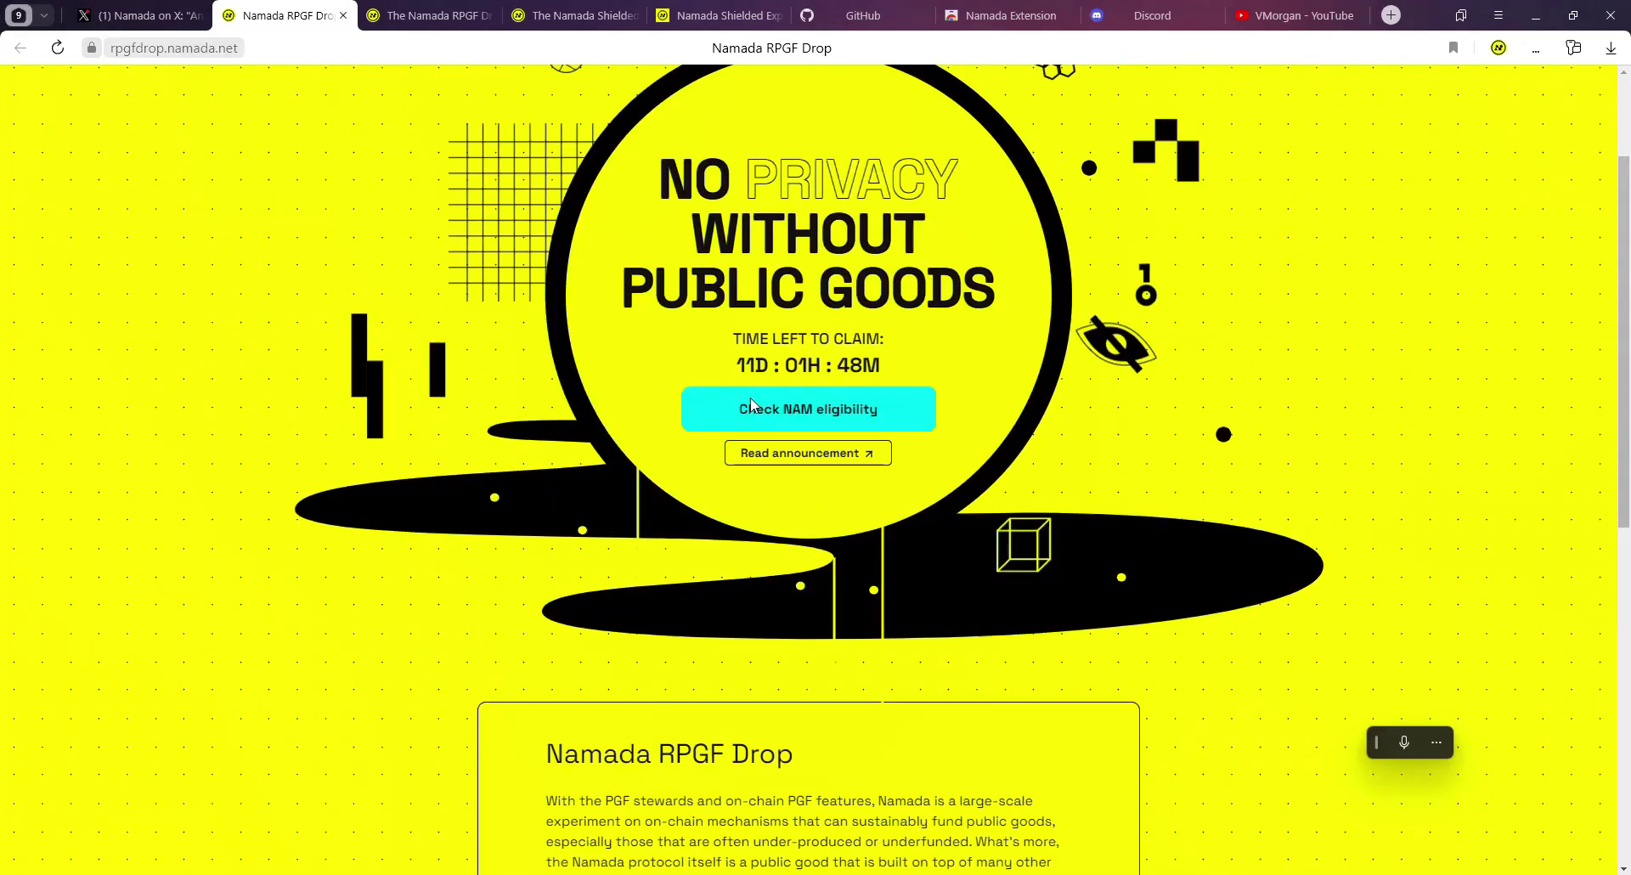
# Step: Review the Check NAM eligibility options, then close that dialog
pyautogui.click(828, 416)
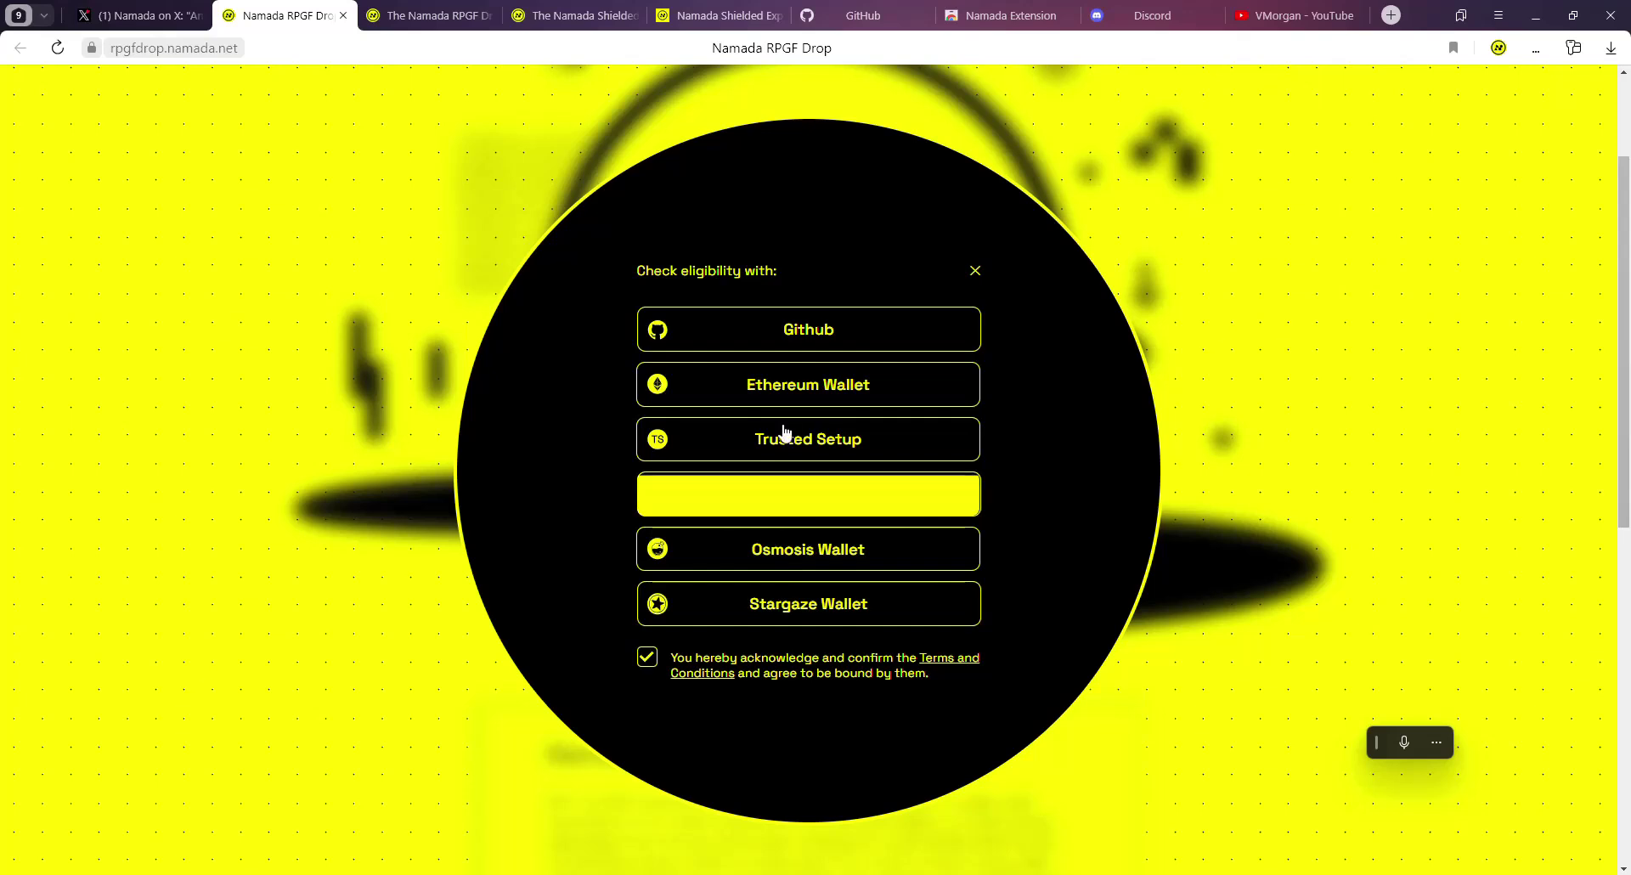
pyautogui.click(974, 270)
pyautogui.scroll(2, 900, 365)
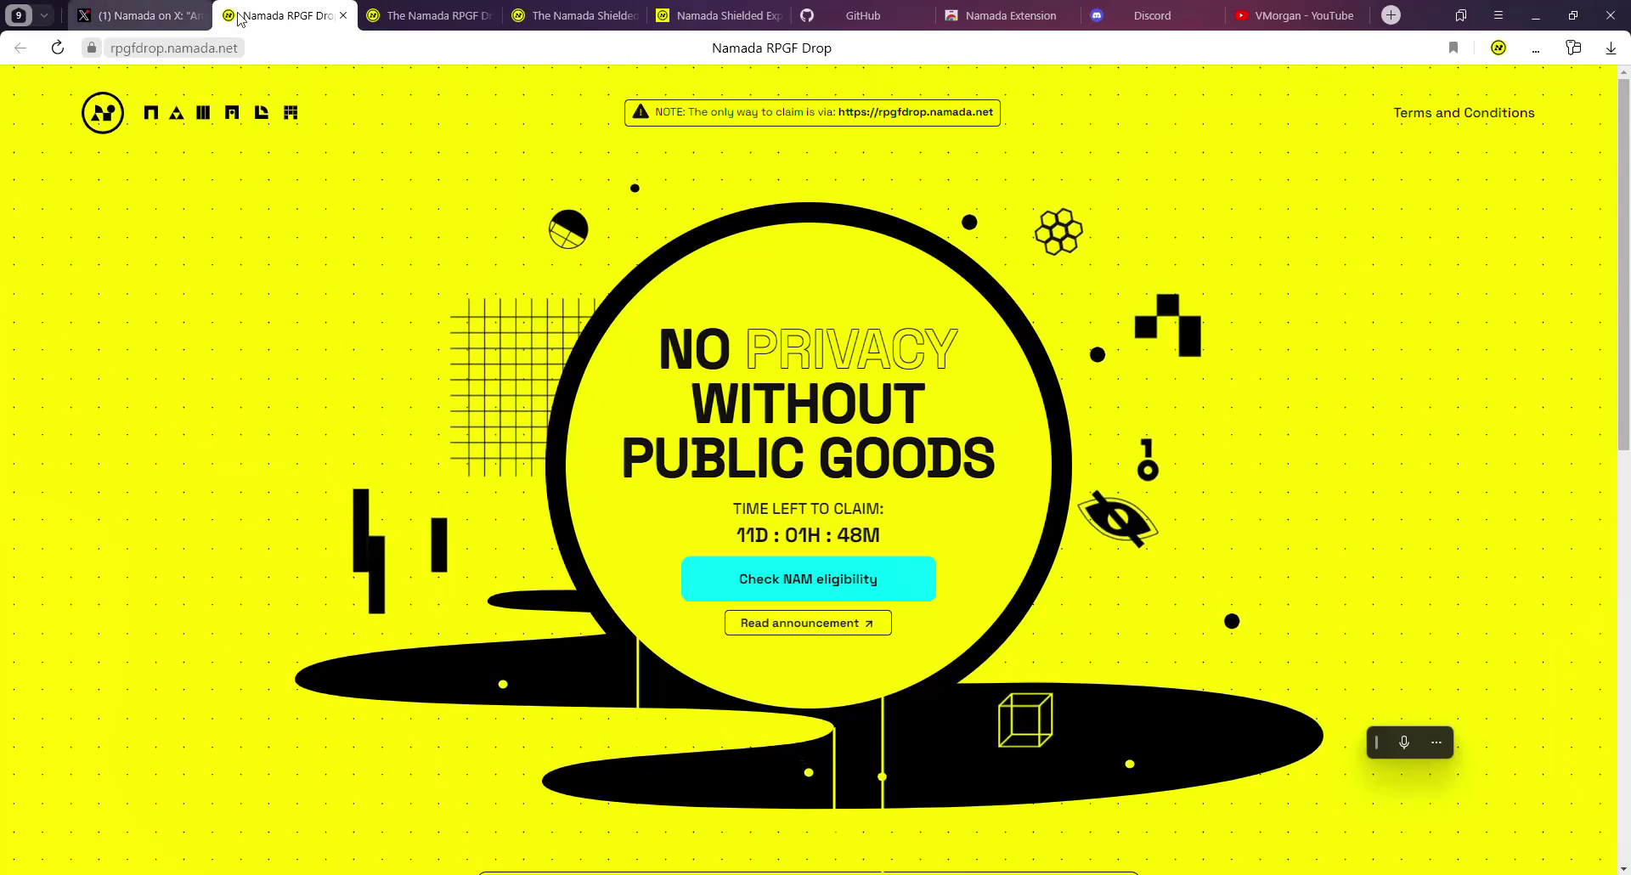
# Step: On the Namada X post, highlight the multiplayer testnet description and the registration lines
pyautogui.click(142, 8)
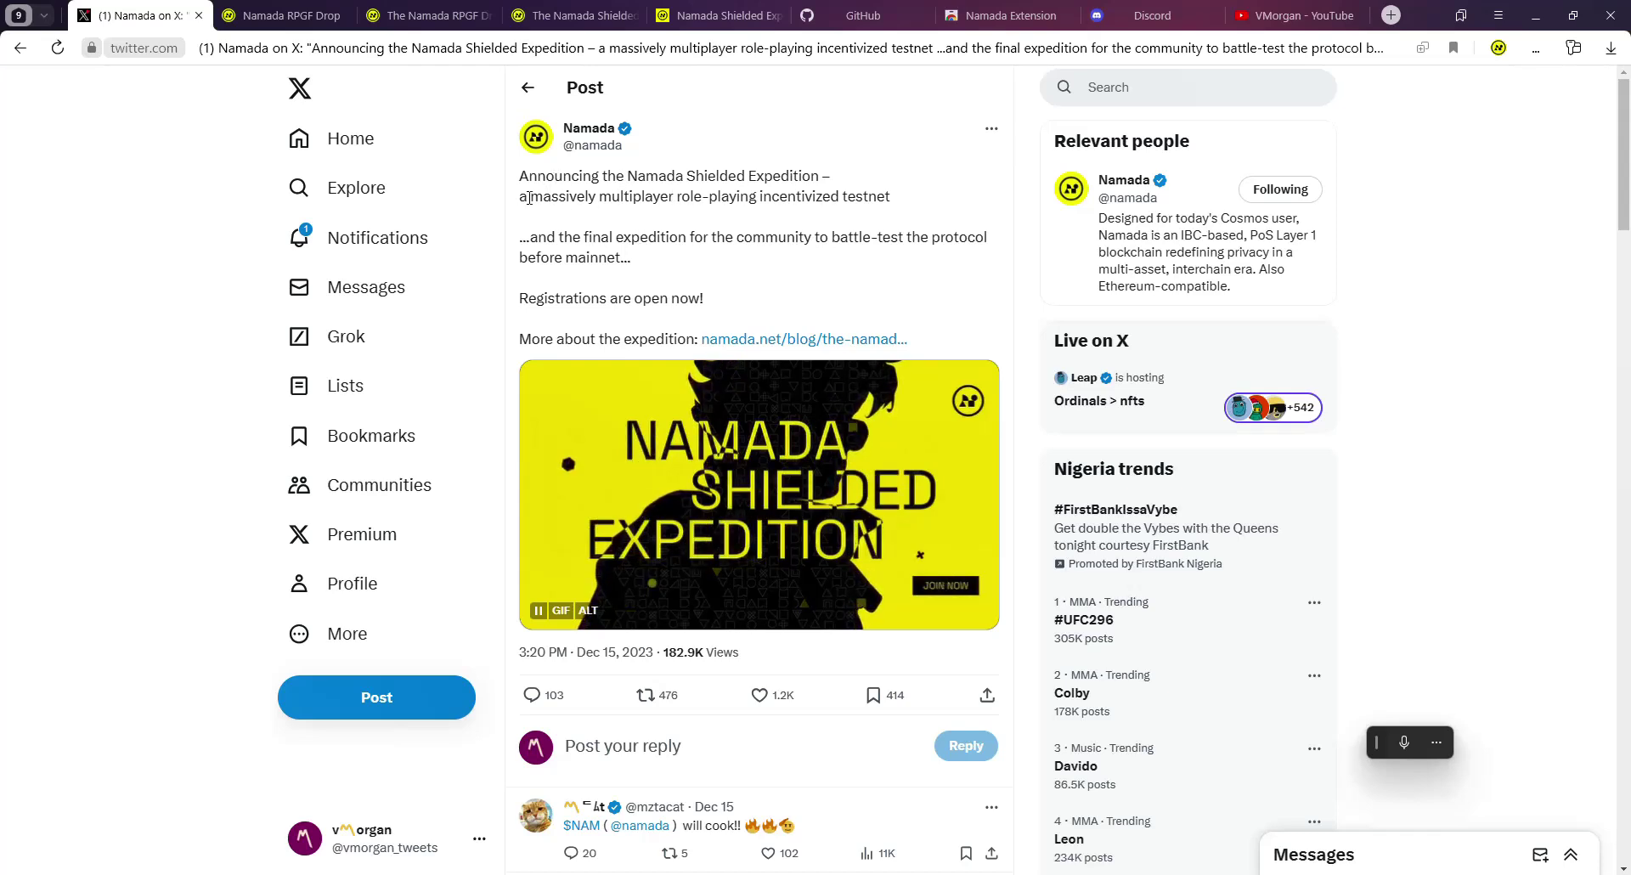
pyautogui.moveTo(526, 198); pyautogui.dragTo(888, 191)
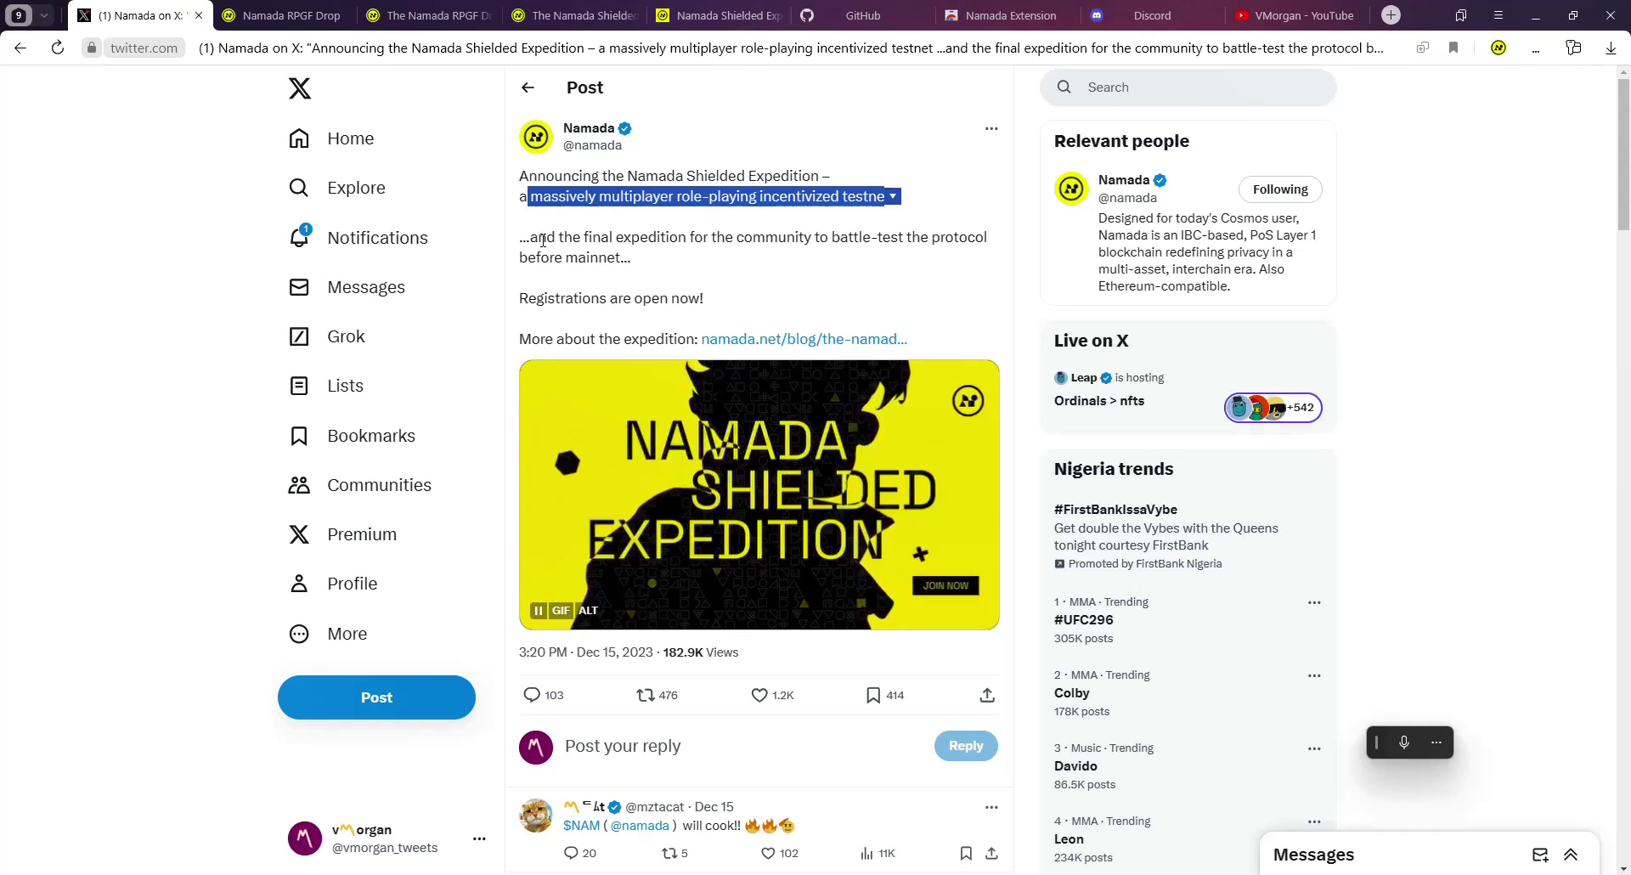
pyautogui.moveTo(533, 239); pyautogui.dragTo(821, 239)
pyautogui.moveTo(624, 239); pyautogui.dragTo(737, 316)
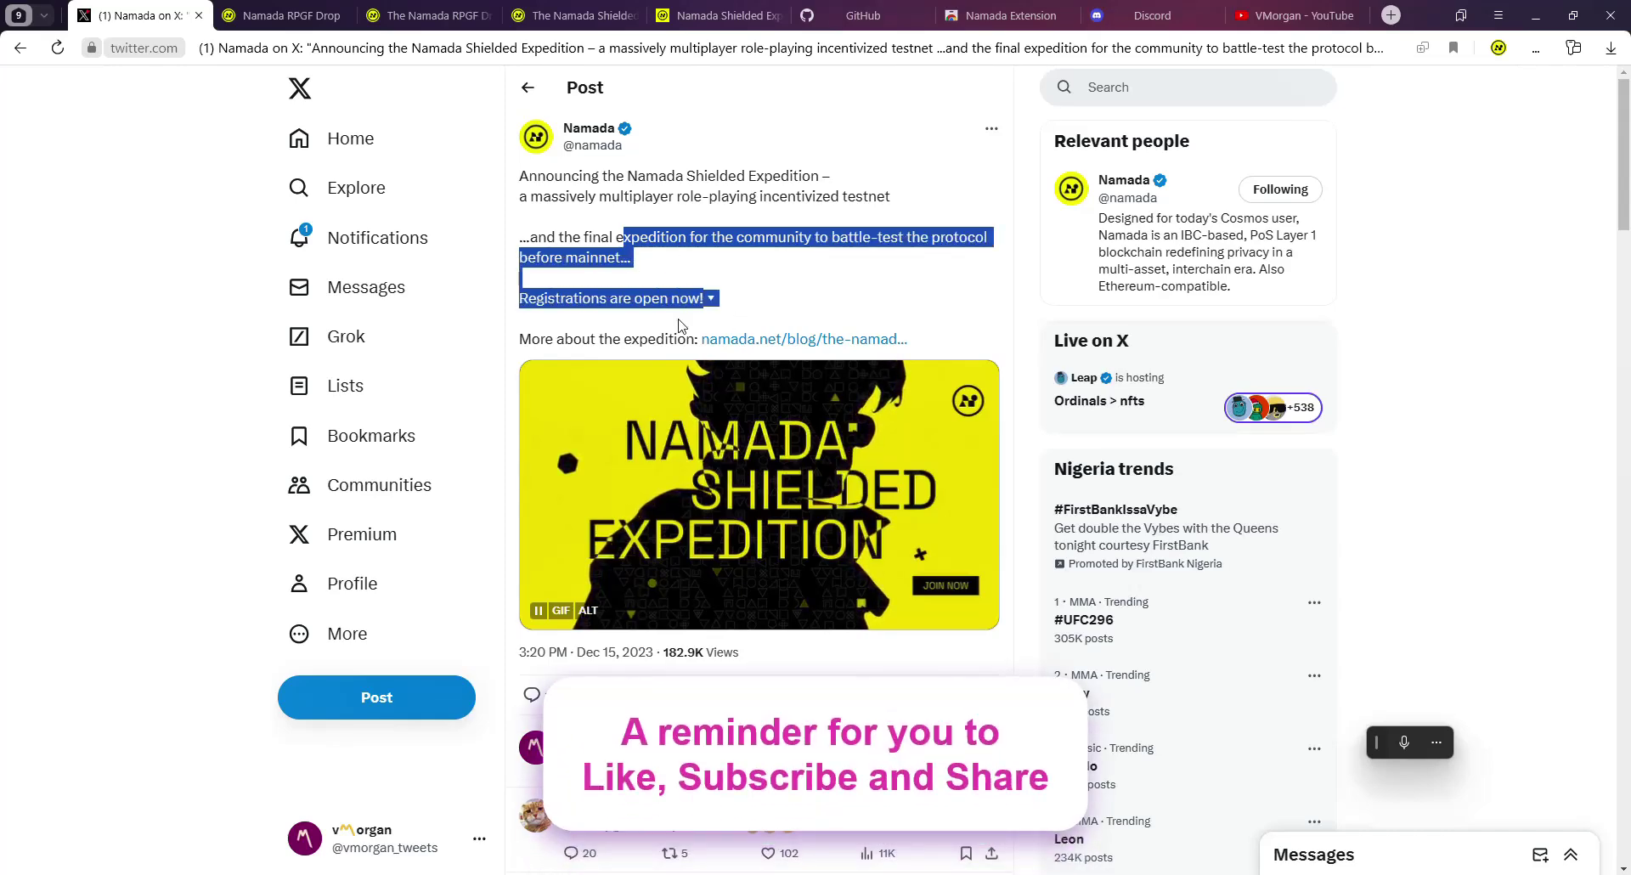
pyautogui.click(828, 278)
pyautogui.scroll(-1, 828, 280)
pyautogui.scroll(1, 817, 287)
# Step: Open The Namada Shielded Expedition blog post and highlight its title
pyautogui.click(429, 16)
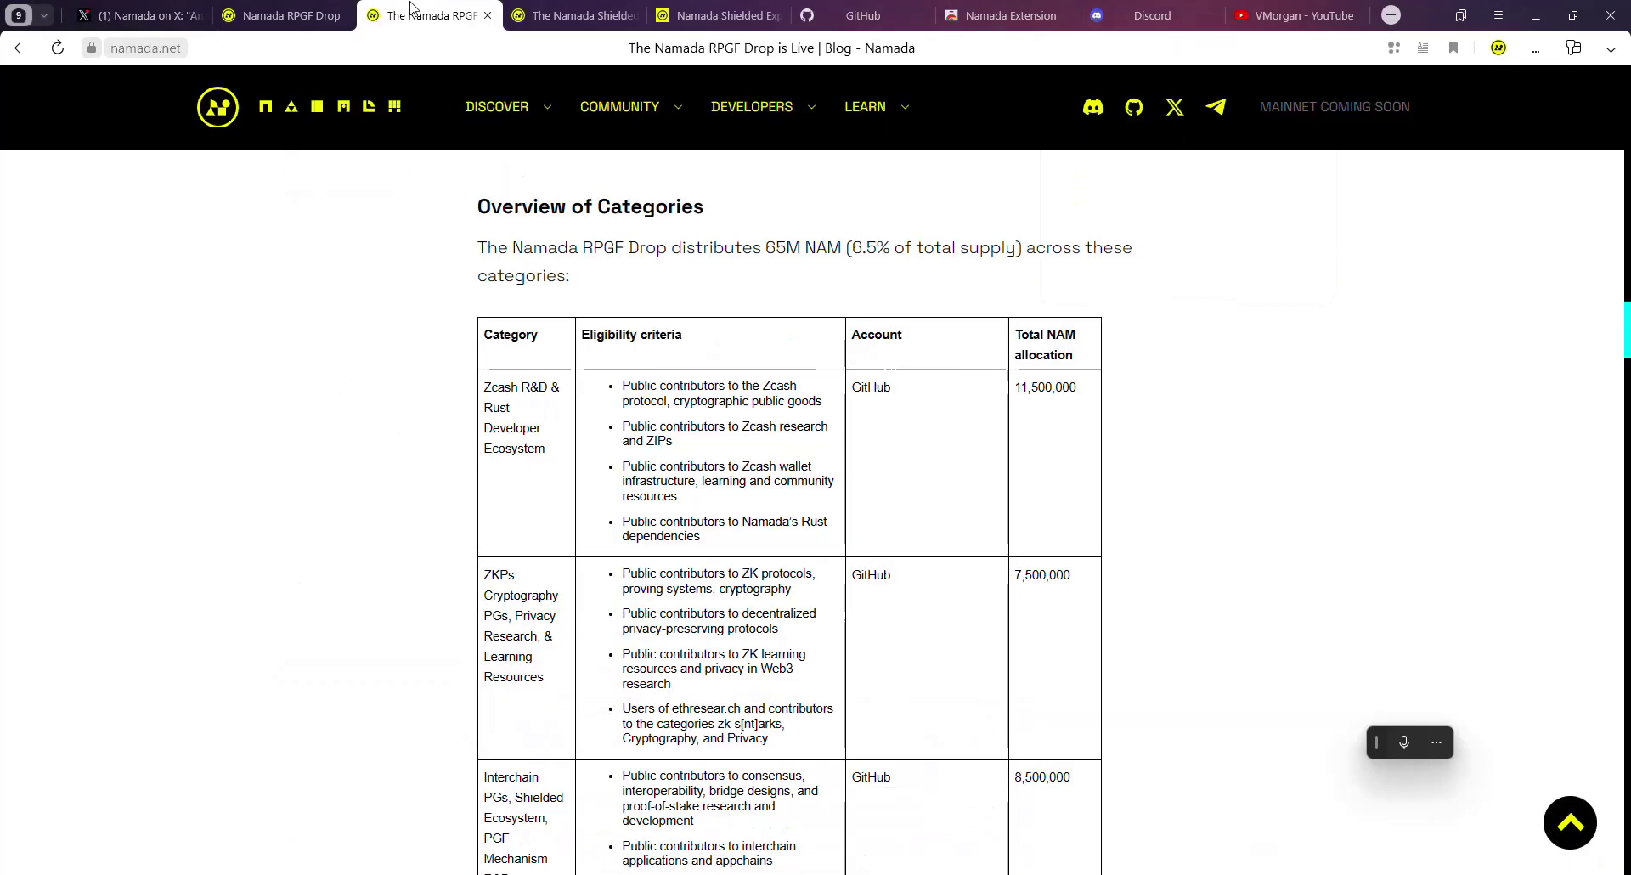
pyautogui.scroll(1, 521, 182)
pyautogui.click(514, 14)
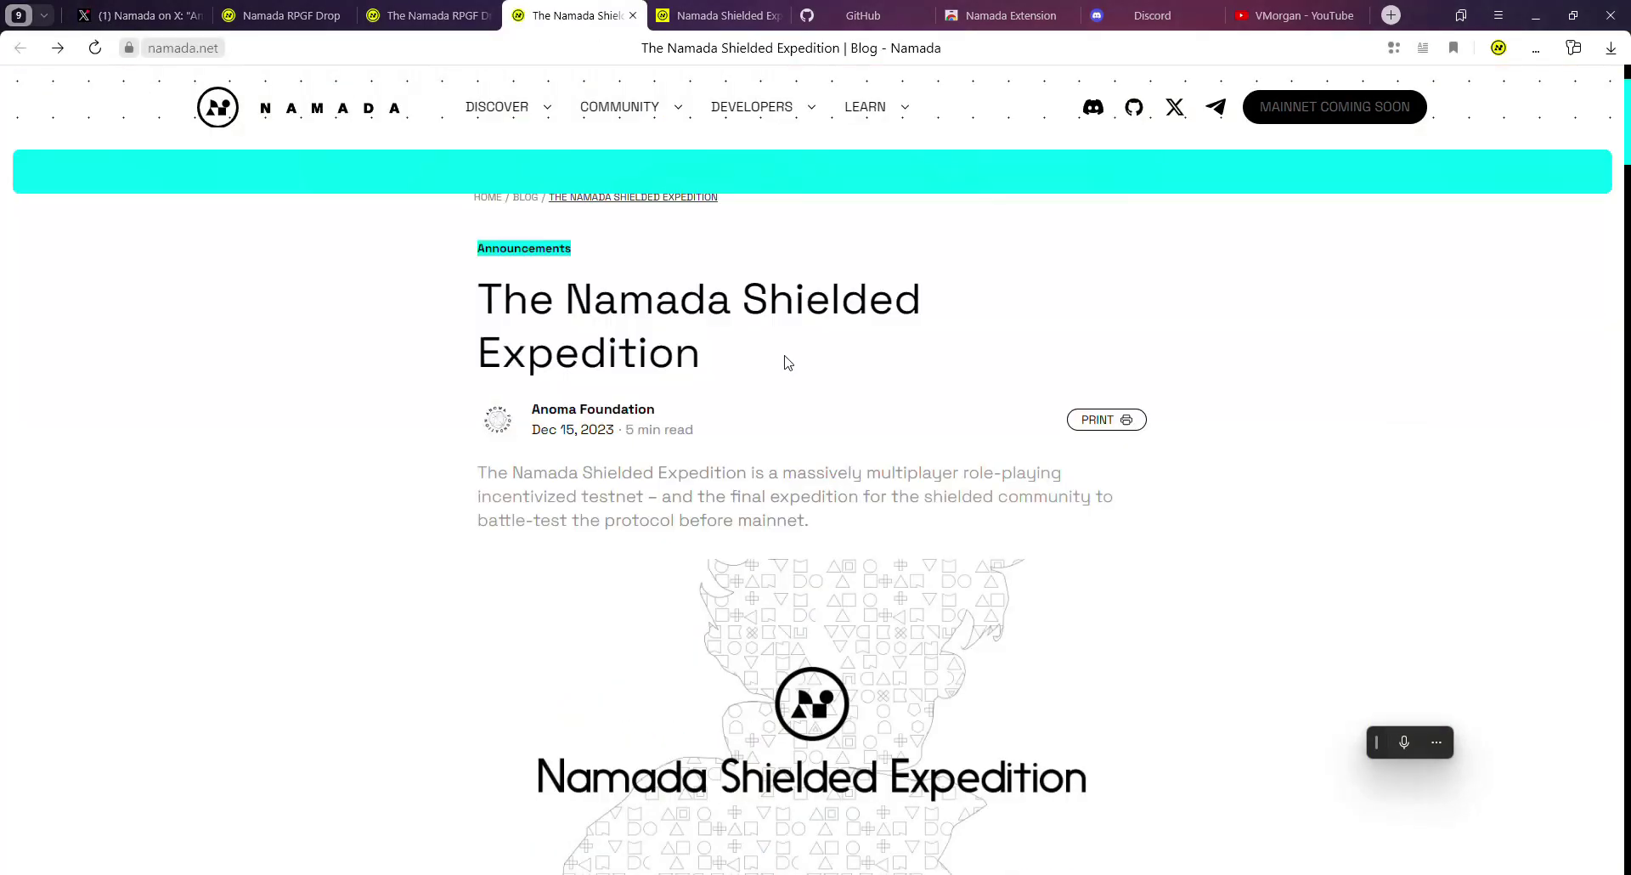
pyautogui.moveTo(461, 297); pyautogui.dragTo(866, 348)
pyautogui.click(768, 382)
# Step: Scroll down toward Timelines and Phases, then back to the expedition overview
pyautogui.scroll(-15, 768, 382)
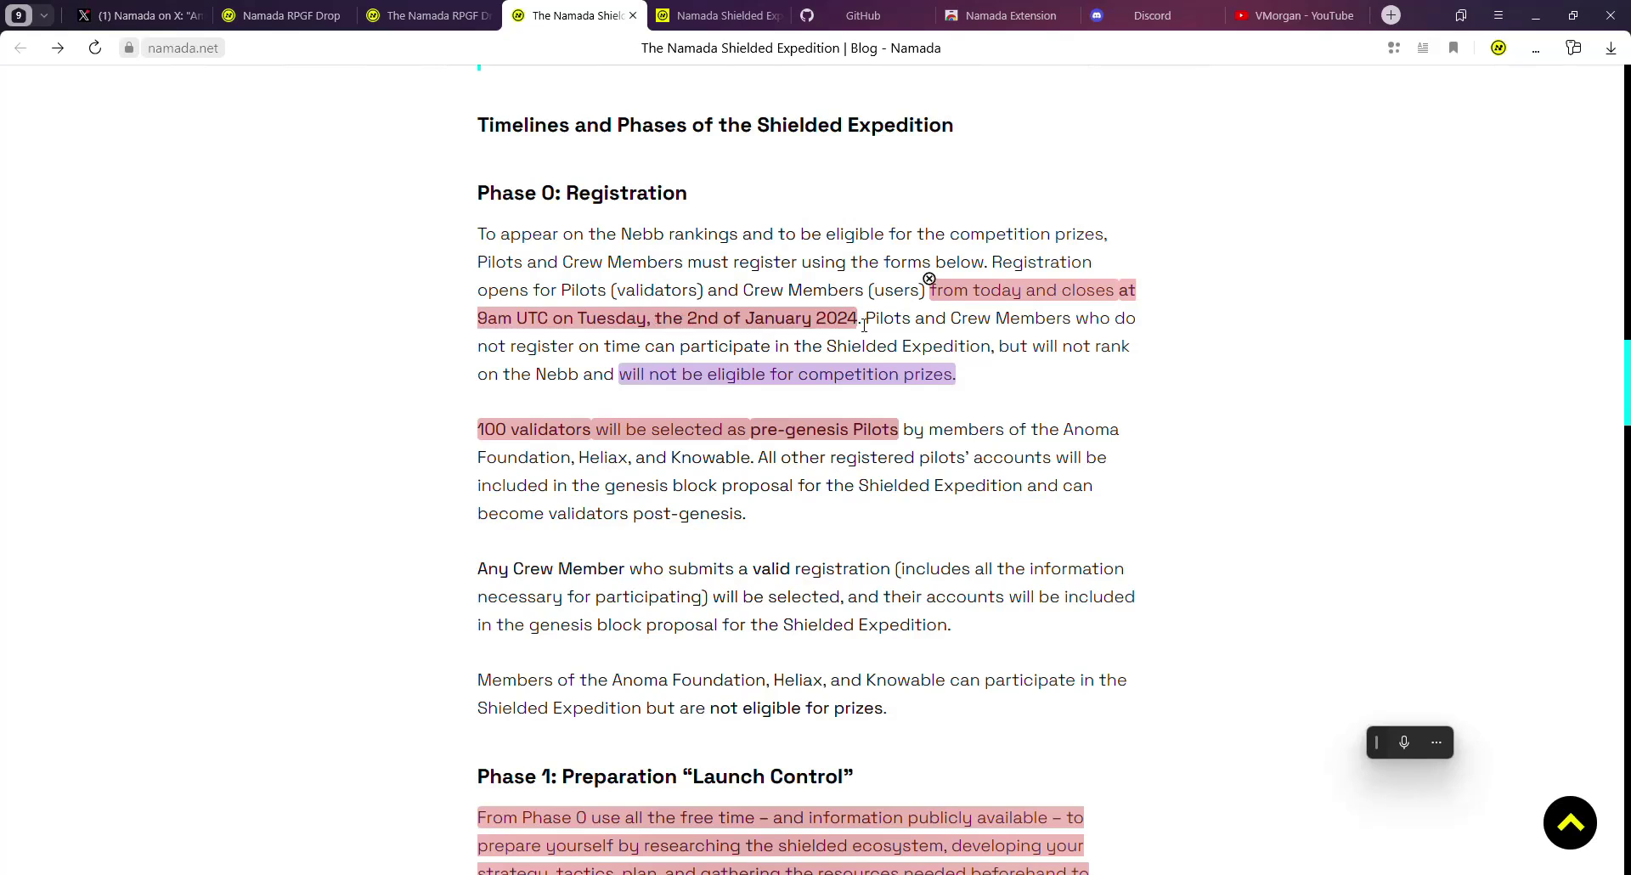
pyautogui.moveTo(865, 318)
pyautogui.mouseDown()
pyautogui.moveTo(958, 318)
pyautogui.moveTo(866, 317)
pyautogui.mouseUp()
pyautogui.scroll(10, 894, 316)
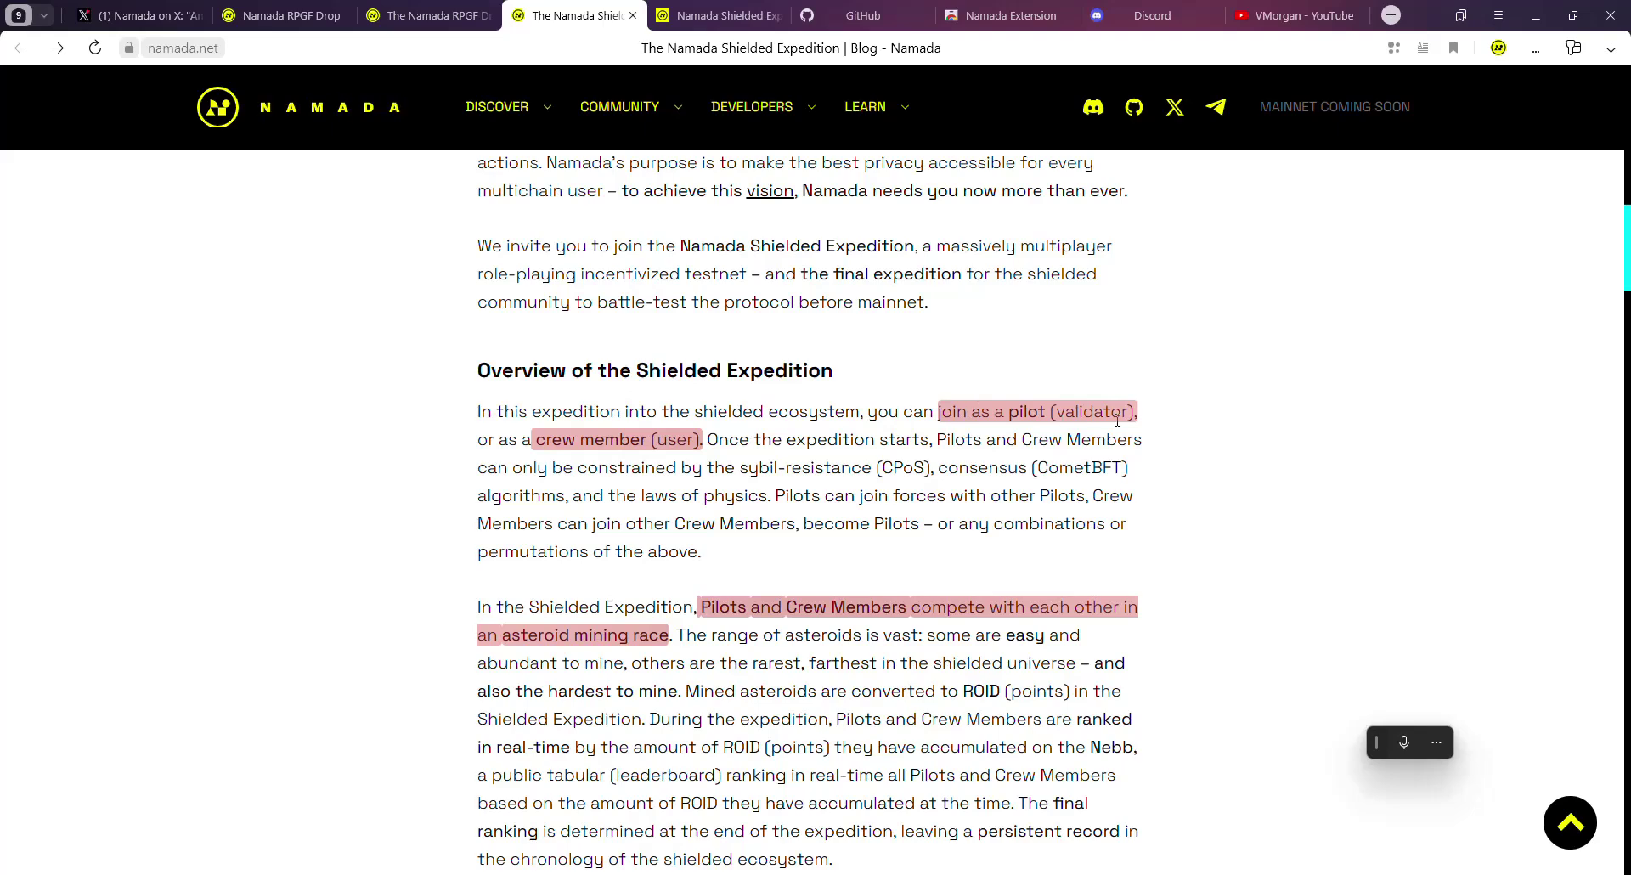
pyautogui.scroll(-1, 660, 456)
pyautogui.scroll(1, 531, 368)
pyautogui.scroll(-1, 868, 266)
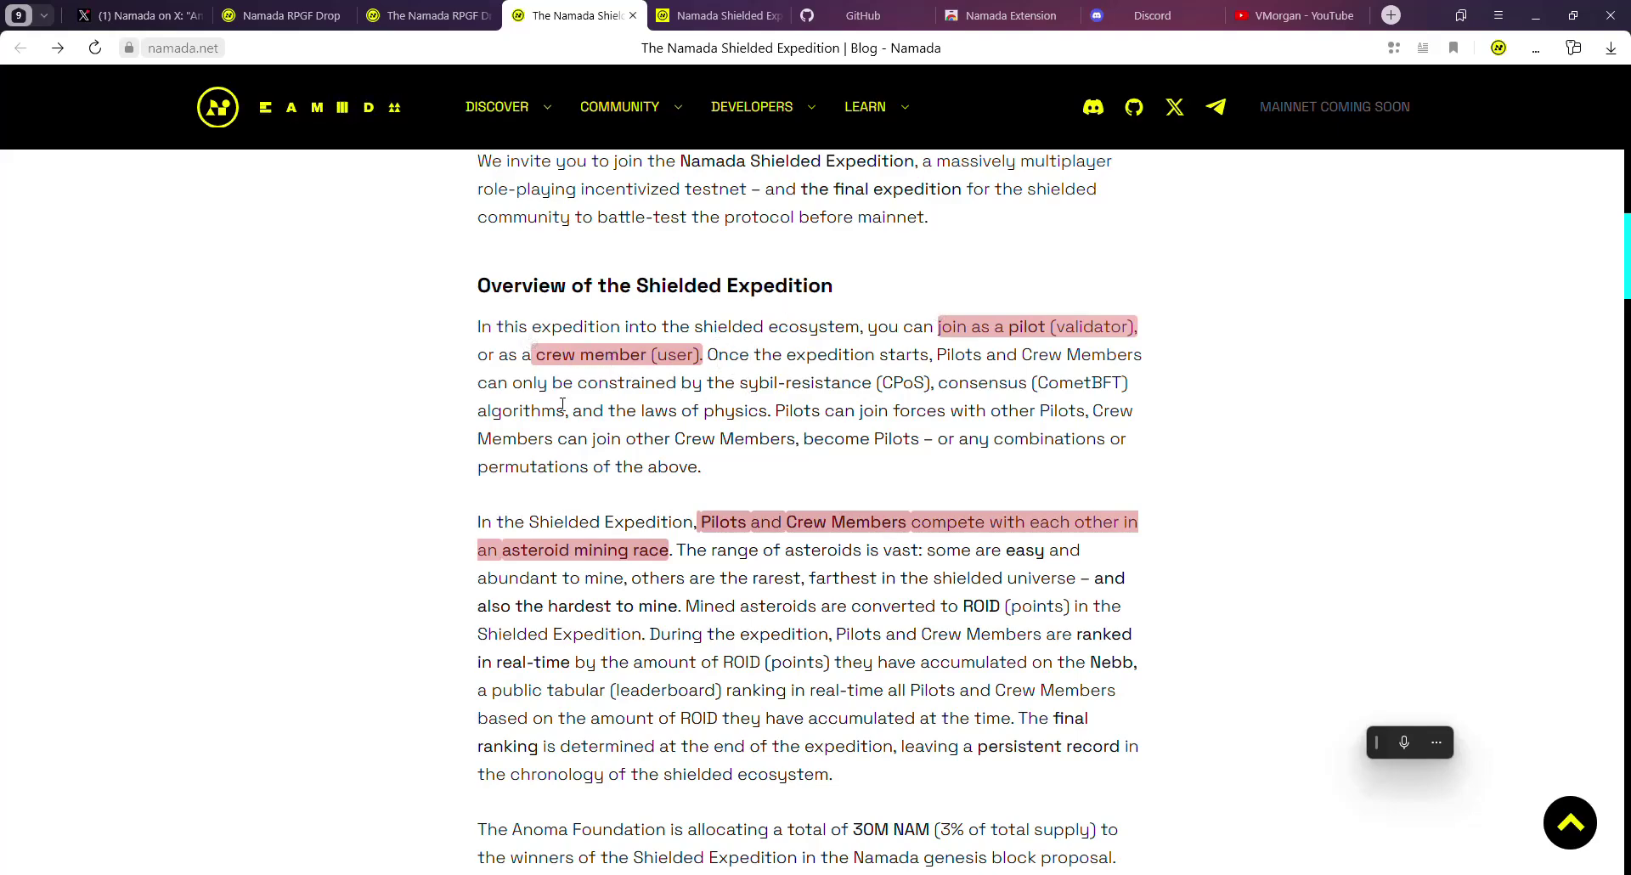
pyautogui.scroll(-1, 562, 404)
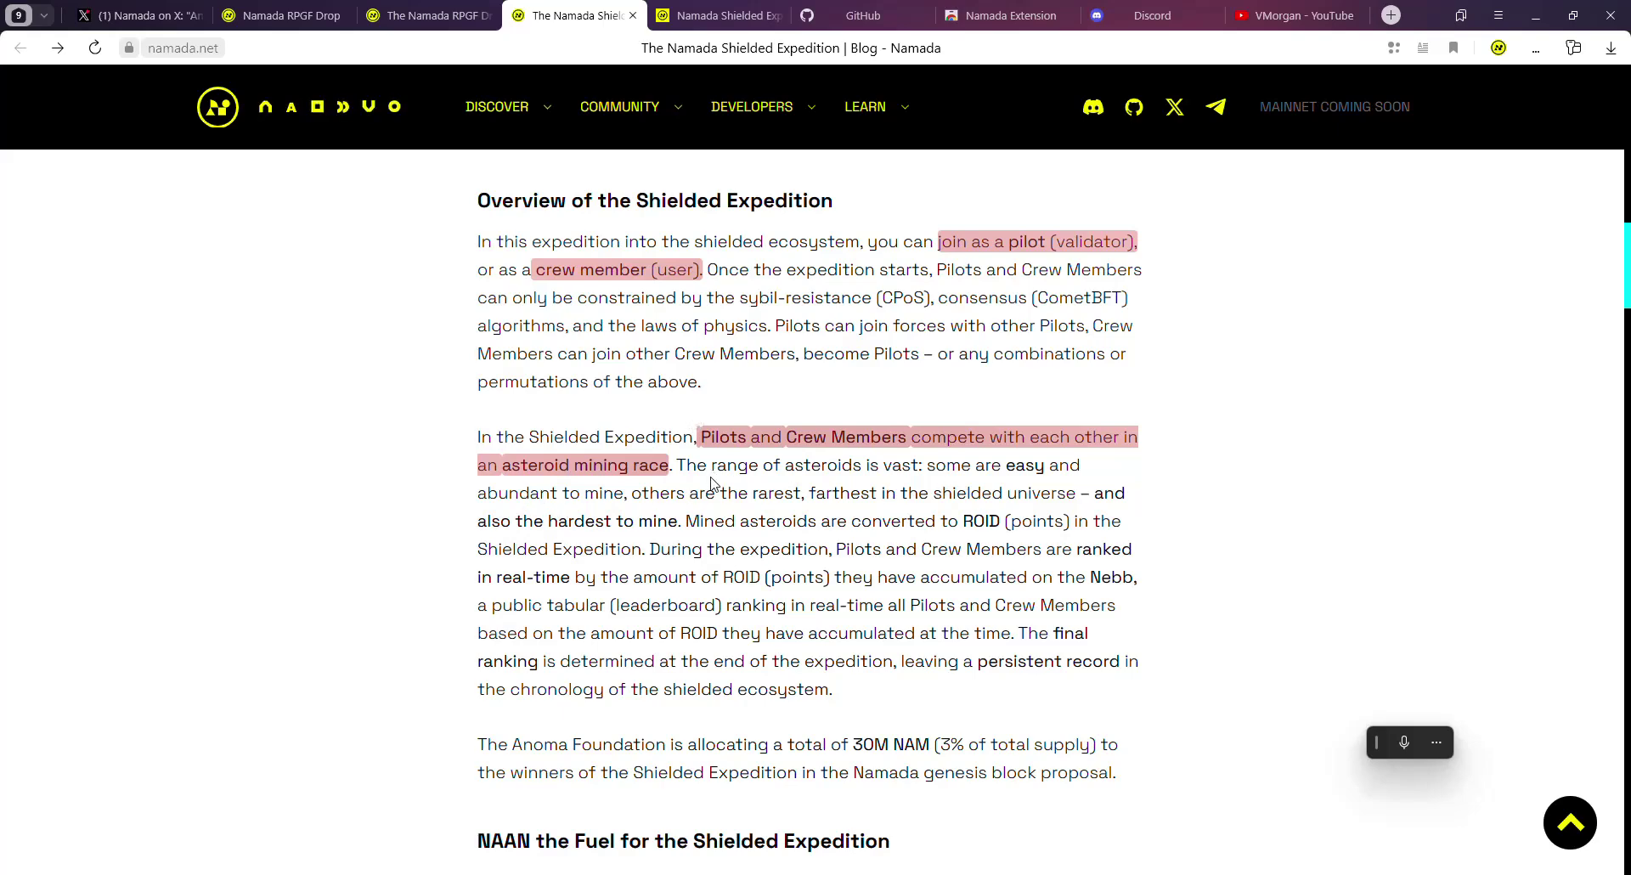
pyautogui.scroll(-1, 719, 485)
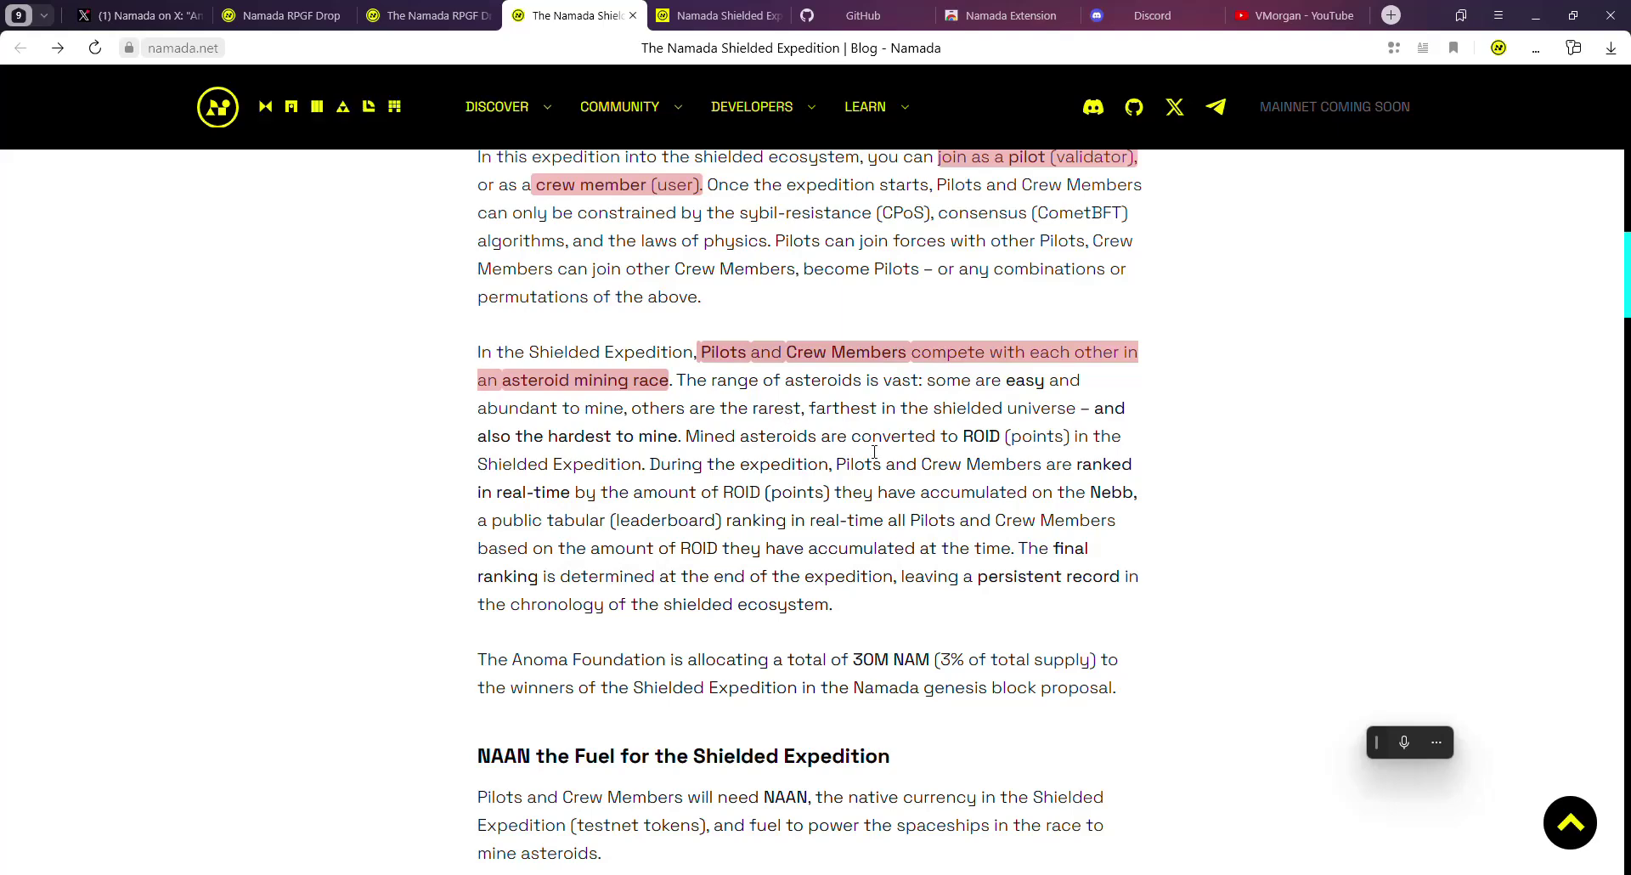
# Step: Highlight the phrases on easy, abundant and rarest asteroids in the shielded universe
pyautogui.scroll(-2, 829, 423)
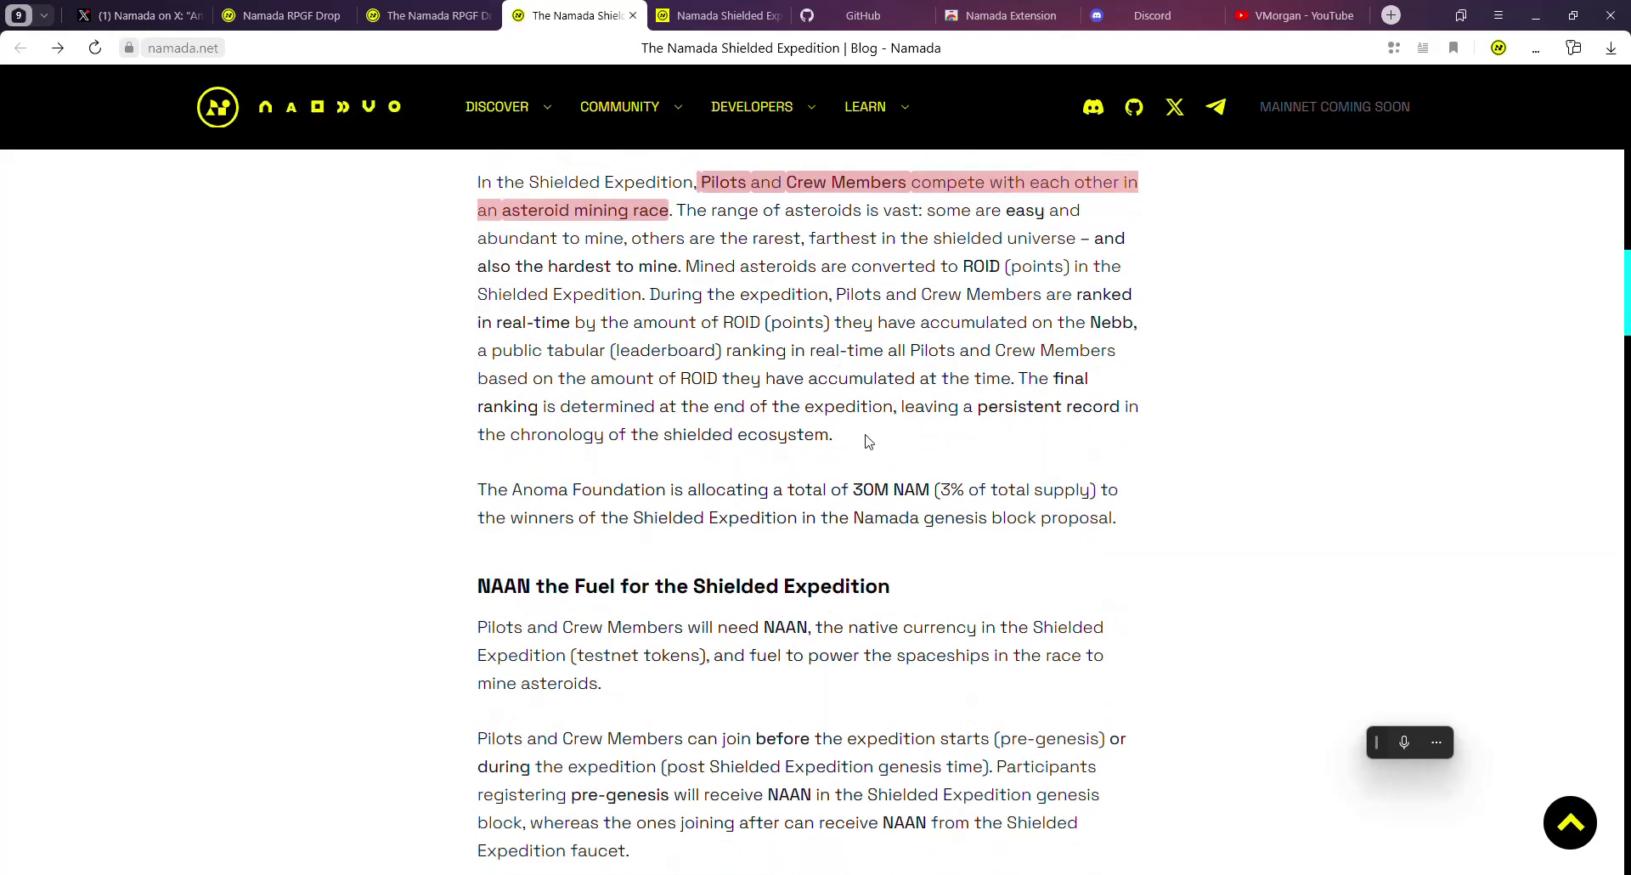
pyautogui.scroll(1, 836, 355)
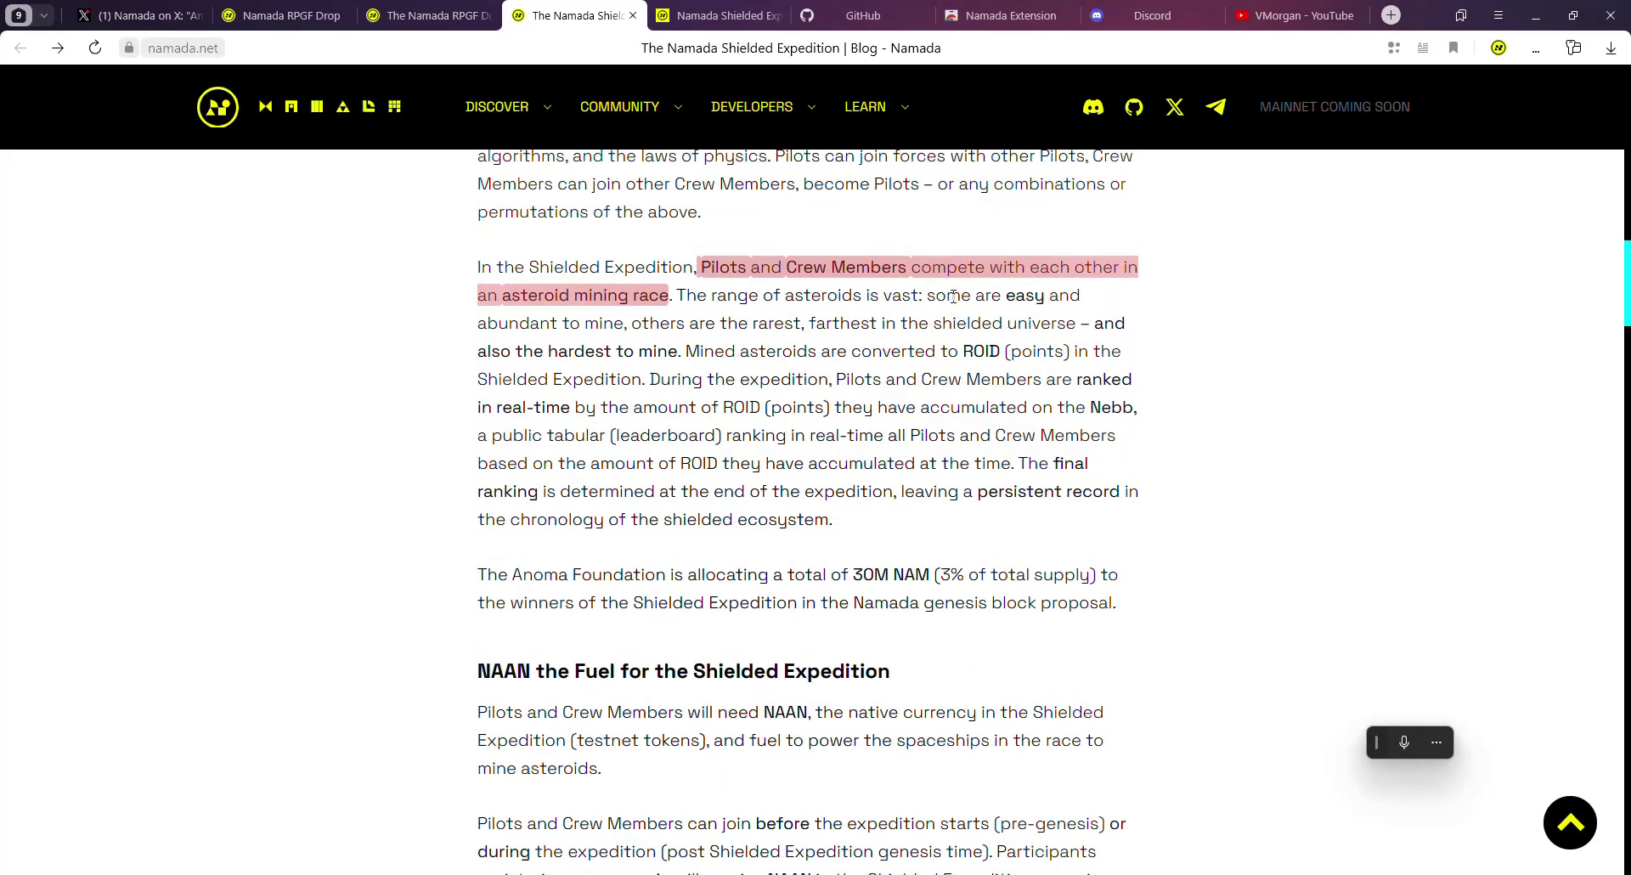
pyautogui.moveTo(946, 297); pyautogui.dragTo(1045, 297)
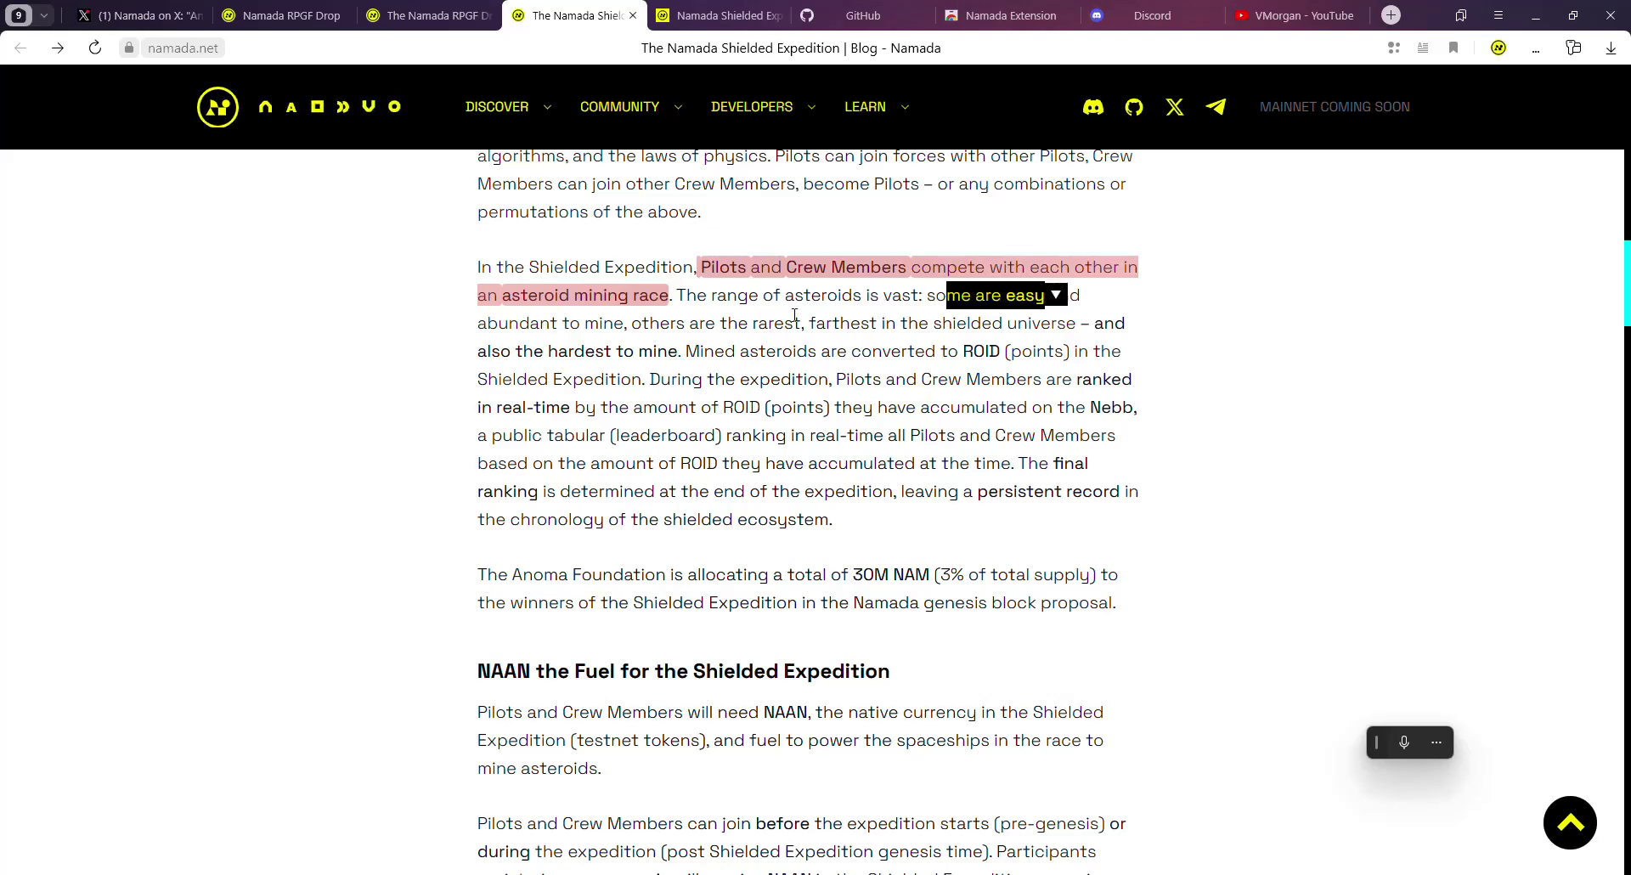
pyautogui.moveTo(478, 324); pyautogui.dragTo(629, 330)
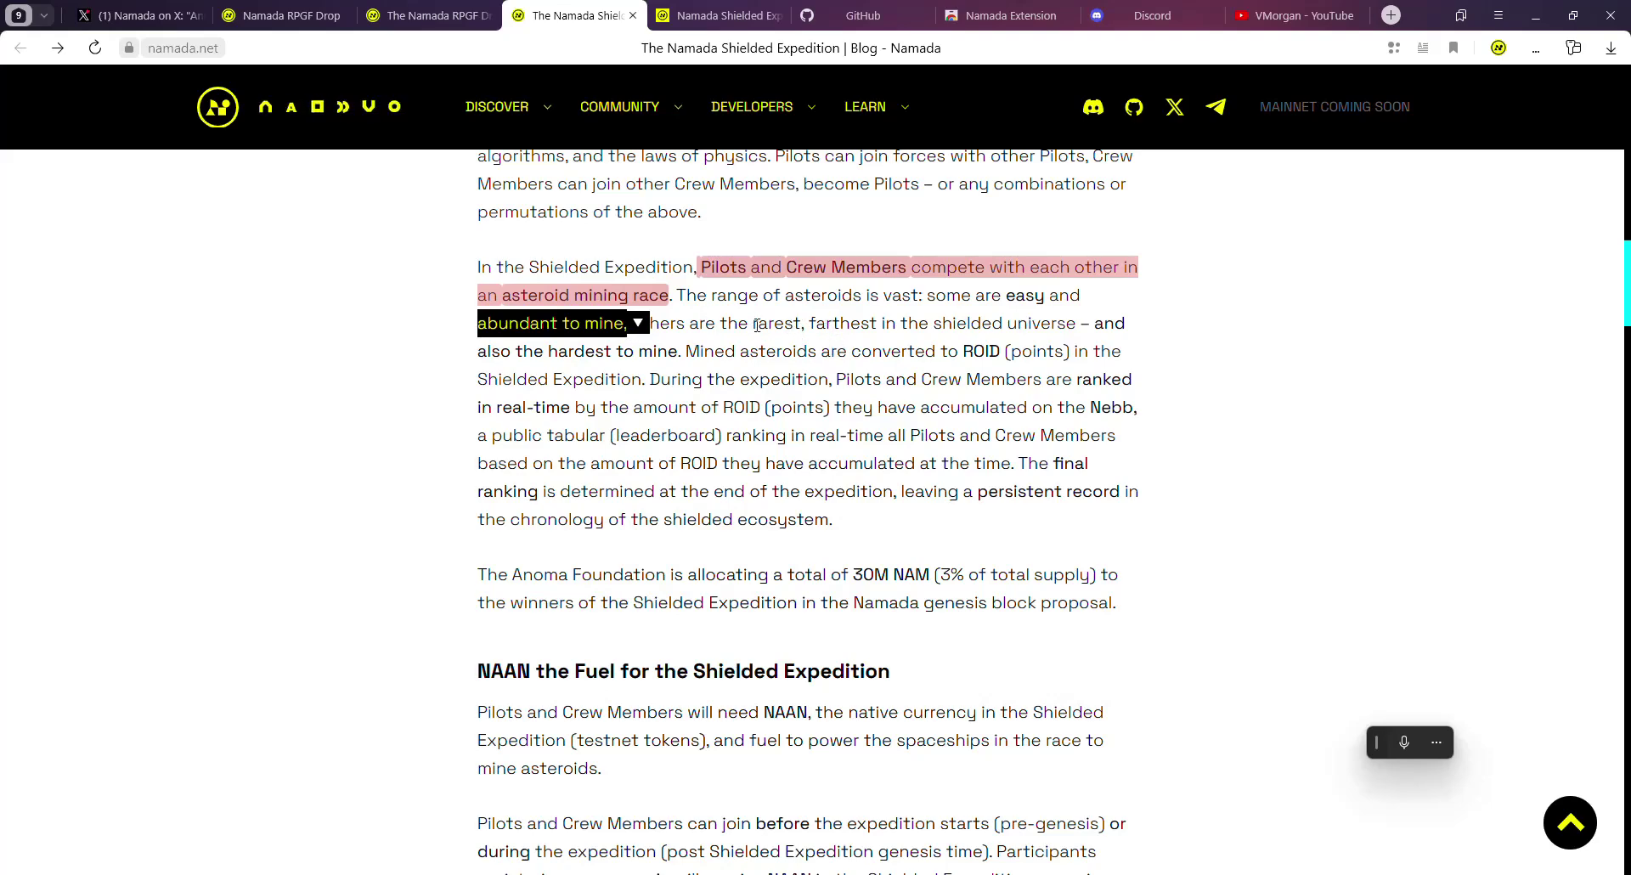
pyautogui.moveTo(705, 324); pyautogui.dragTo(810, 322)
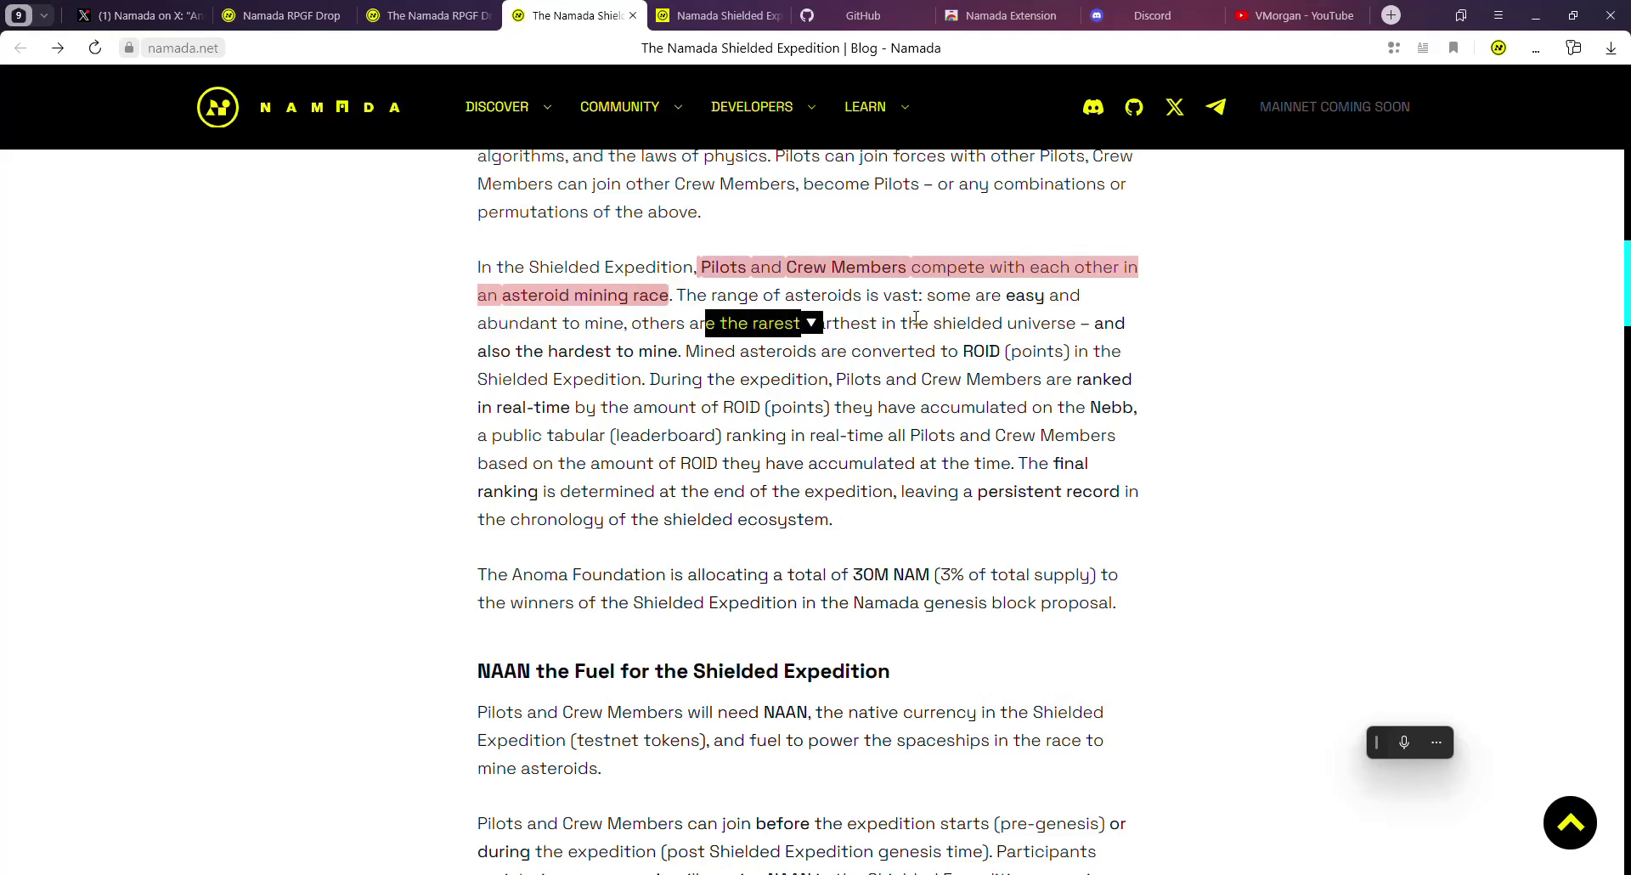
pyautogui.moveTo(918, 324); pyautogui.dragTo(1075, 323)
pyautogui.click(732, 396)
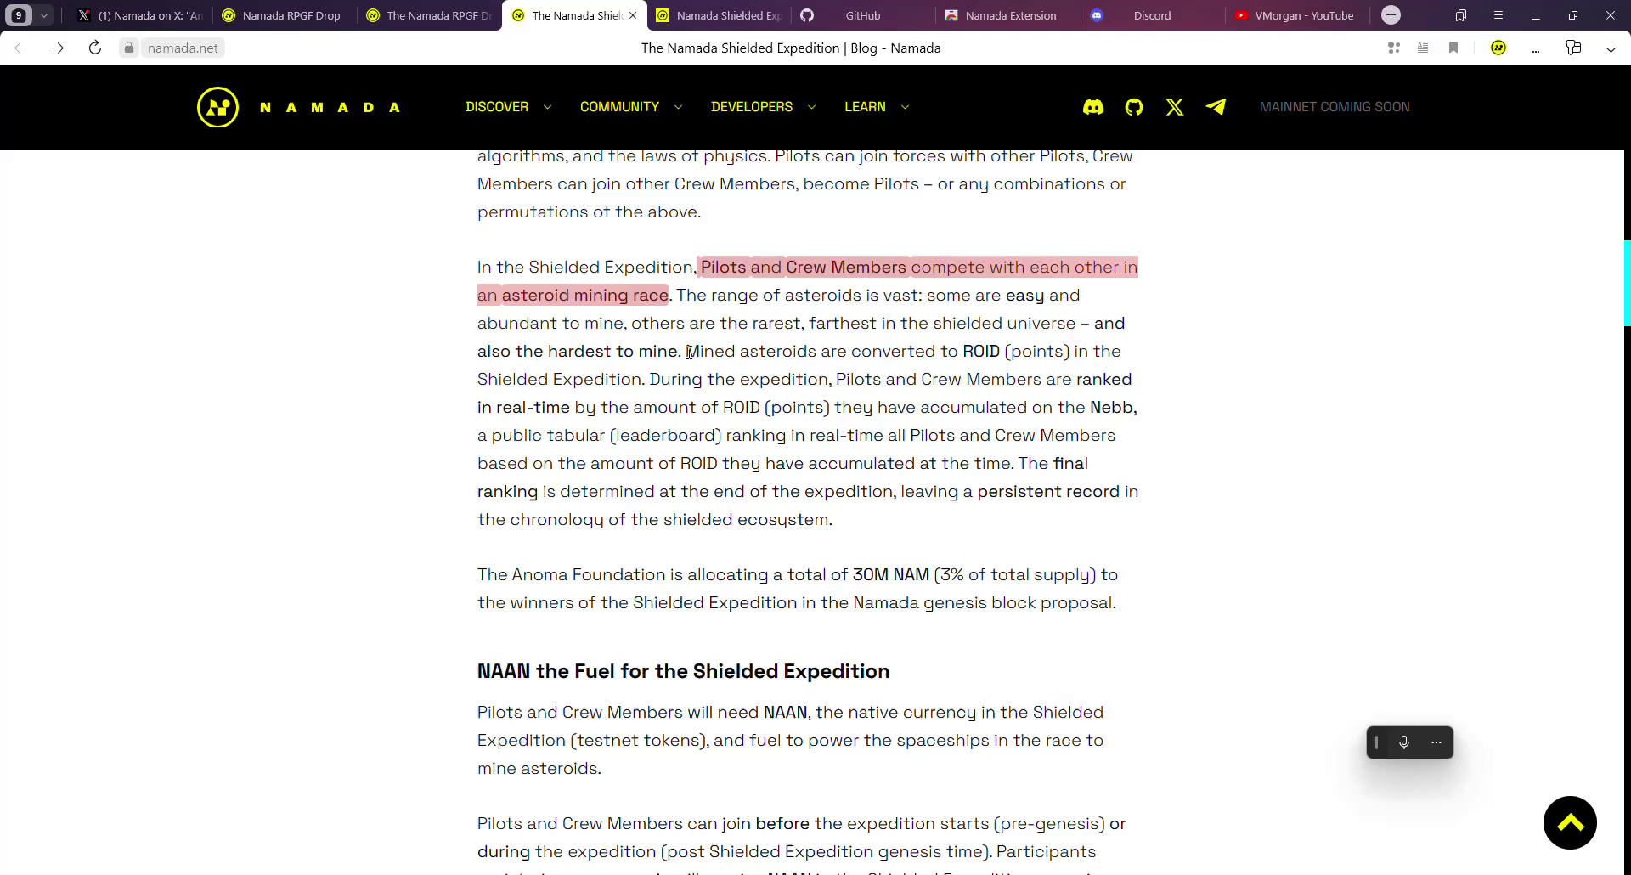
# Step: Highlight the sentences on converting asteroids to ROID points and ranking Pilots and Crew Members
pyautogui.moveTo(692, 351); pyautogui.dragTo(1000, 351)
pyautogui.click(1000, 351)
pyautogui.doubleClick(1036, 351)
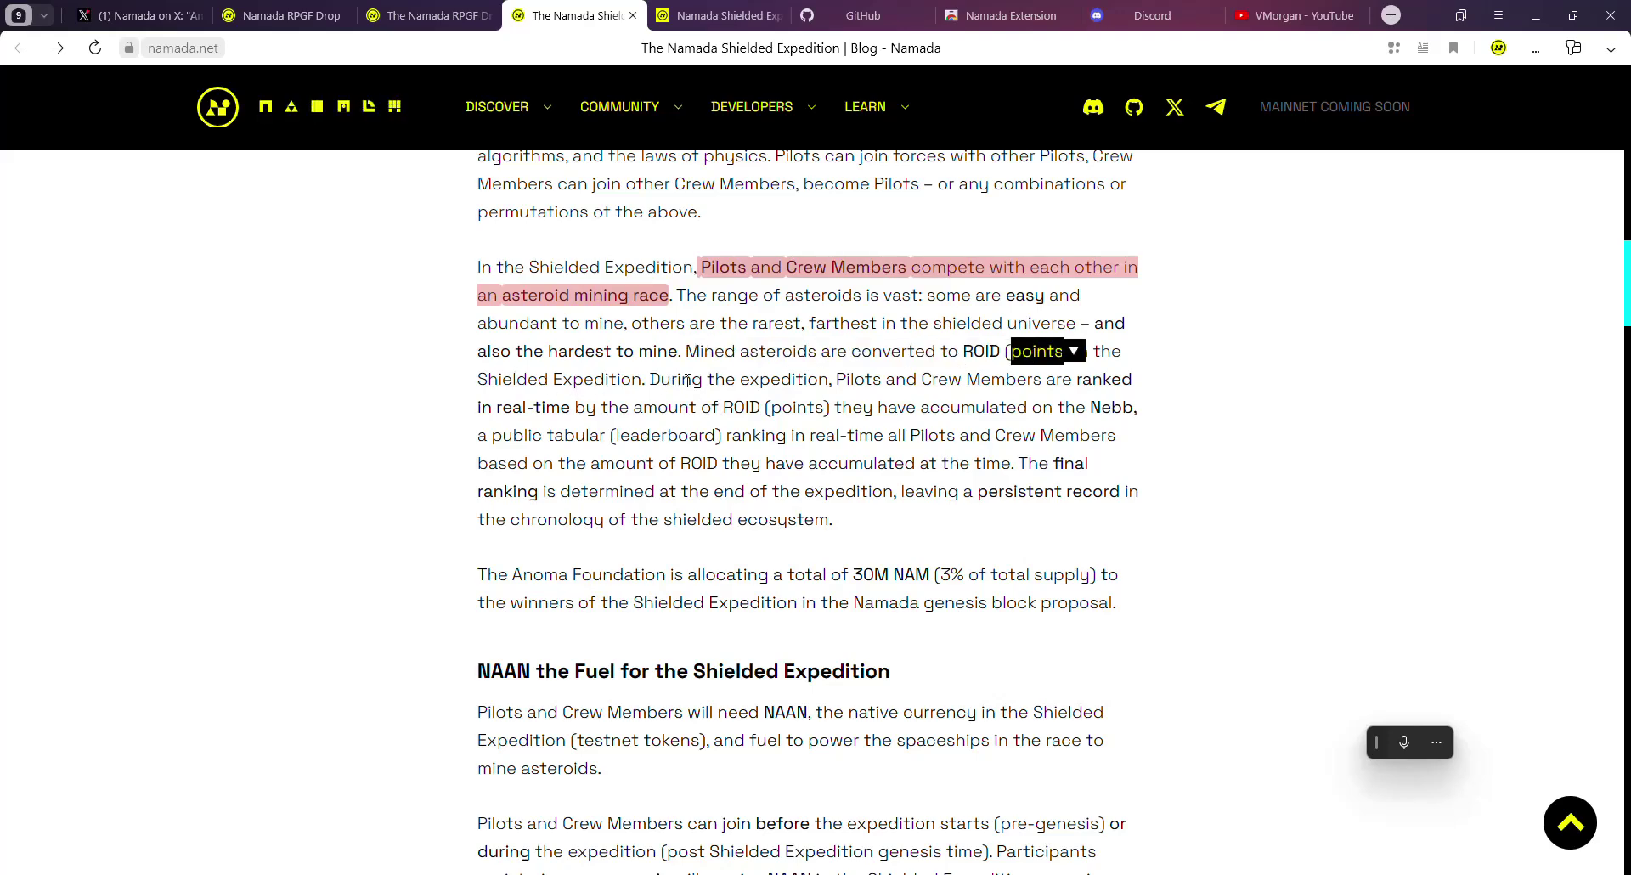
pyautogui.moveTo(835, 379); pyautogui.dragTo(761, 412)
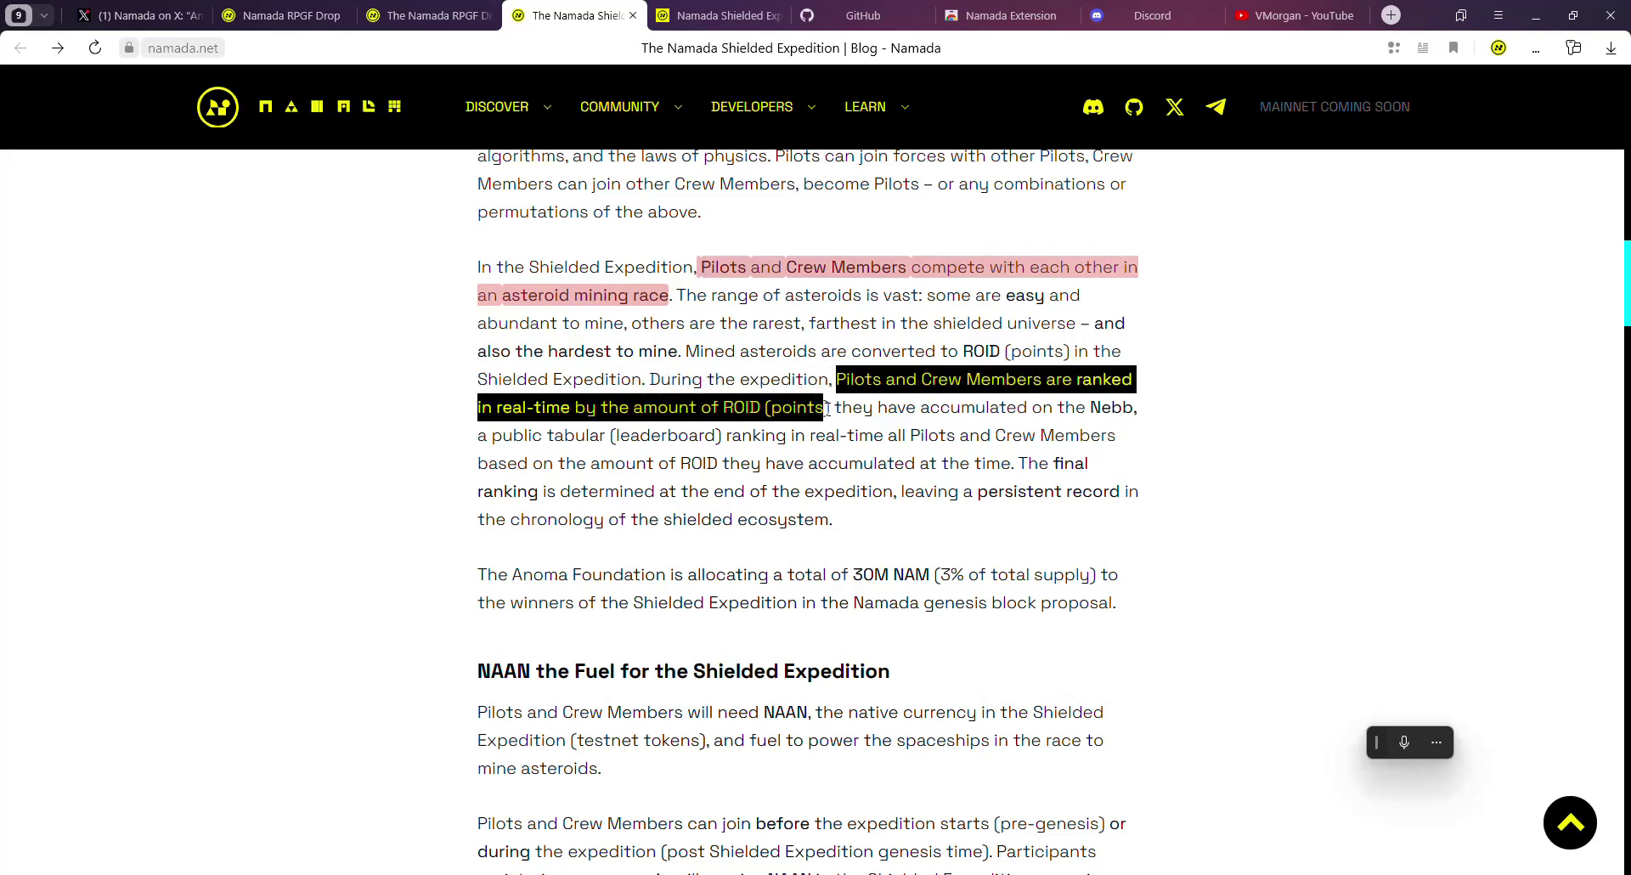
pyautogui.click(980, 406)
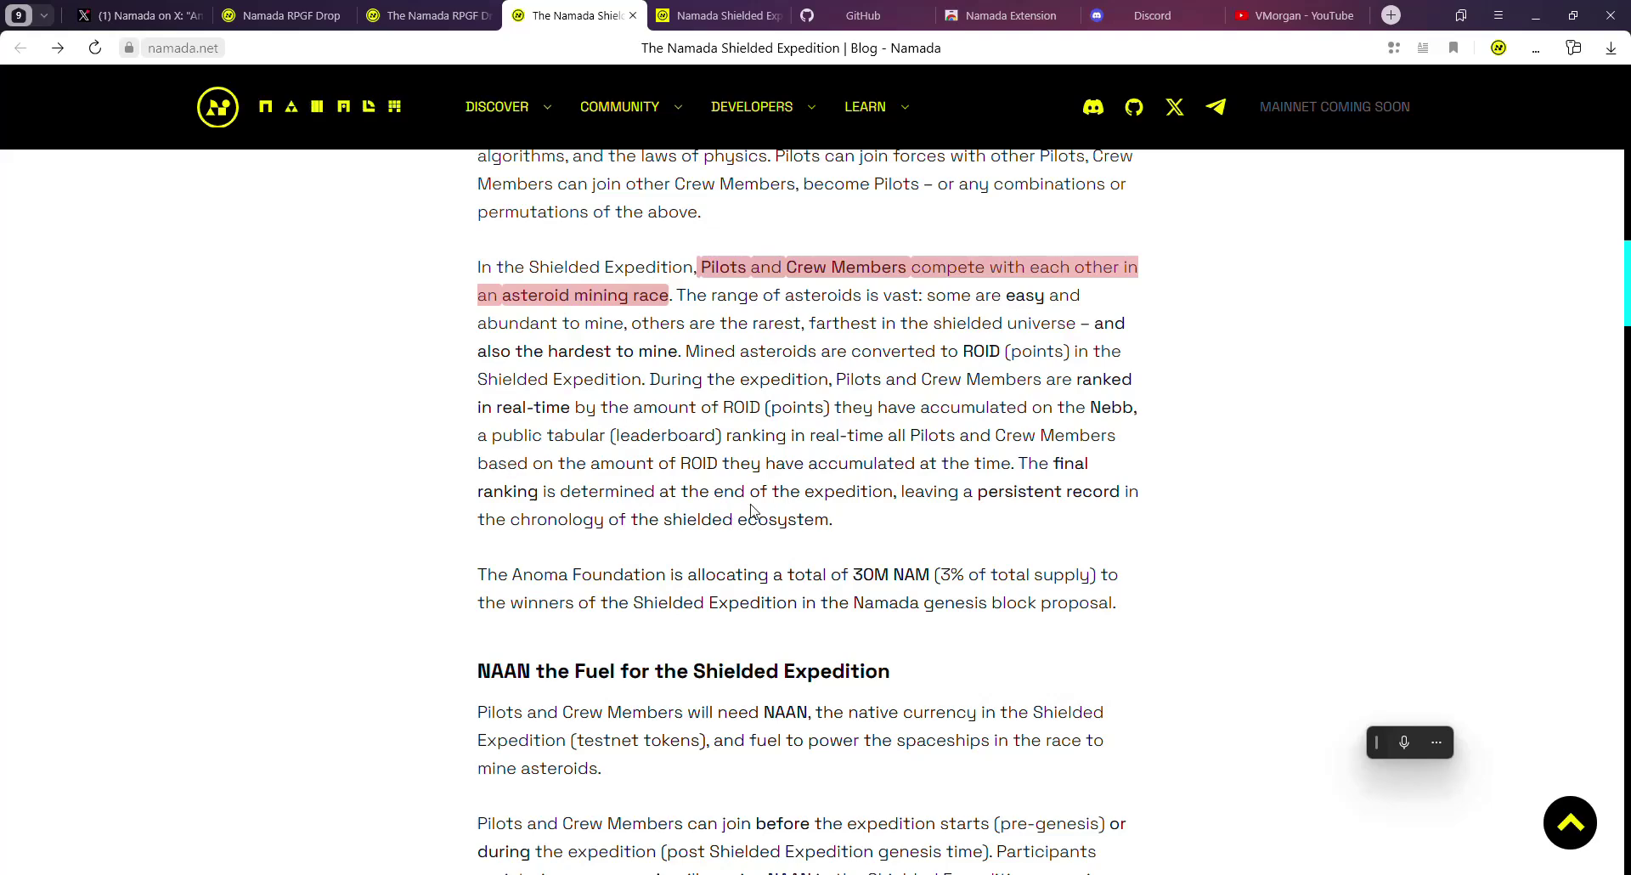
# Step: Highlight the 30M NAM prize allocation and the phrase about the expedition's winners
pyautogui.scroll(-2, 888, 522)
pyautogui.scroll(-2, 888, 522)
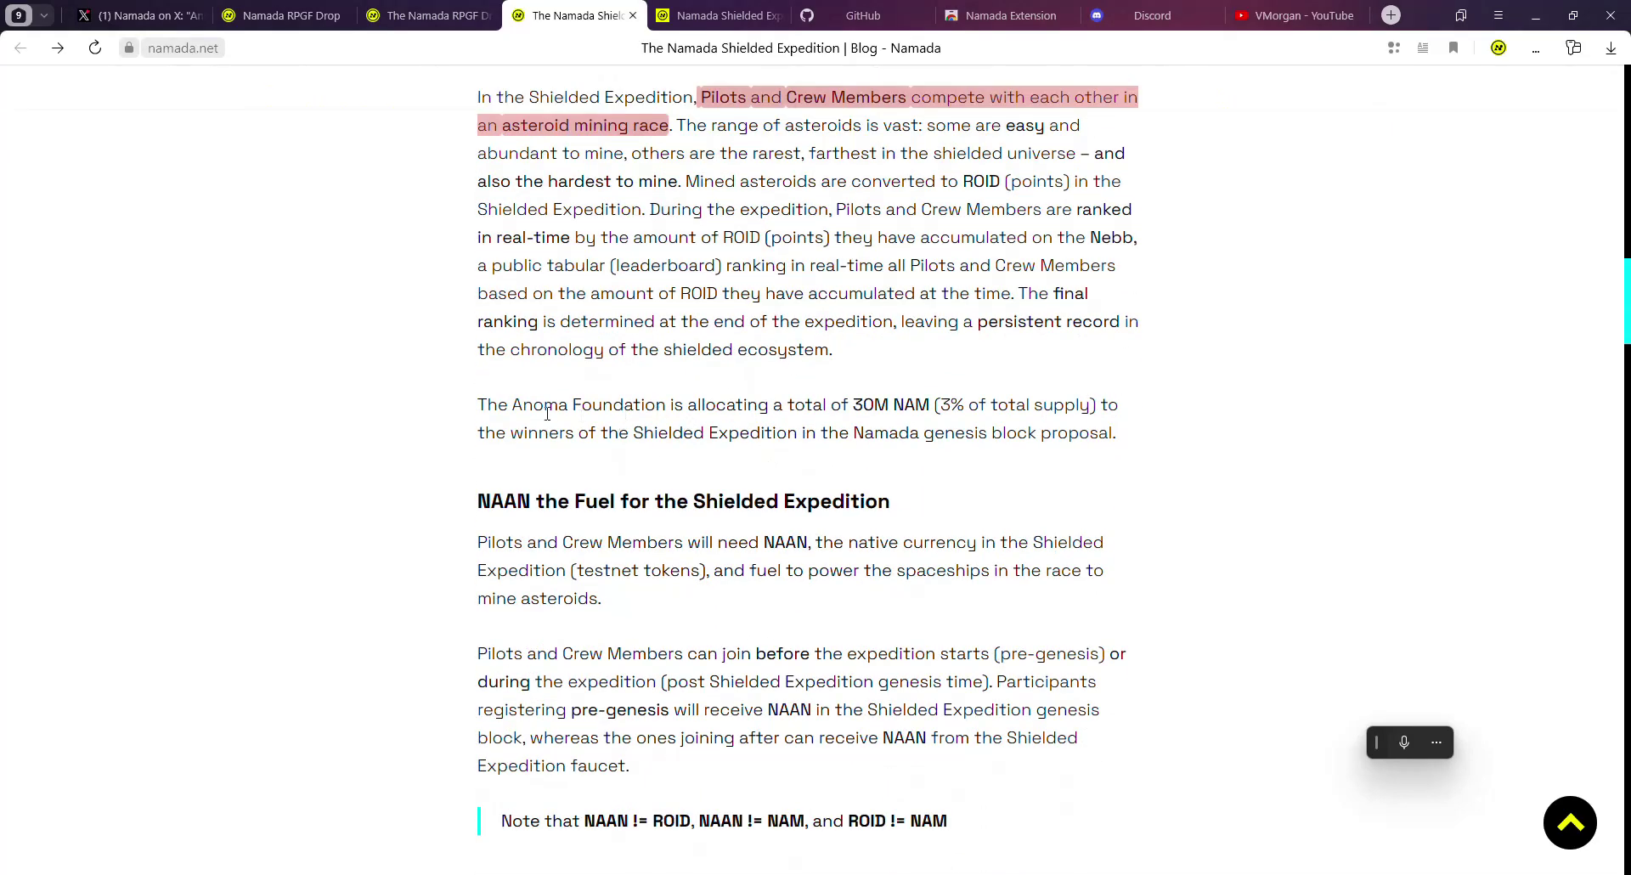
pyautogui.moveTo(855, 410); pyautogui.dragTo(931, 402)
pyautogui.doubleClick(909, 405)
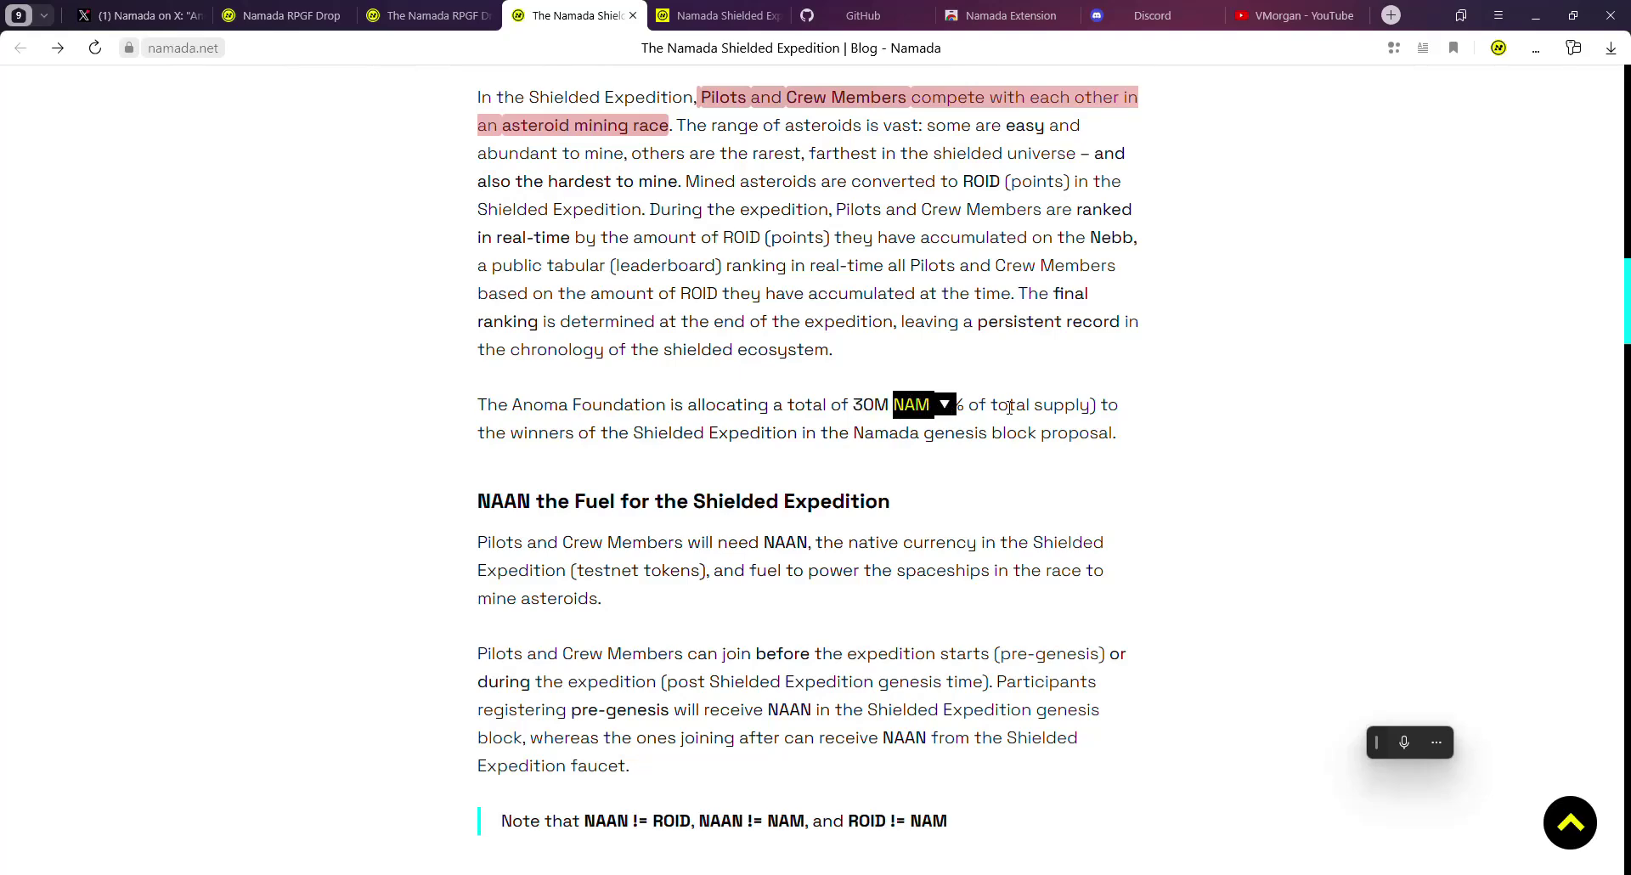
pyautogui.click(965, 406)
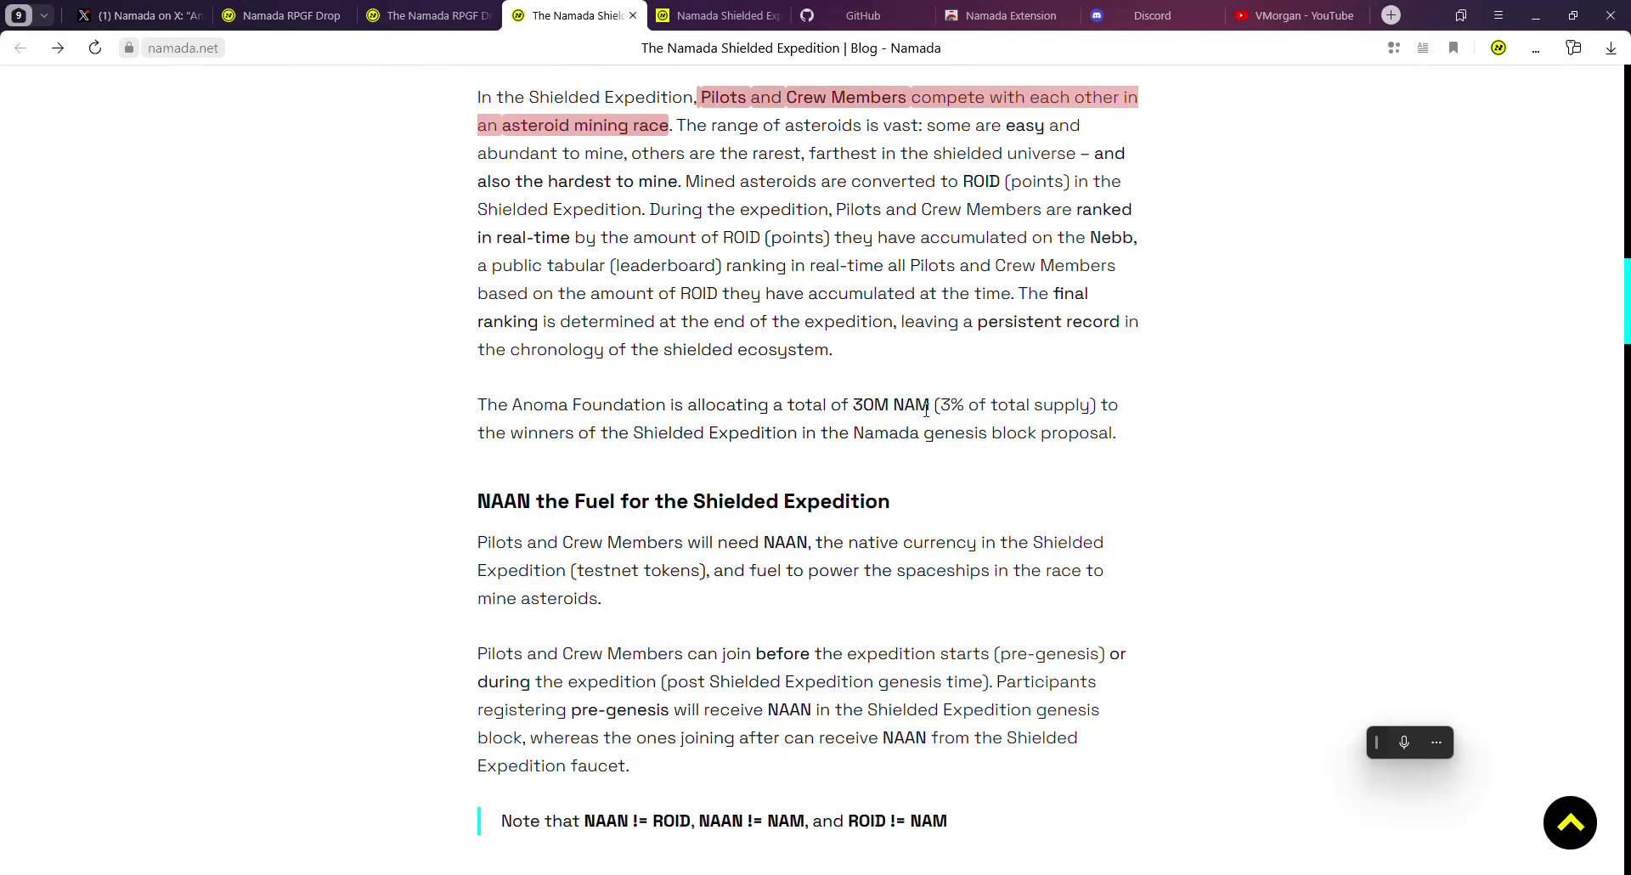
pyautogui.moveTo(526, 434); pyautogui.dragTo(801, 434)
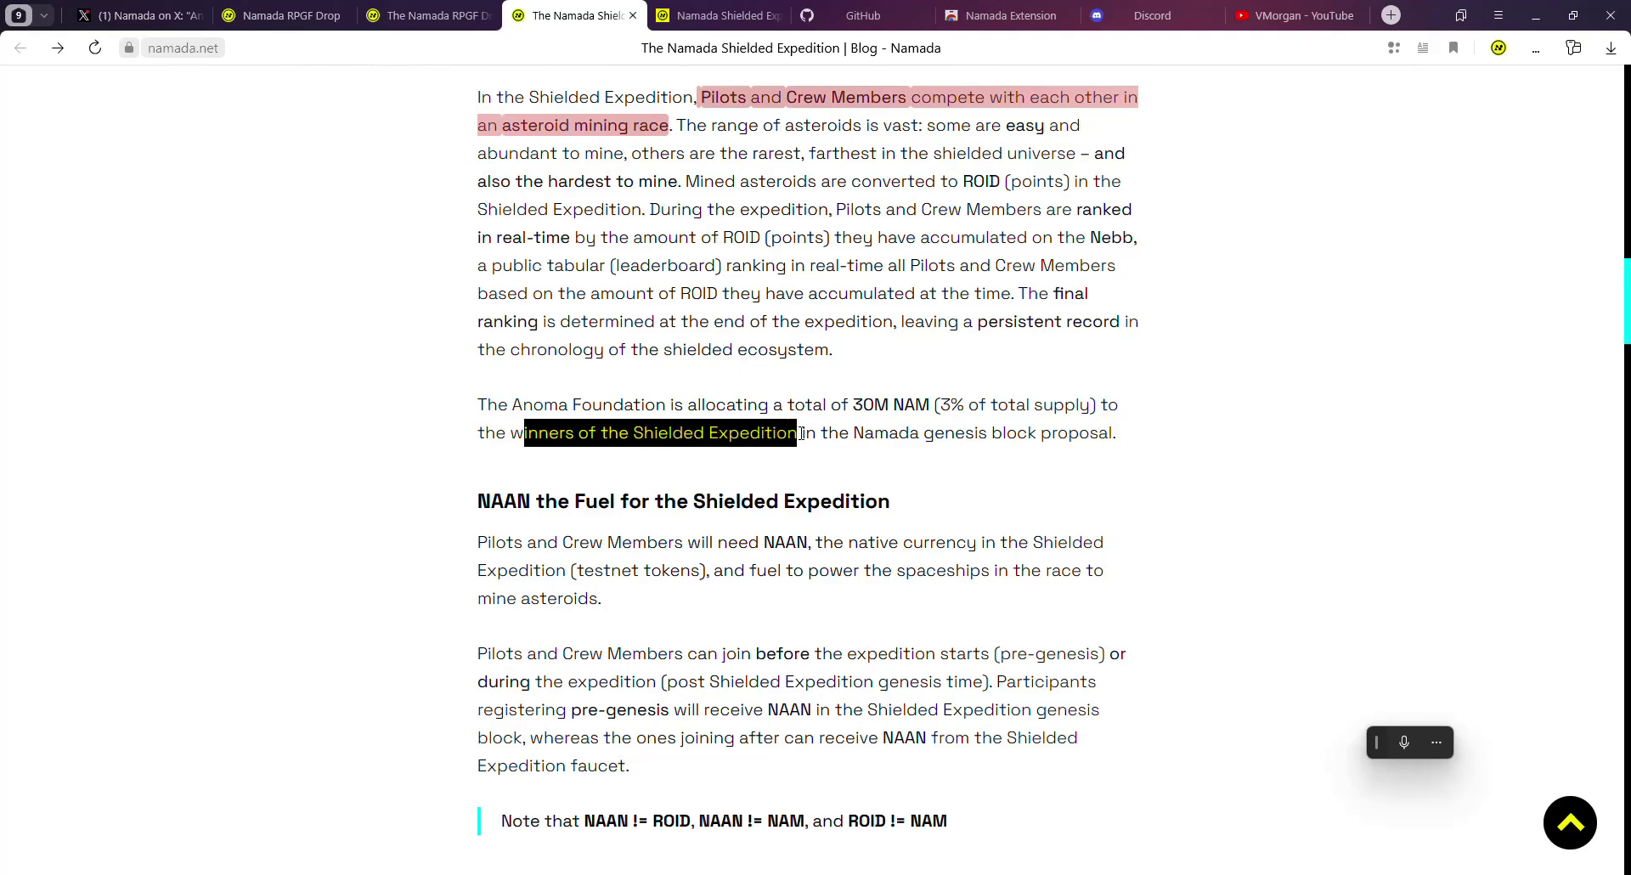
pyautogui.click(989, 432)
# Step: Scroll down through the expedition phases, selecting key phrases along the way
pyautogui.scroll(-6, 775, 461)
pyautogui.scroll(-1, 819, 435)
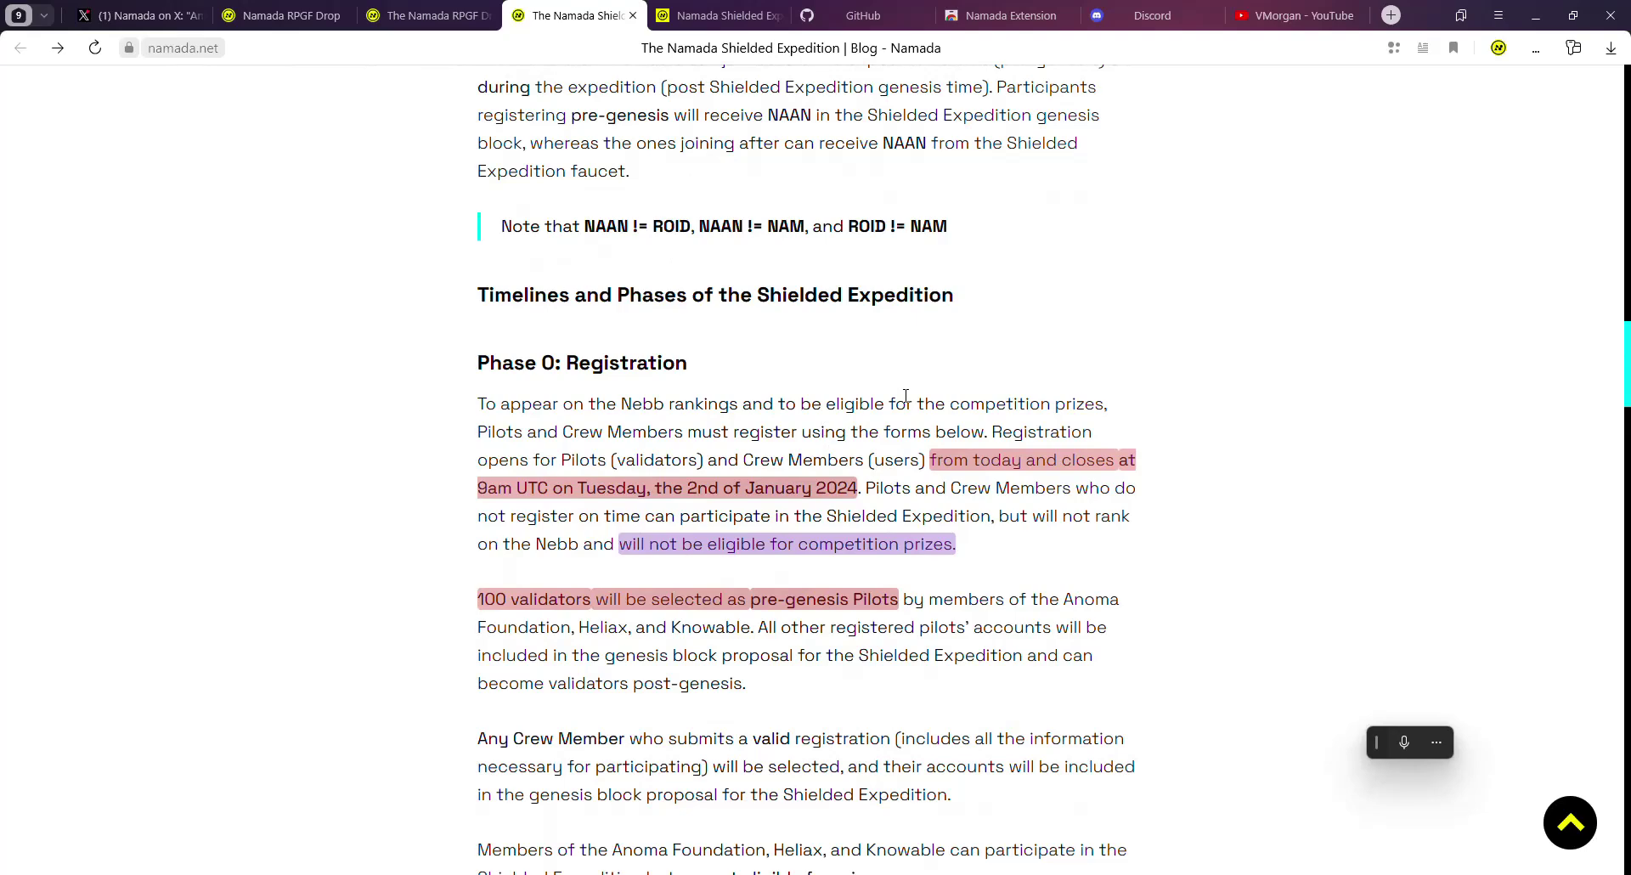
pyautogui.scroll(-1, 849, 410)
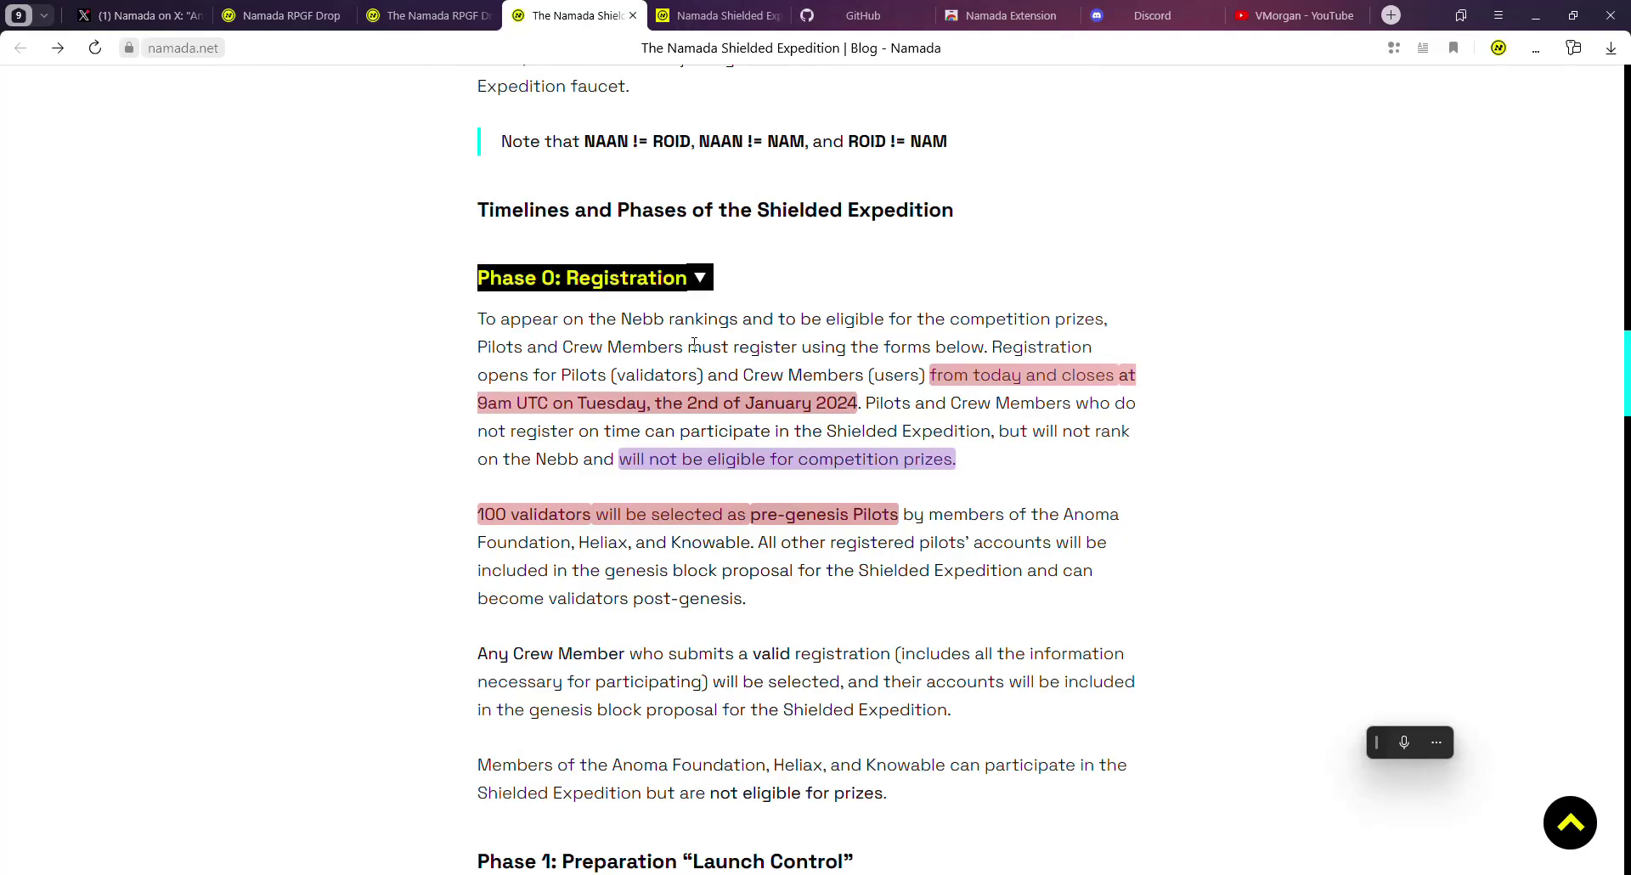
pyautogui.scroll(-6, 832, 507)
pyautogui.scroll(4, 672, 437)
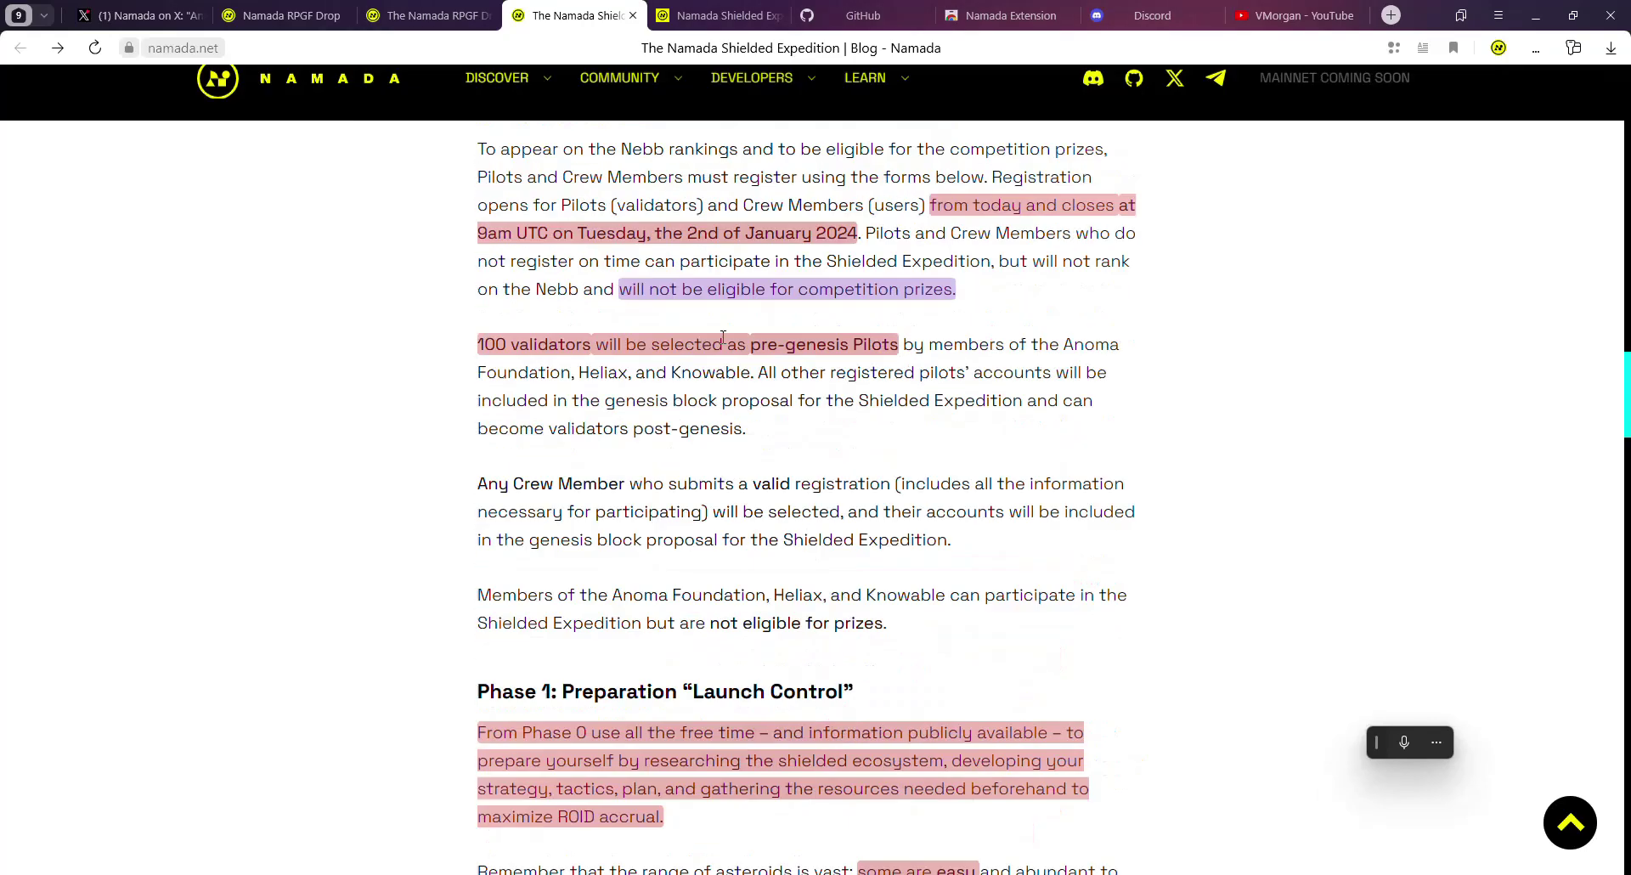
pyautogui.moveTo(836, 235)
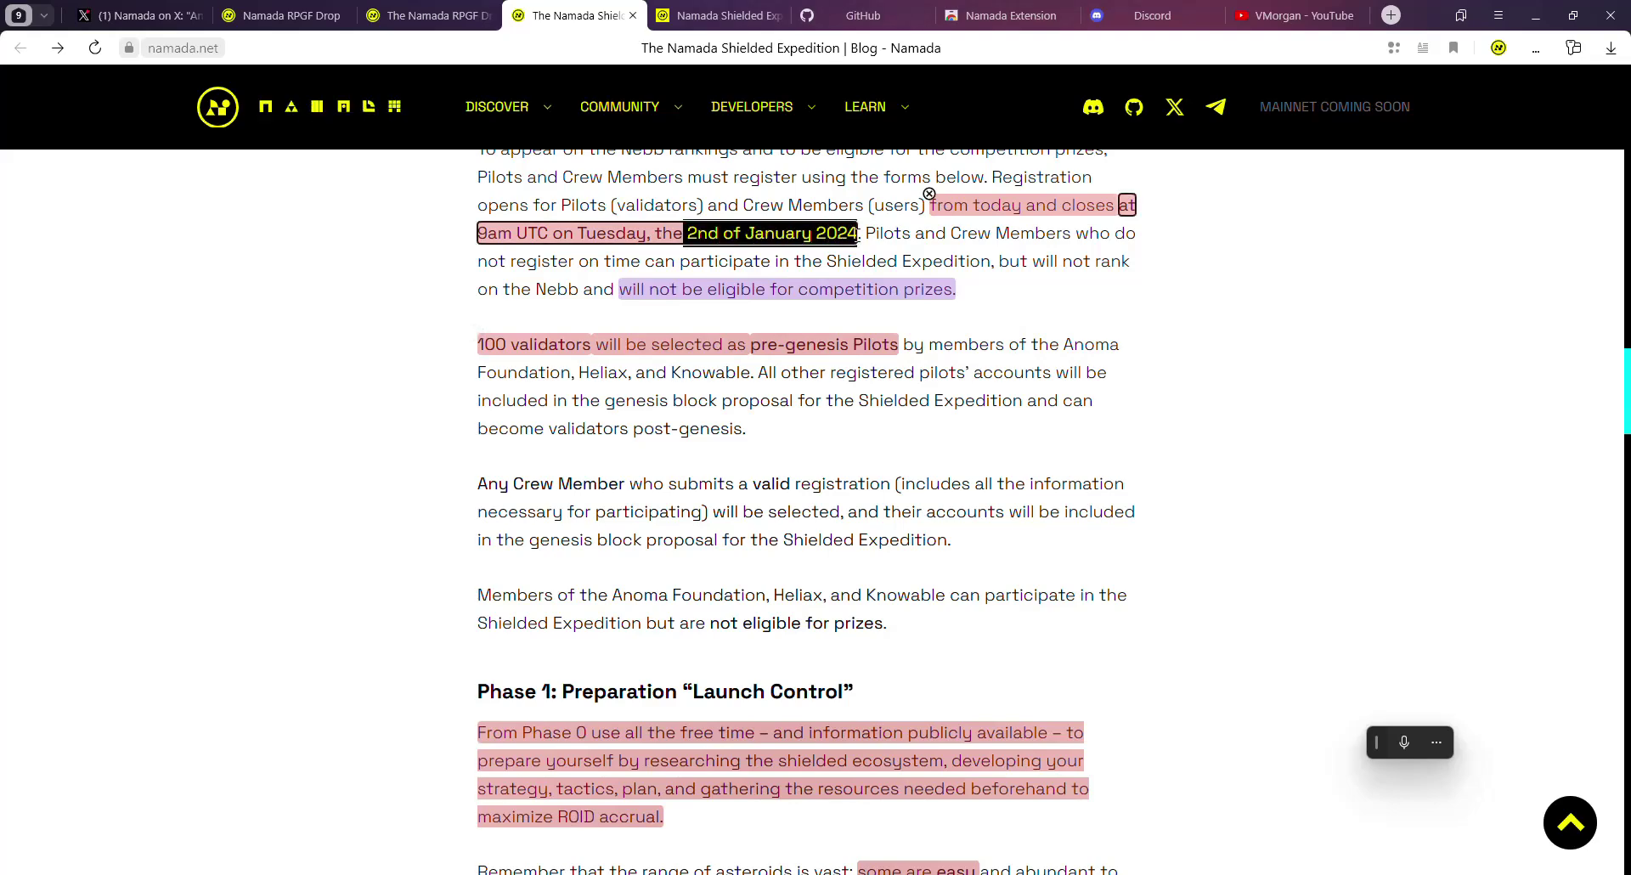
pyautogui.scroll(-3, 580, 461)
pyautogui.scroll(-2, 580, 461)
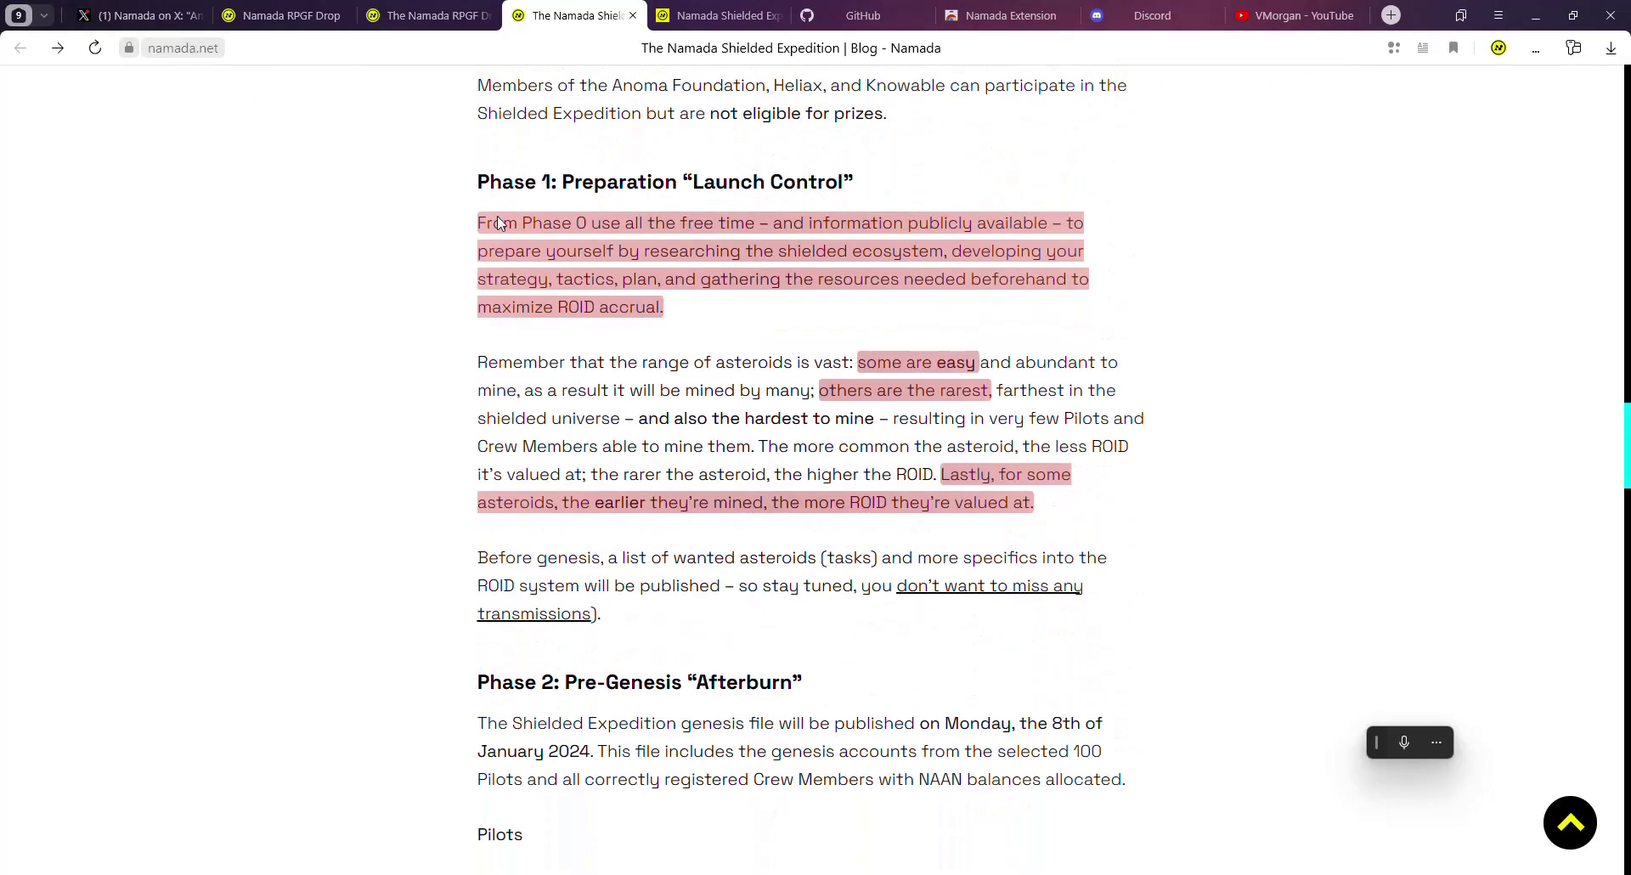
pyautogui.moveTo(472, 183); pyautogui.dragTo(853, 184)
pyautogui.scroll(-5, 733, 441)
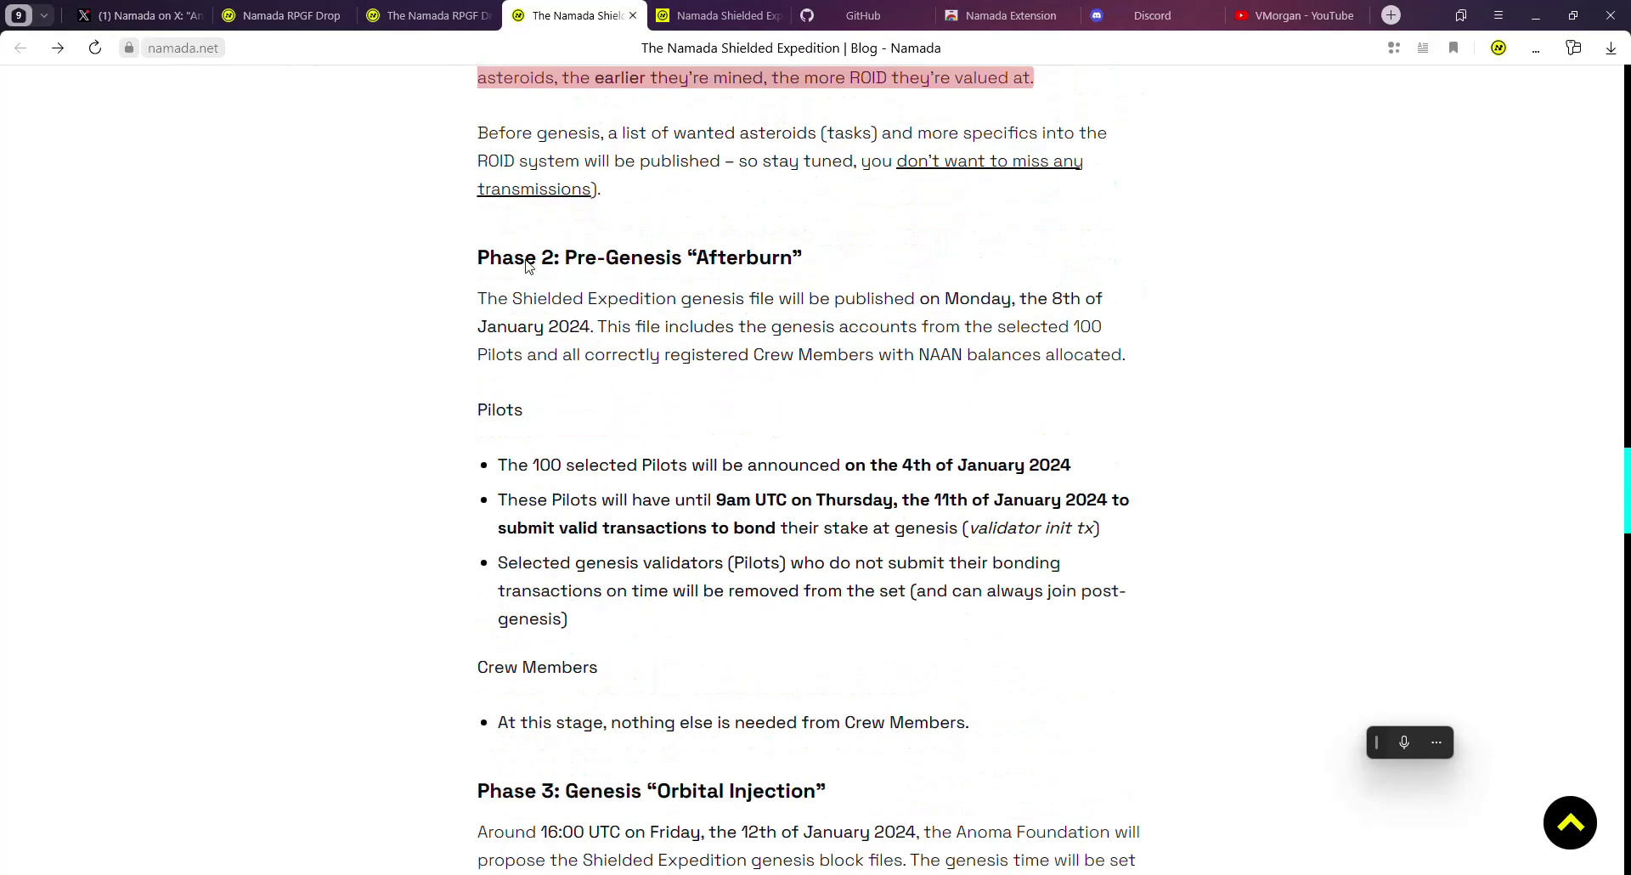
pyautogui.moveTo(513, 258); pyautogui.dragTo(846, 281)
# Step: Select a few more phase details, then scroll back to Phase 0: Registration
pyautogui.scroll(-9, 788, 401)
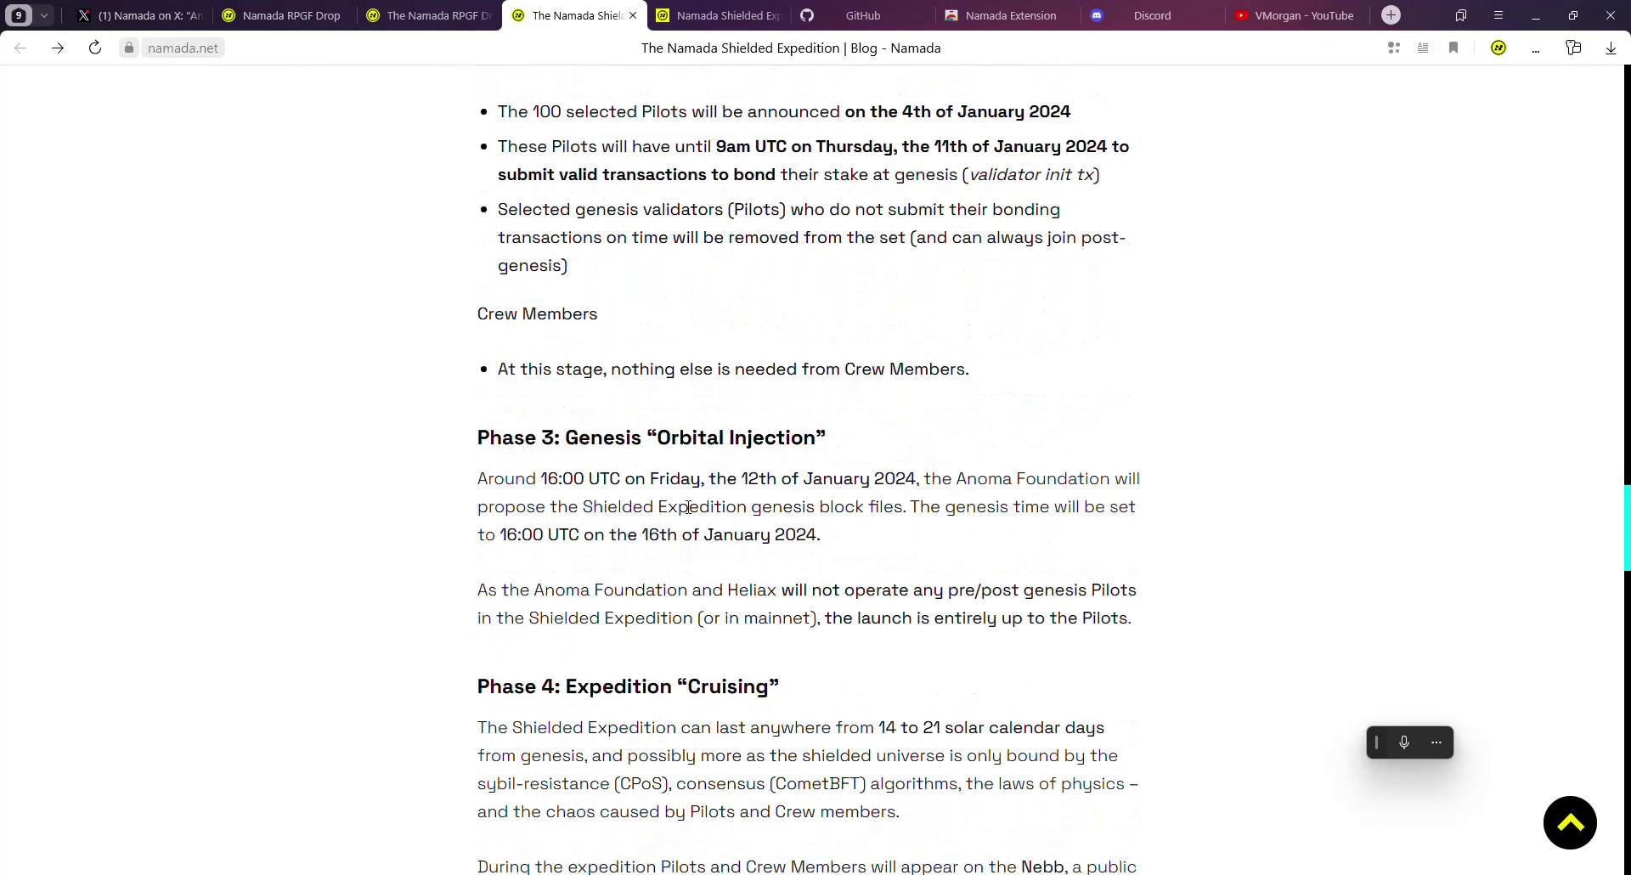
pyautogui.scroll(4, 542, 207)
pyautogui.moveTo(540, 367); pyautogui.dragTo(826, 368)
pyautogui.moveTo(614, 614); pyautogui.dragTo(879, 609)
pyautogui.scroll(-1, 879, 608)
pyautogui.scroll(-6, 879, 608)
pyautogui.moveTo(514, 467); pyautogui.dragTo(690, 447)
pyautogui.scroll(18, 768, 459)
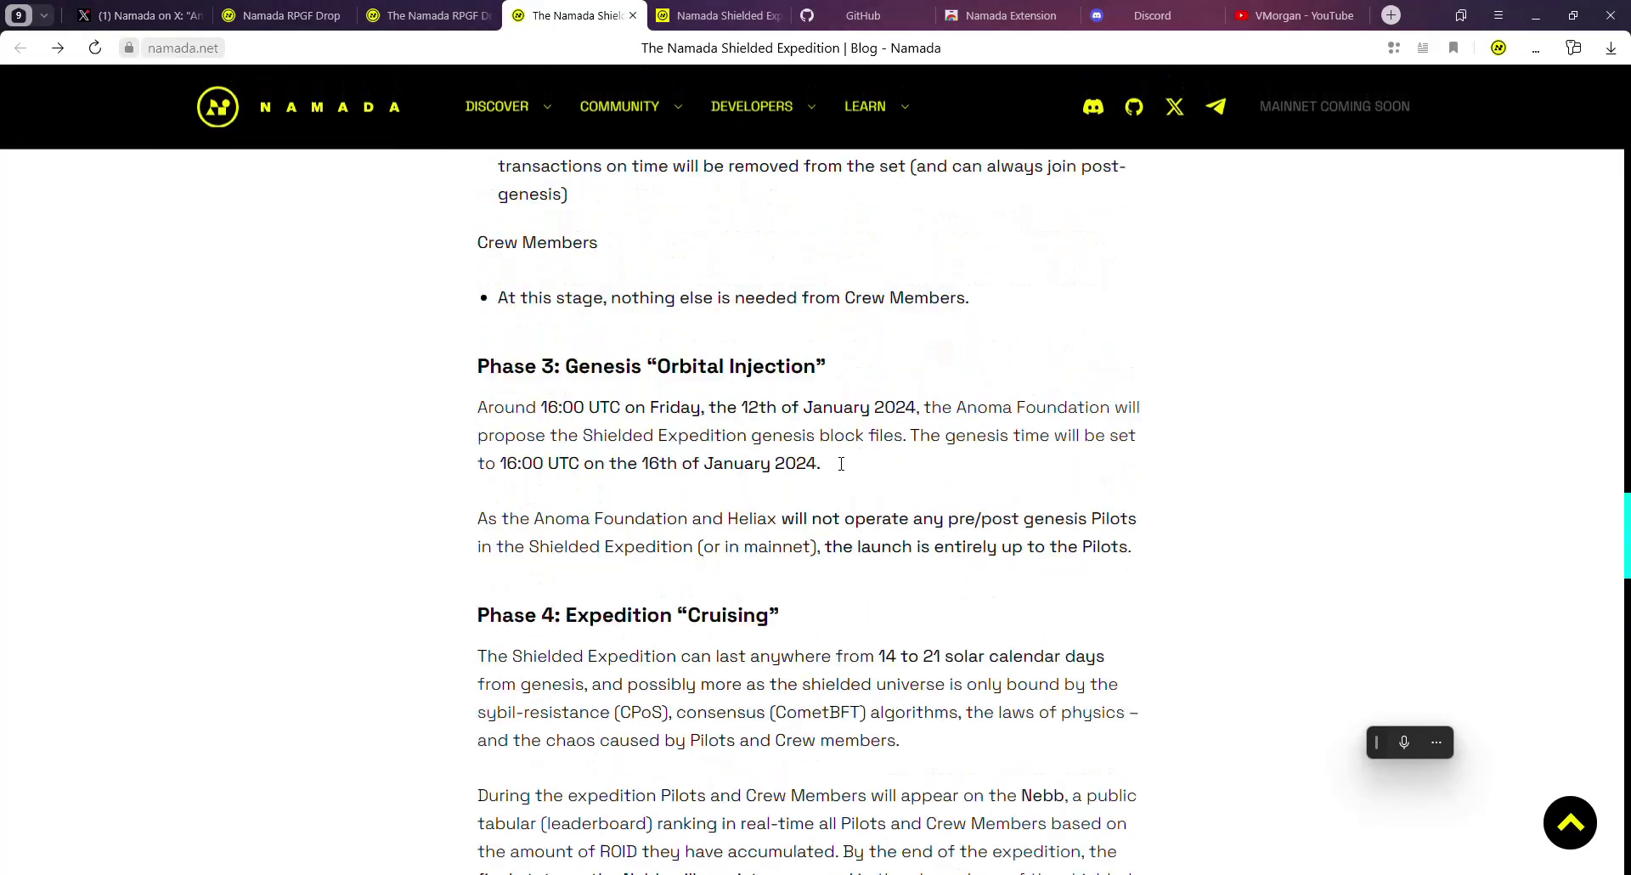
pyautogui.scroll(8, 818, 487)
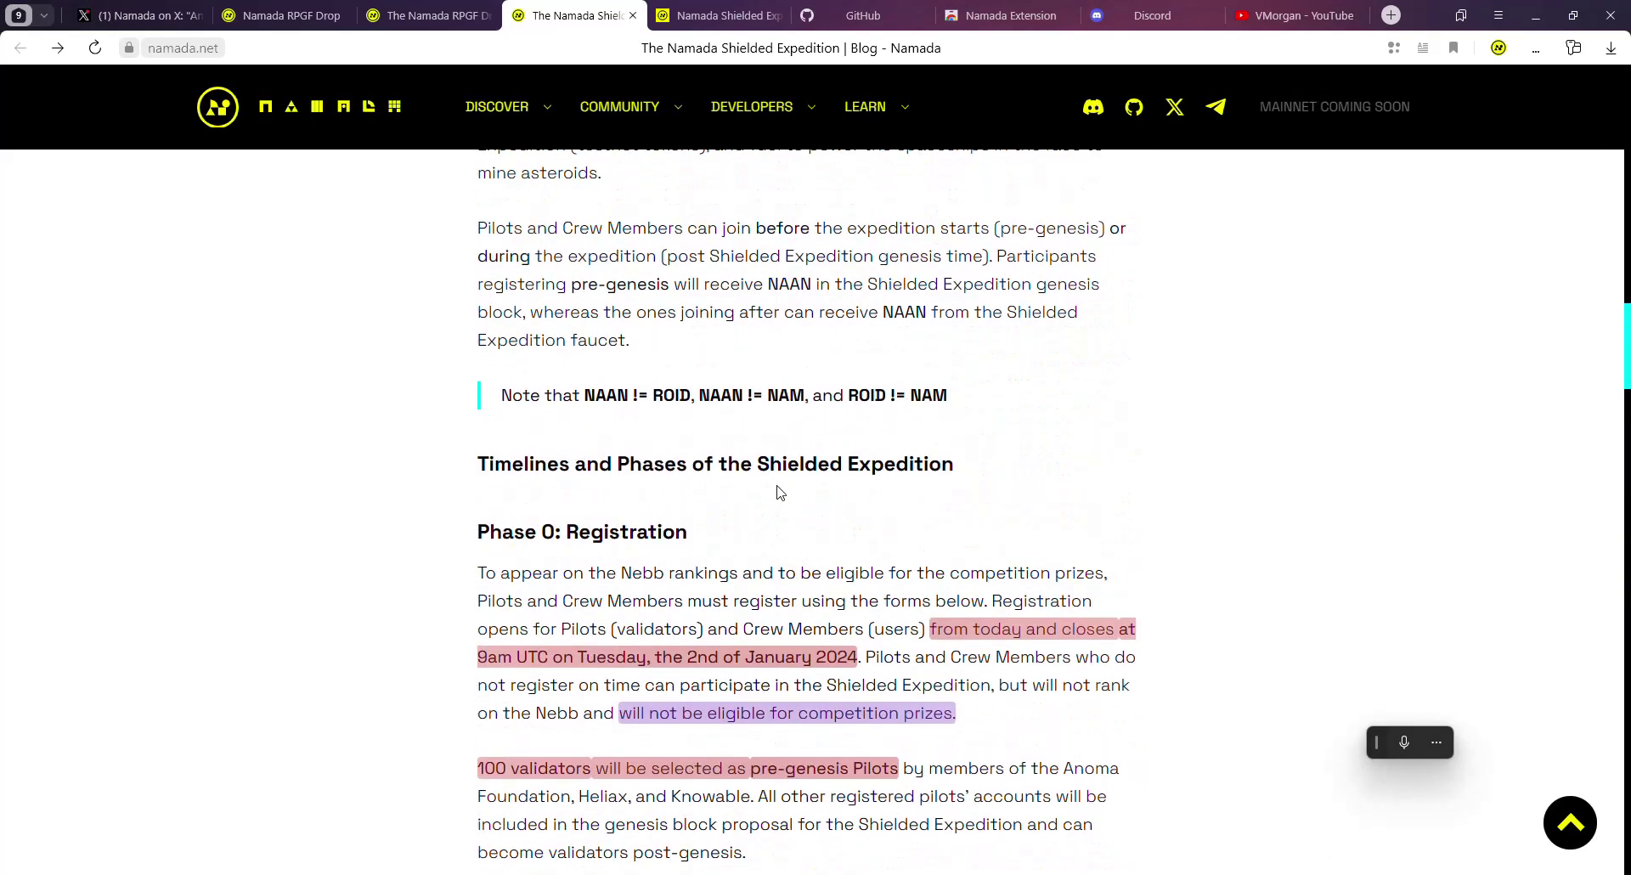
pyautogui.scroll(-4, 775, 484)
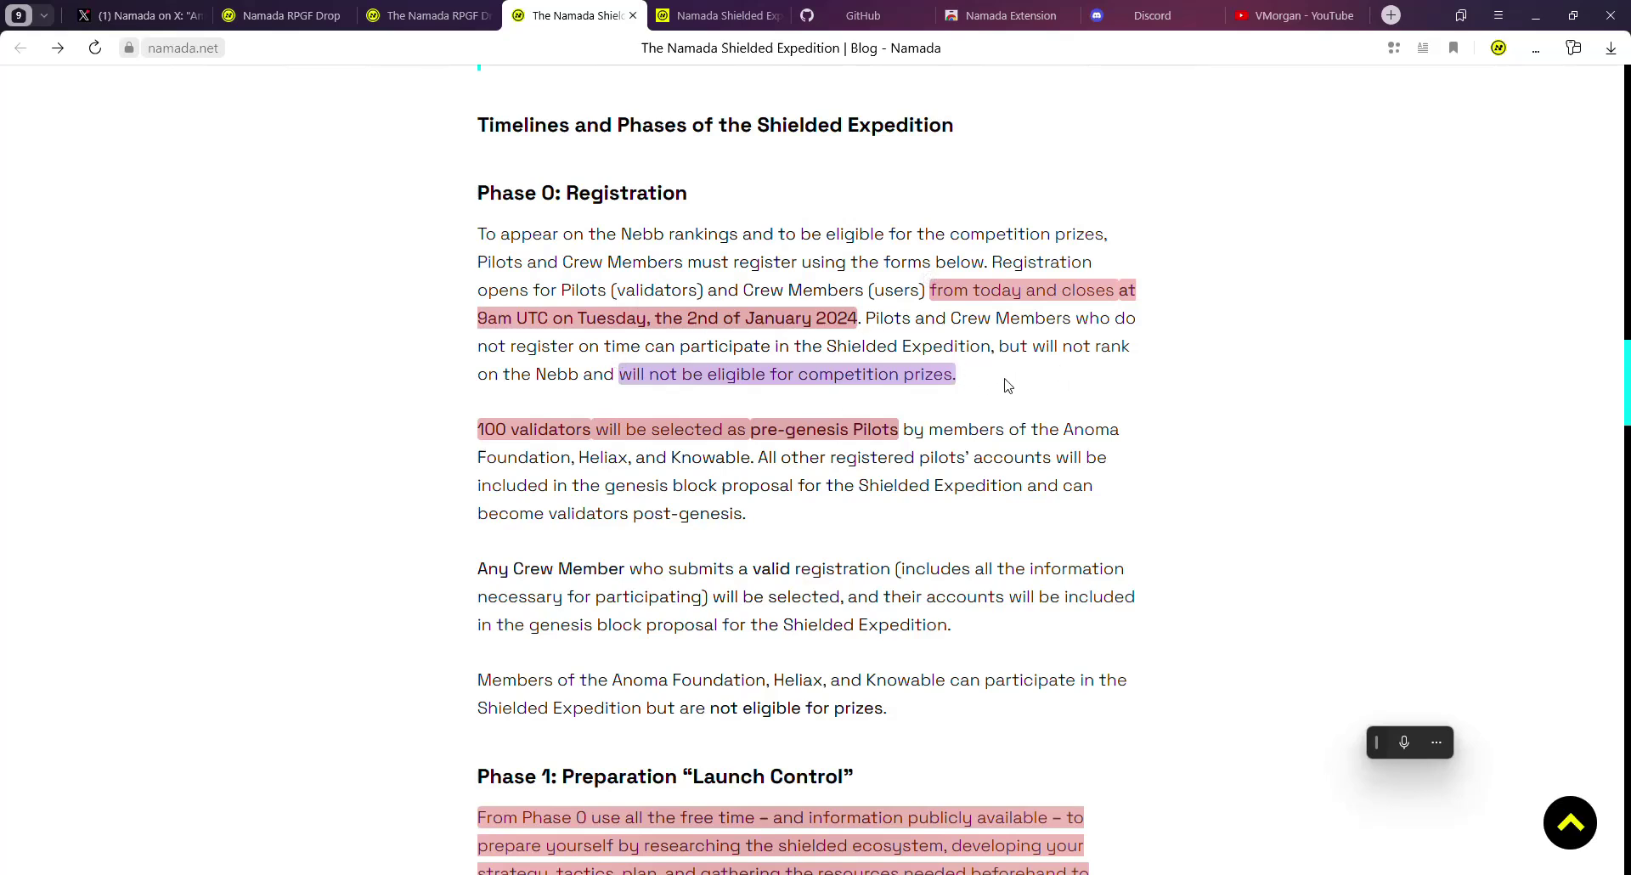
# Step: Highlight the prize-eligibility clause, the 100-validator Pilots sentence and the genesis accounts note
pyautogui.moveTo(1006, 382); pyautogui.dragTo(619, 374)
pyautogui.moveTo(477, 429); pyautogui.dragTo(958, 481)
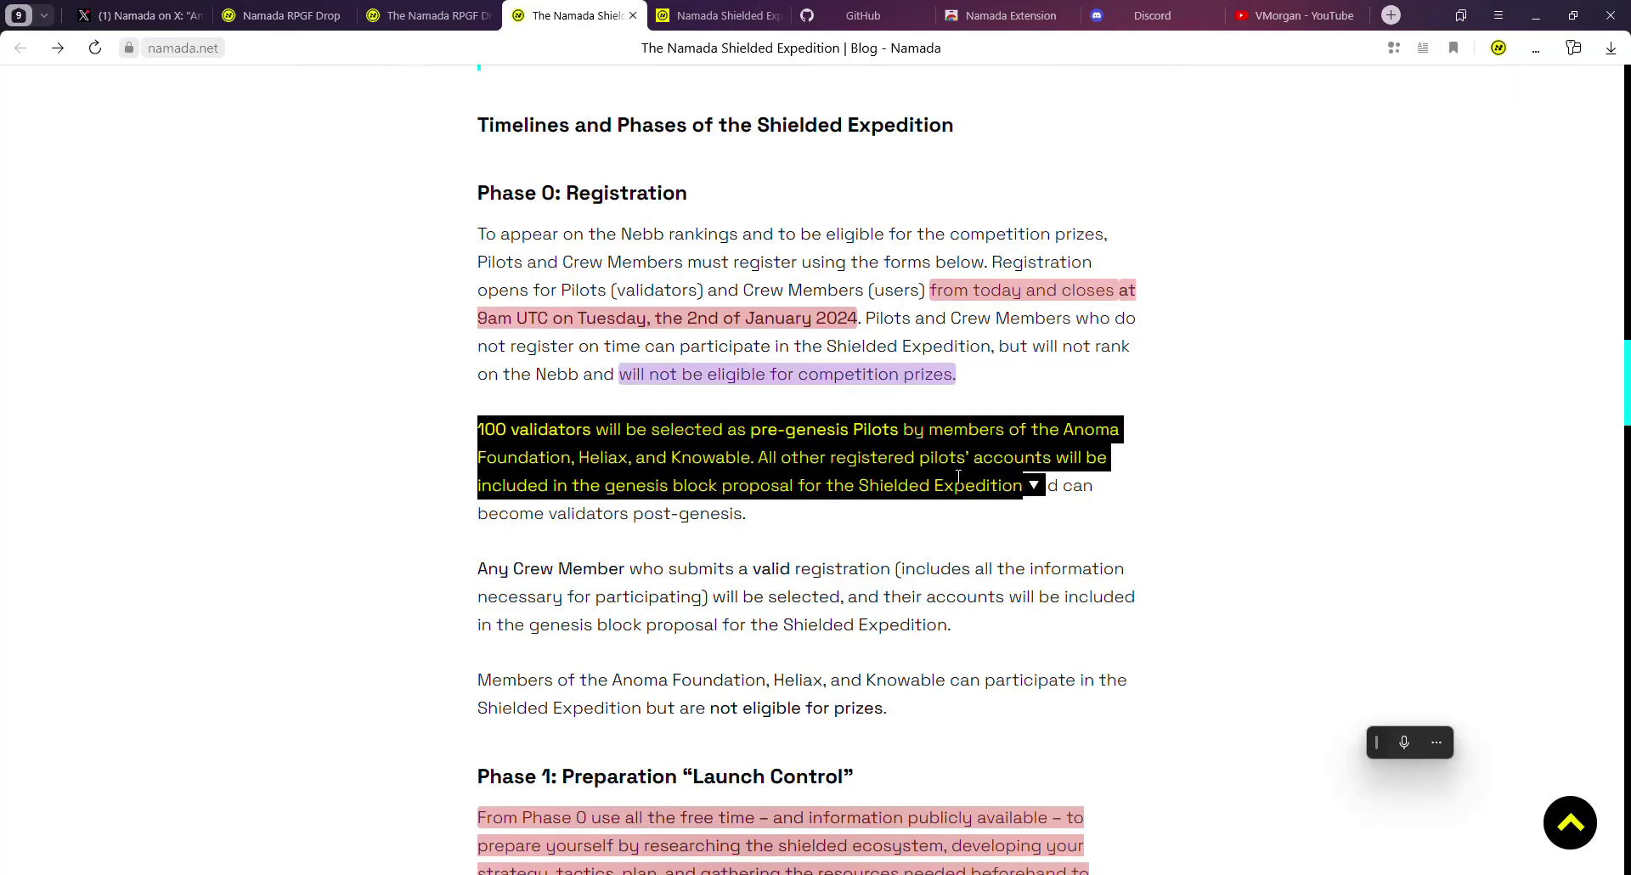
pyautogui.click(958, 481)
pyautogui.scroll(-3, 493, 452)
pyautogui.moveTo(477, 176)
pyautogui.mouseDown()
pyautogui.moveTo(939, 182)
pyautogui.moveTo(894, 181)
pyautogui.mouseUp()
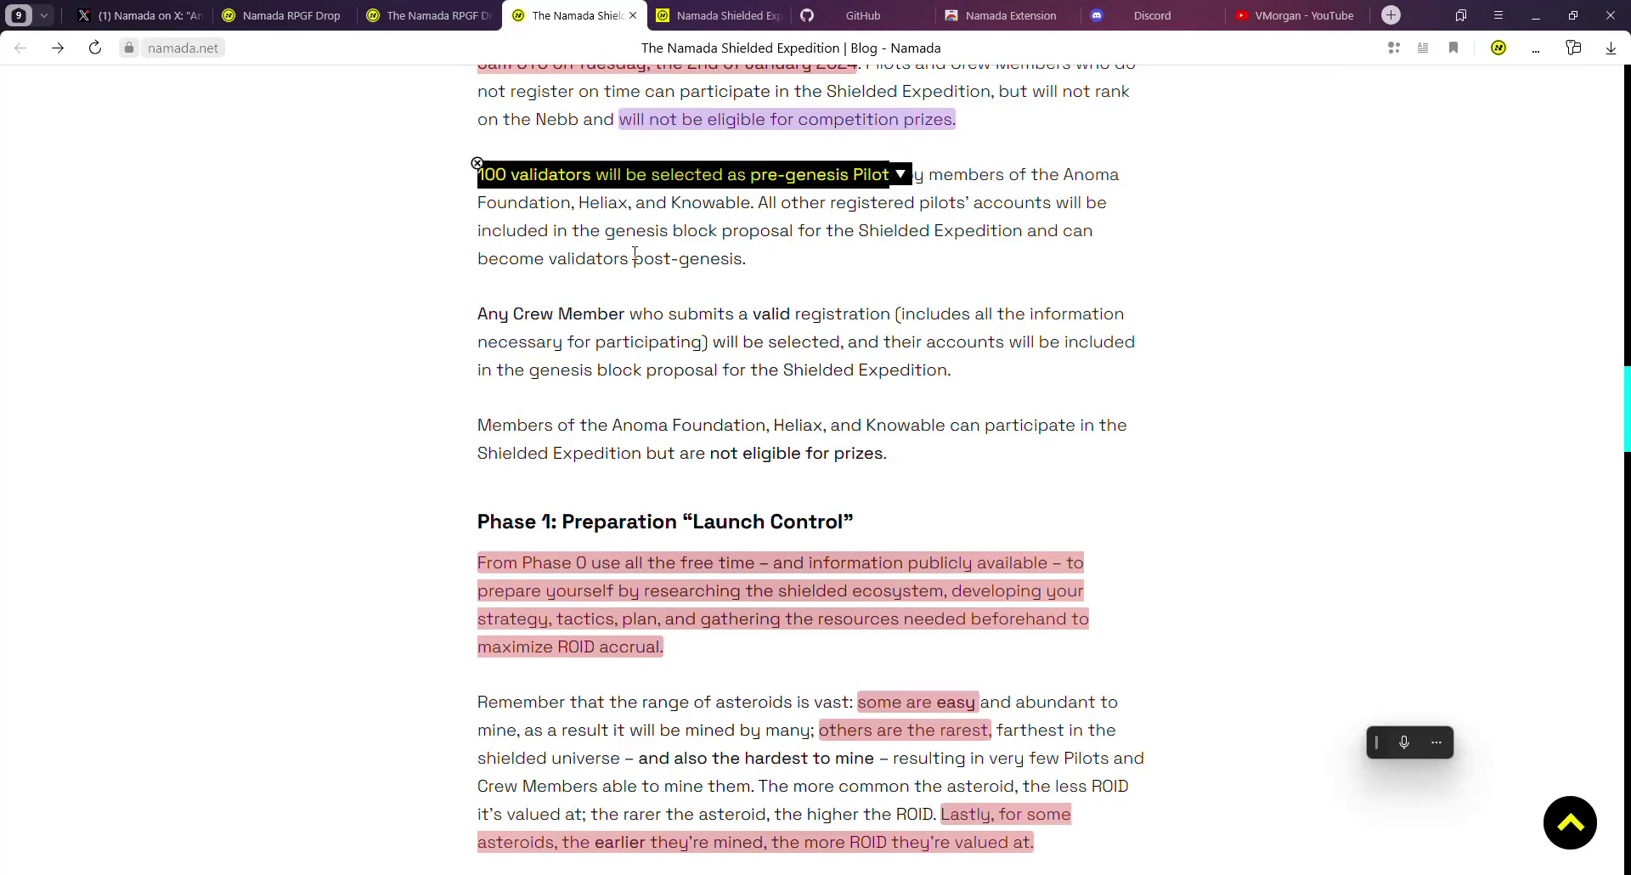
pyautogui.moveTo(605, 231); pyautogui.dragTo(630, 255)
pyautogui.click(525, 204)
# Step: Scroll to the Phase 1: Preparation "Launch Control" heading and highlight it
pyautogui.scroll(-2, 474, 231)
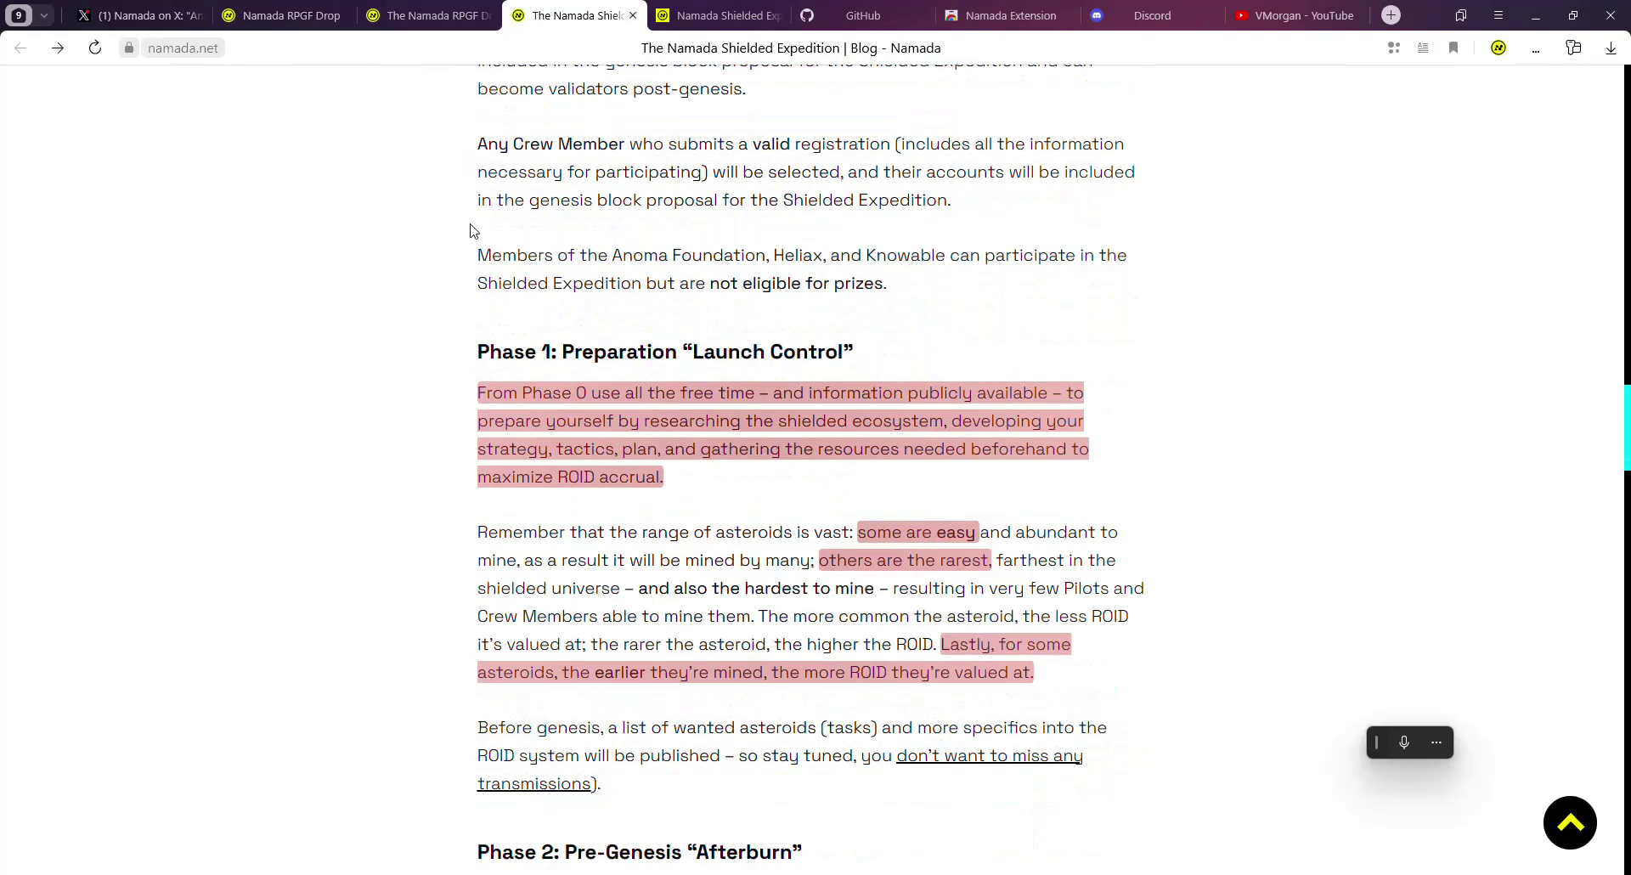
pyautogui.scroll(-2, 591, 209)
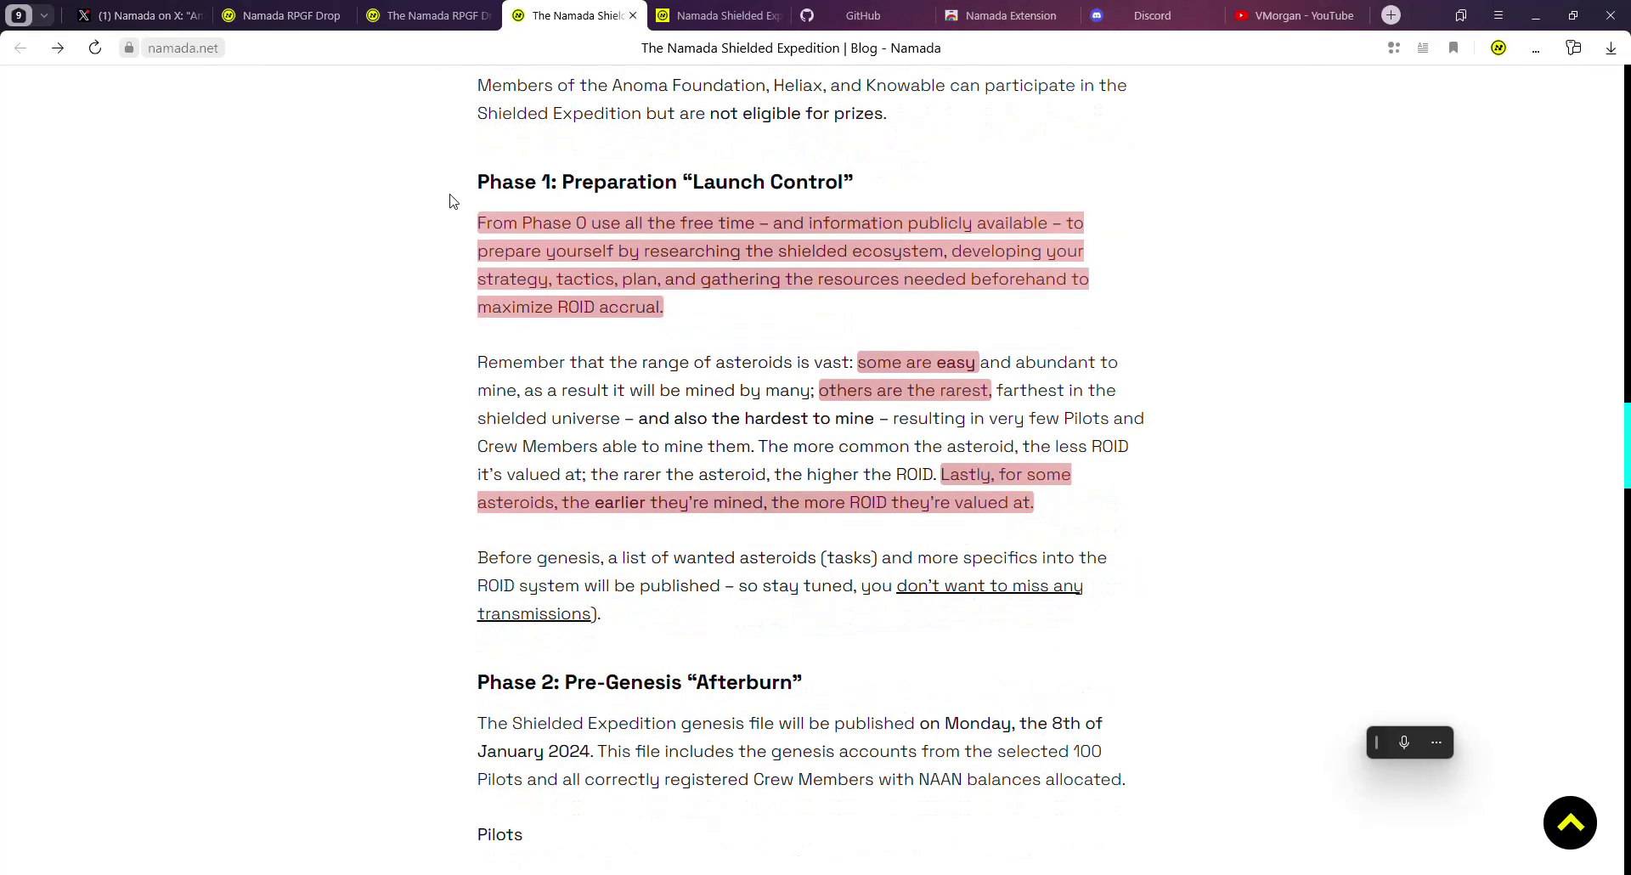
pyautogui.moveTo(453, 201)
pyautogui.mouseDown()
pyautogui.moveTo(391, 192)
pyautogui.moveTo(403, 212)
pyautogui.mouseUp()
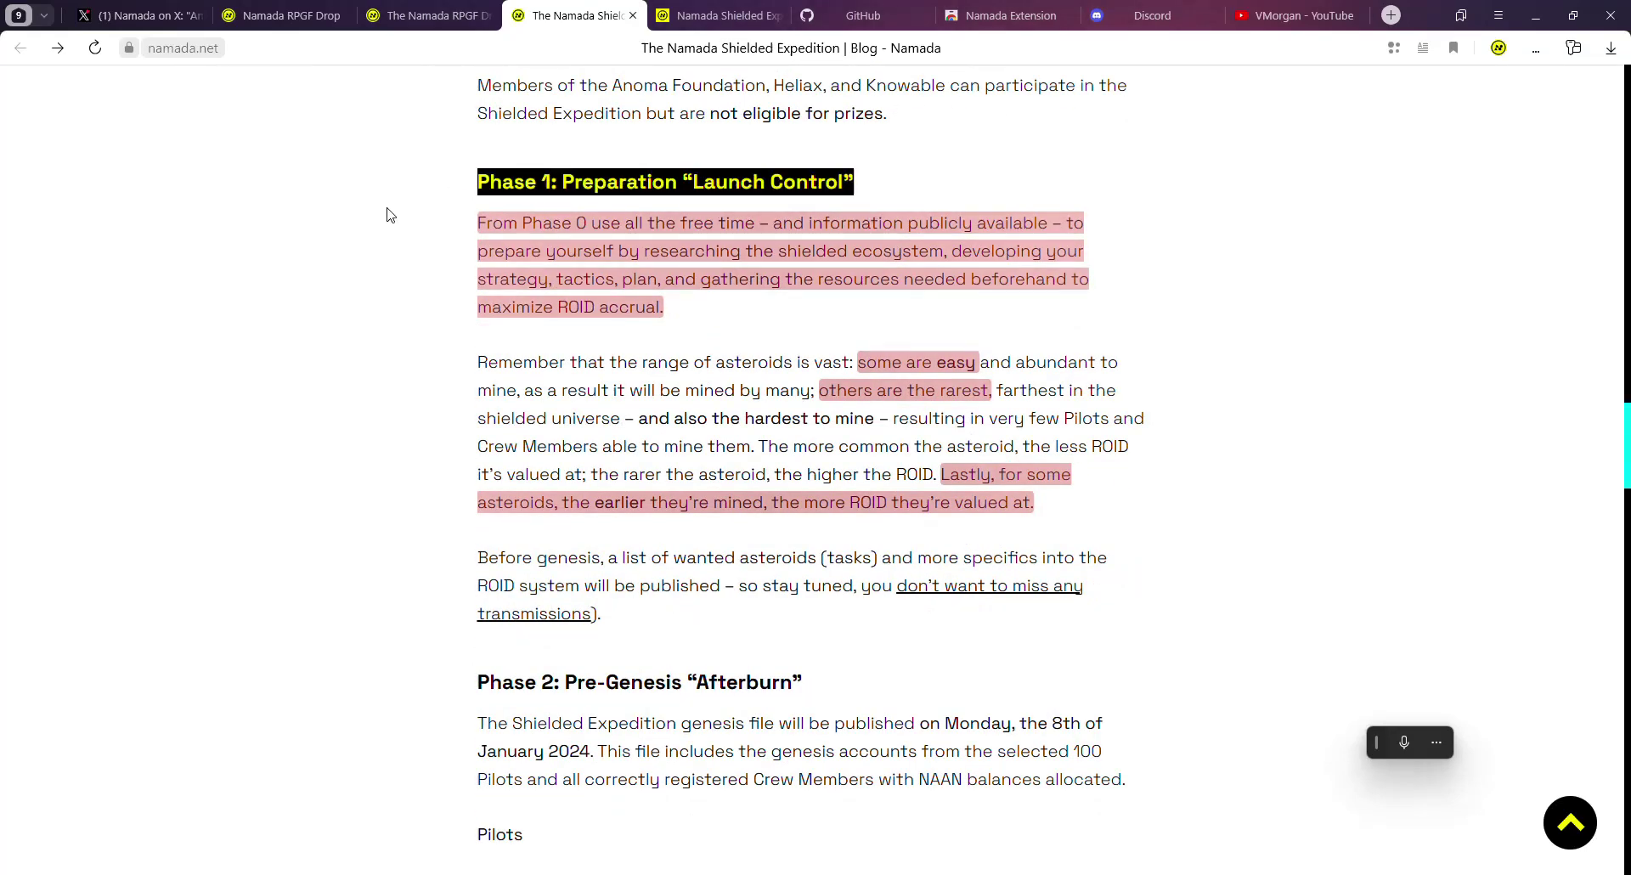
pyautogui.click(763, 316)
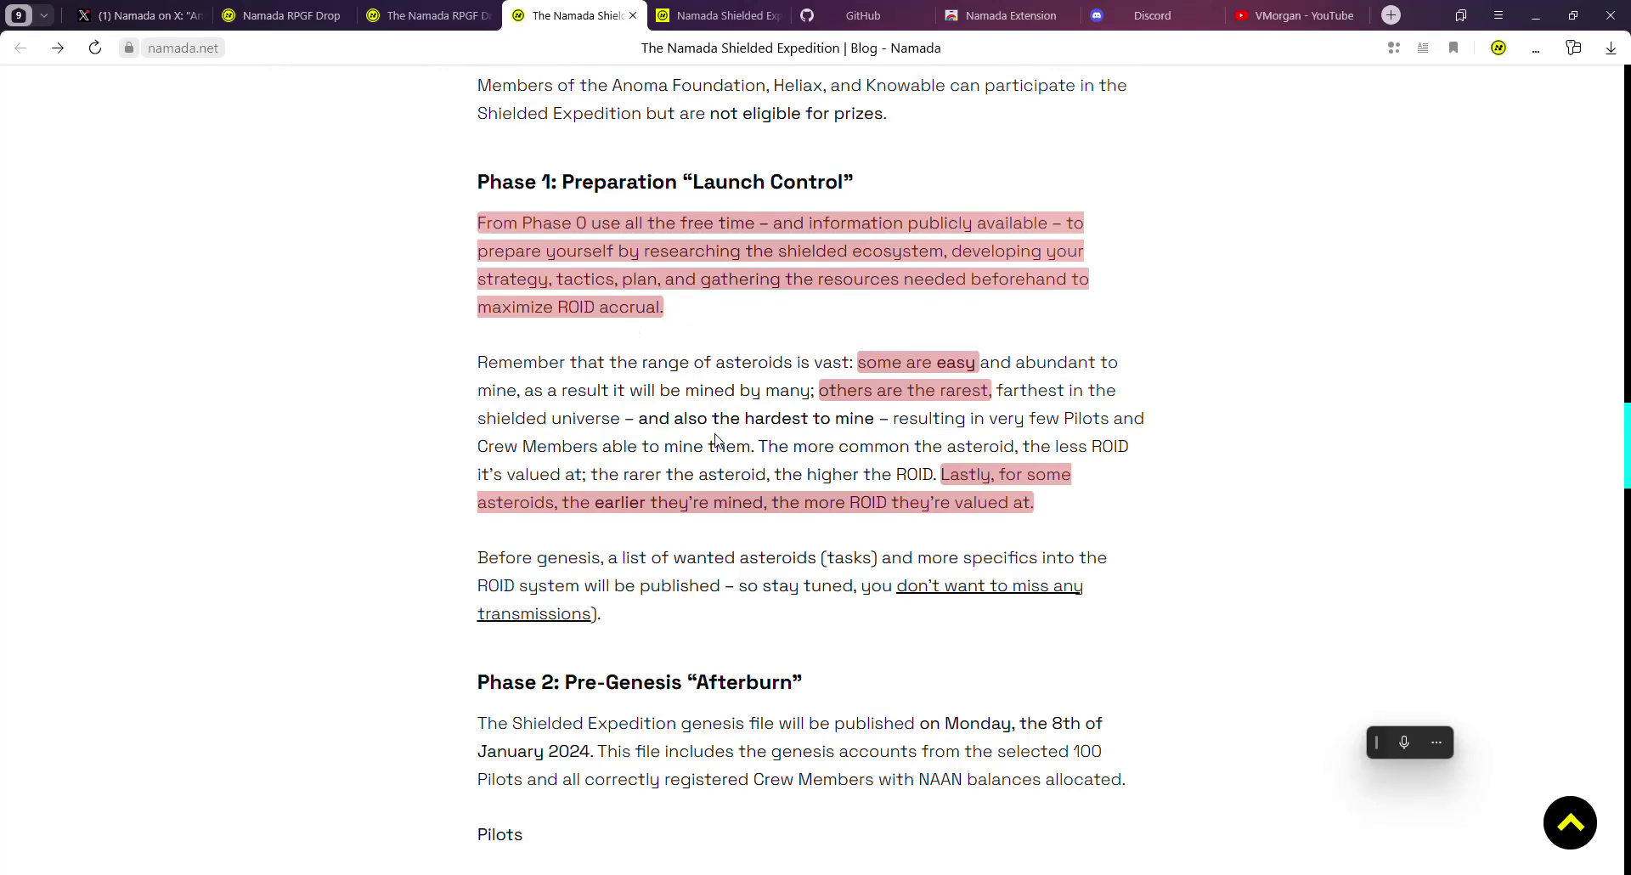
# Step: Scroll through Phases 2 and 3 and highlight the line announcing the 100 selected Pilots
pyautogui.scroll(-2, 556, 374)
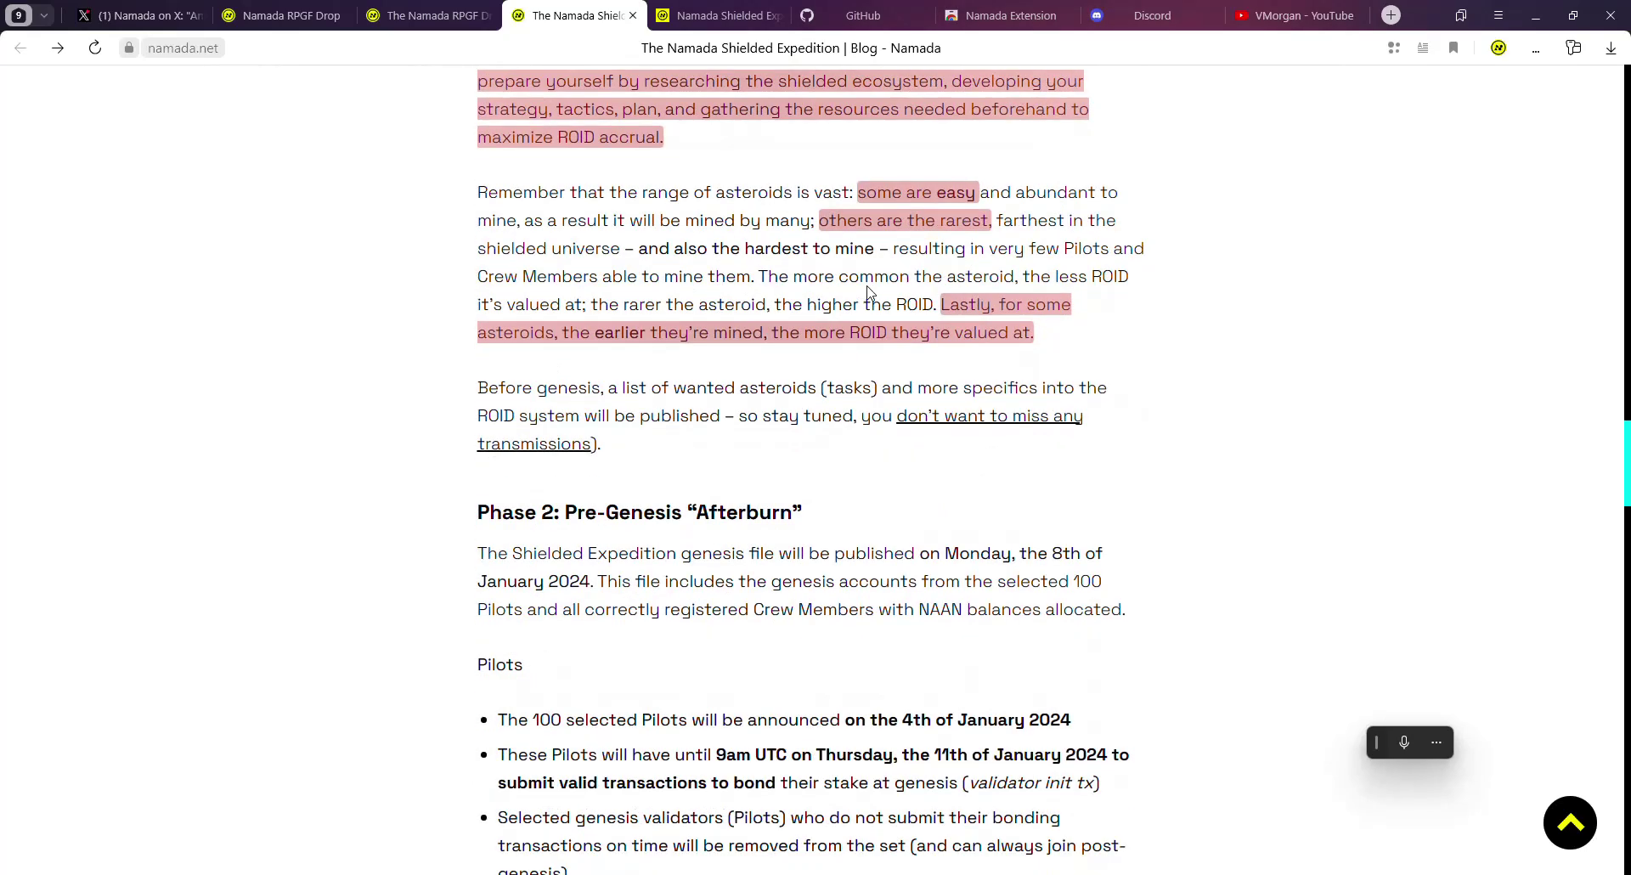
pyautogui.scroll(-1, 802, 200)
pyautogui.scroll(-2, 793, 426)
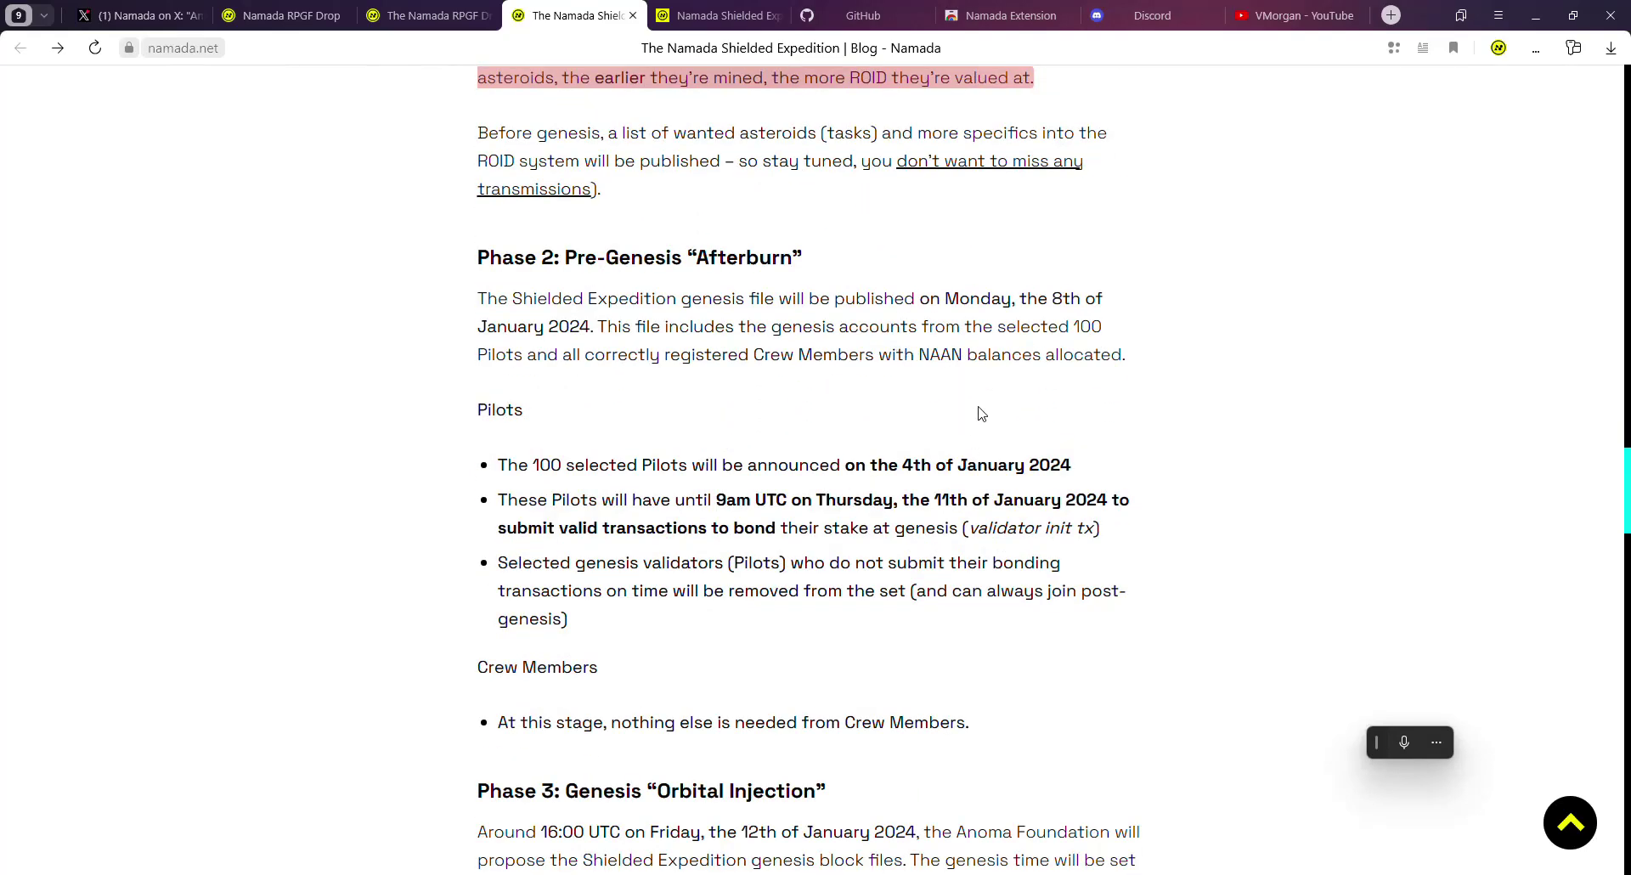
pyautogui.scroll(-3, 710, 339)
pyautogui.scroll(1, 703, 340)
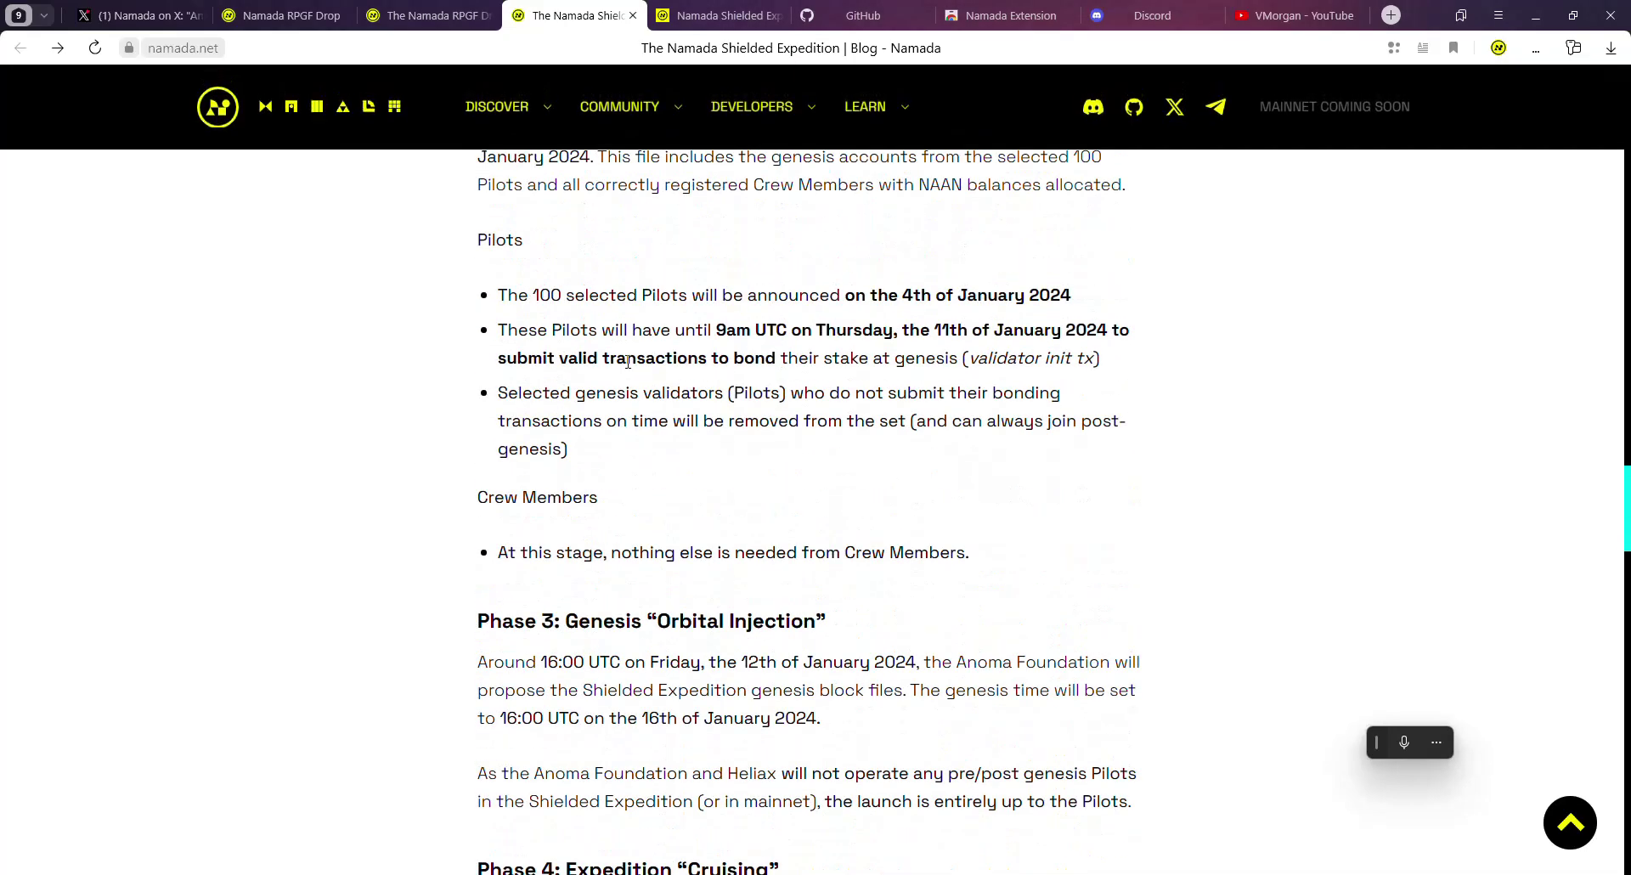
pyautogui.scroll(2, 627, 361)
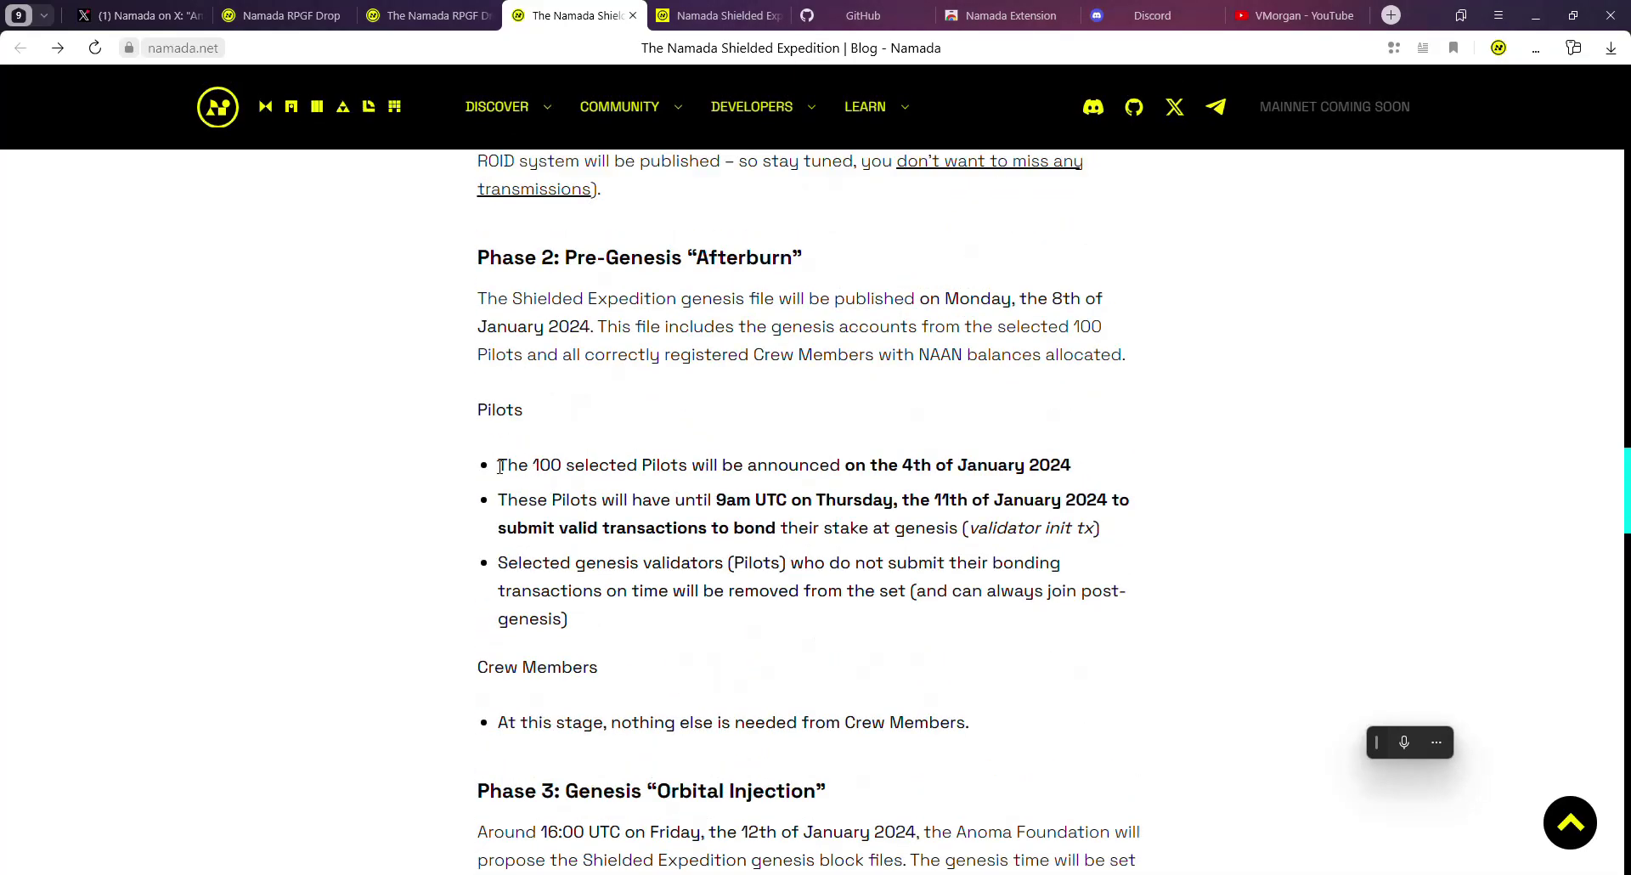
pyautogui.moveTo(497, 465); pyautogui.dragTo(1078, 466)
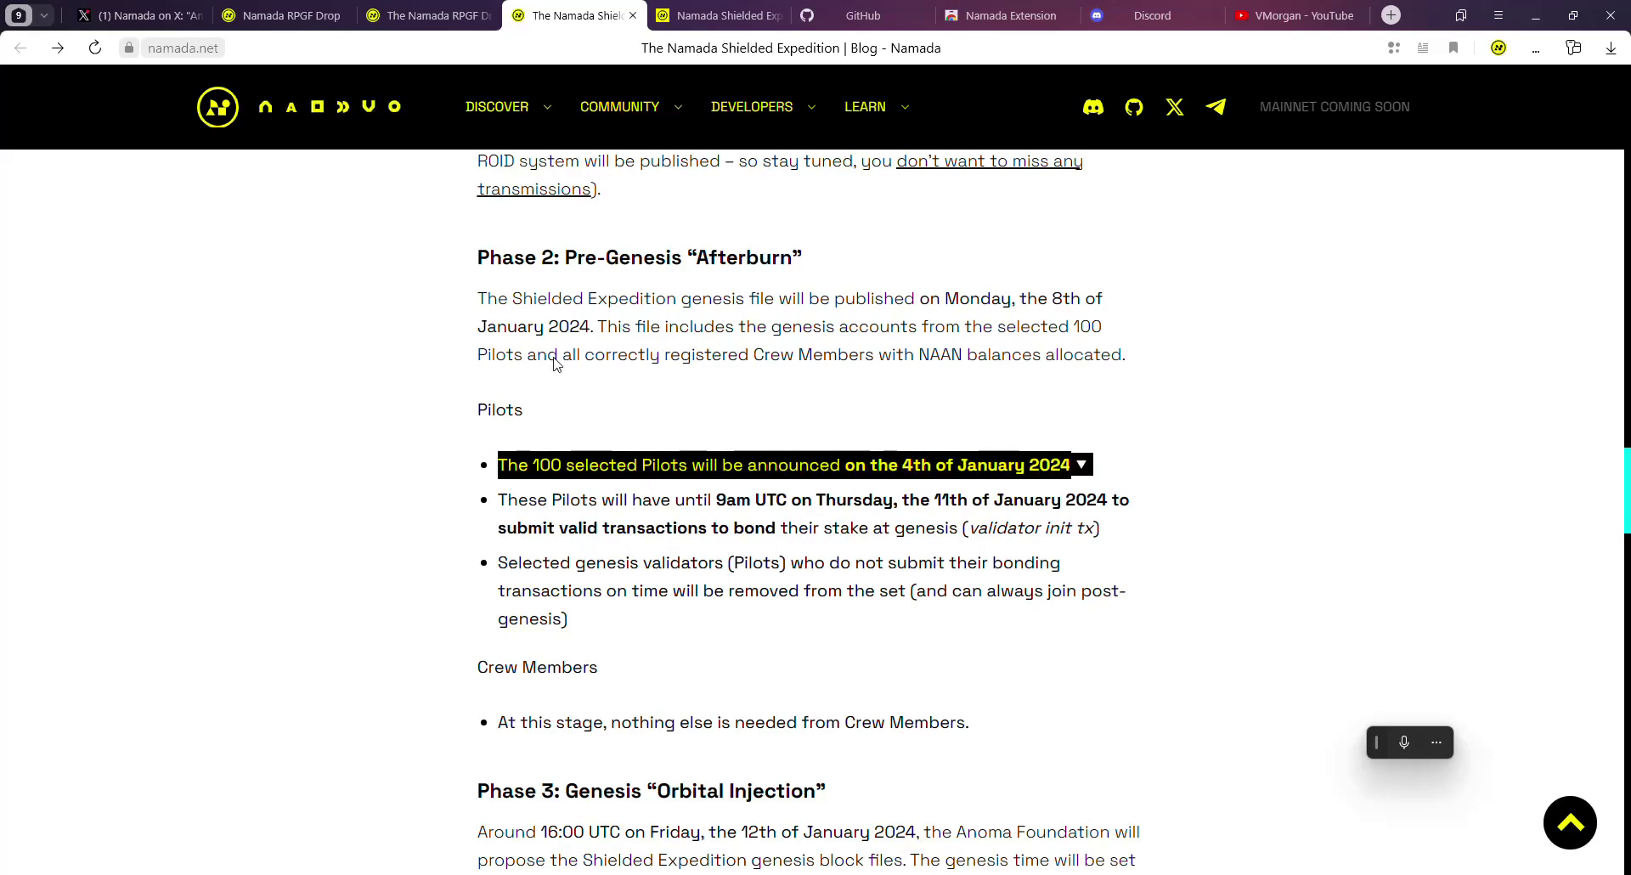
# Step: Highlight the Crew Members note and the Phase 4 paragraph, reaching the Join section
pyautogui.scroll(-2, 448, 526)
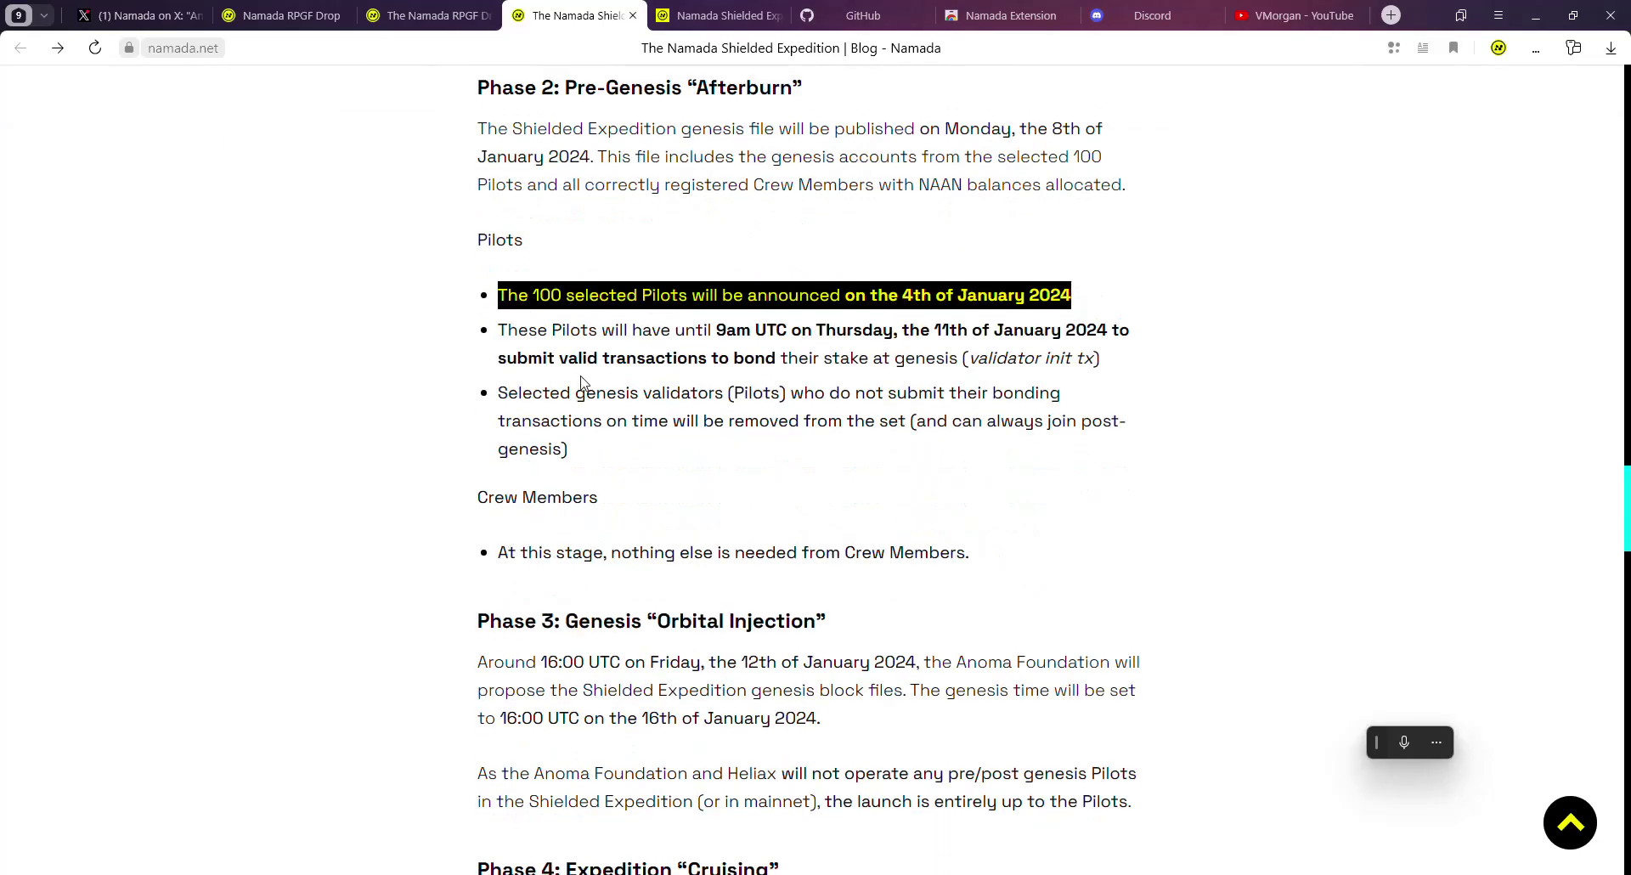
pyautogui.moveTo(472, 503); pyautogui.dragTo(973, 552)
pyautogui.click(977, 551)
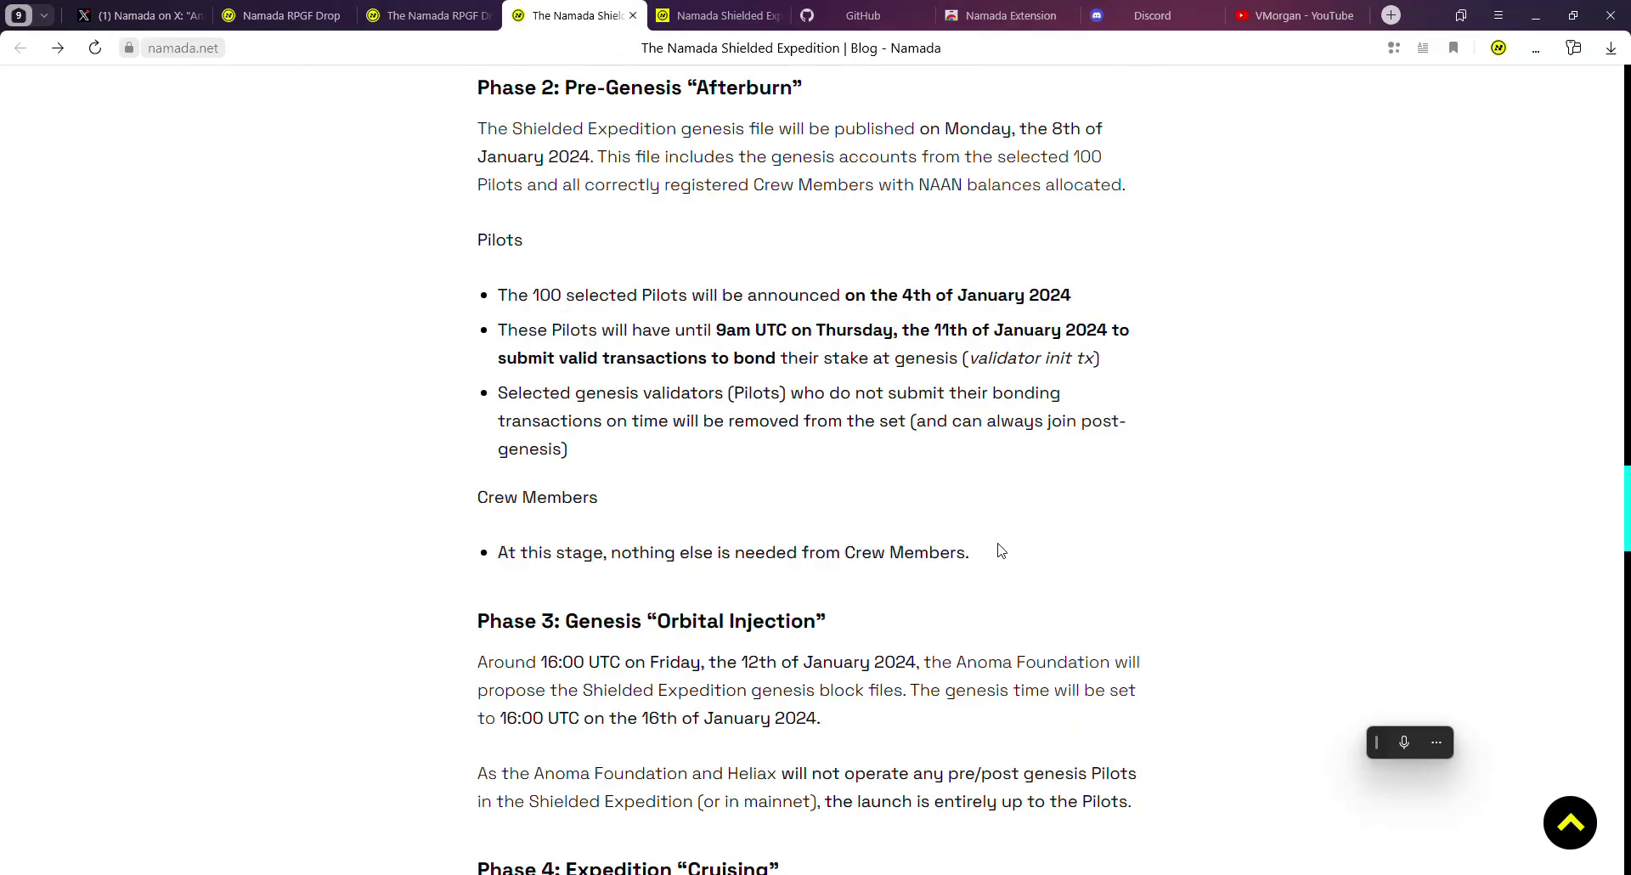
pyautogui.scroll(-3, 922, 578)
pyautogui.scroll(1, 748, 411)
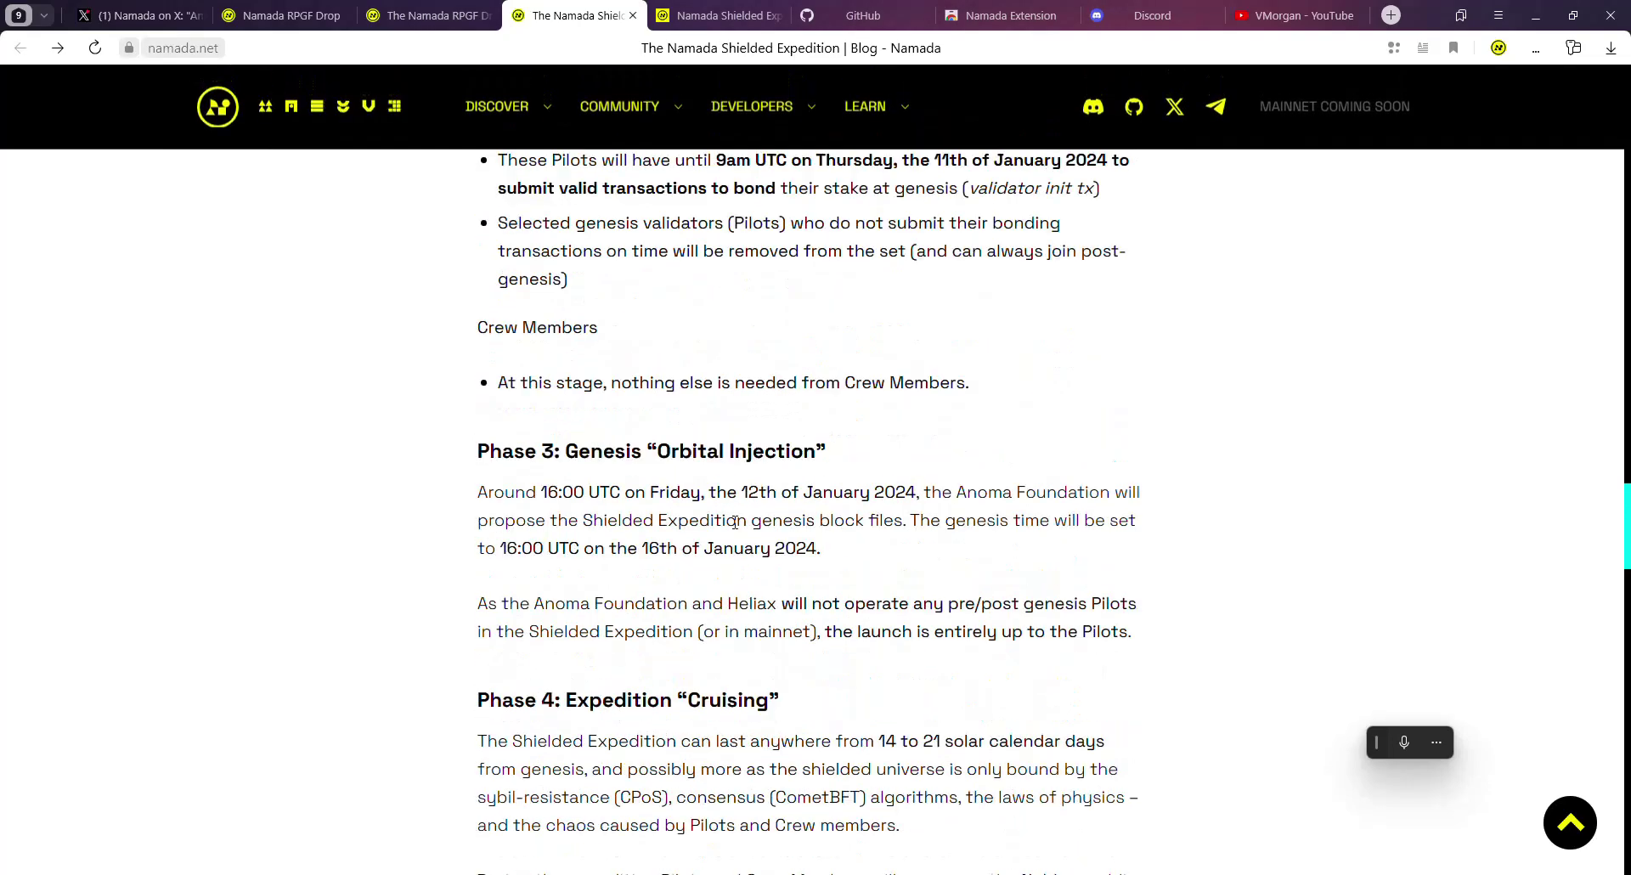
pyautogui.moveTo(665, 492); pyautogui.dragTo(917, 493)
pyautogui.scroll(-3, 830, 605)
pyautogui.moveTo(616, 486); pyautogui.dragTo(856, 501)
pyautogui.click(857, 505)
pyautogui.scroll(-4, 553, 482)
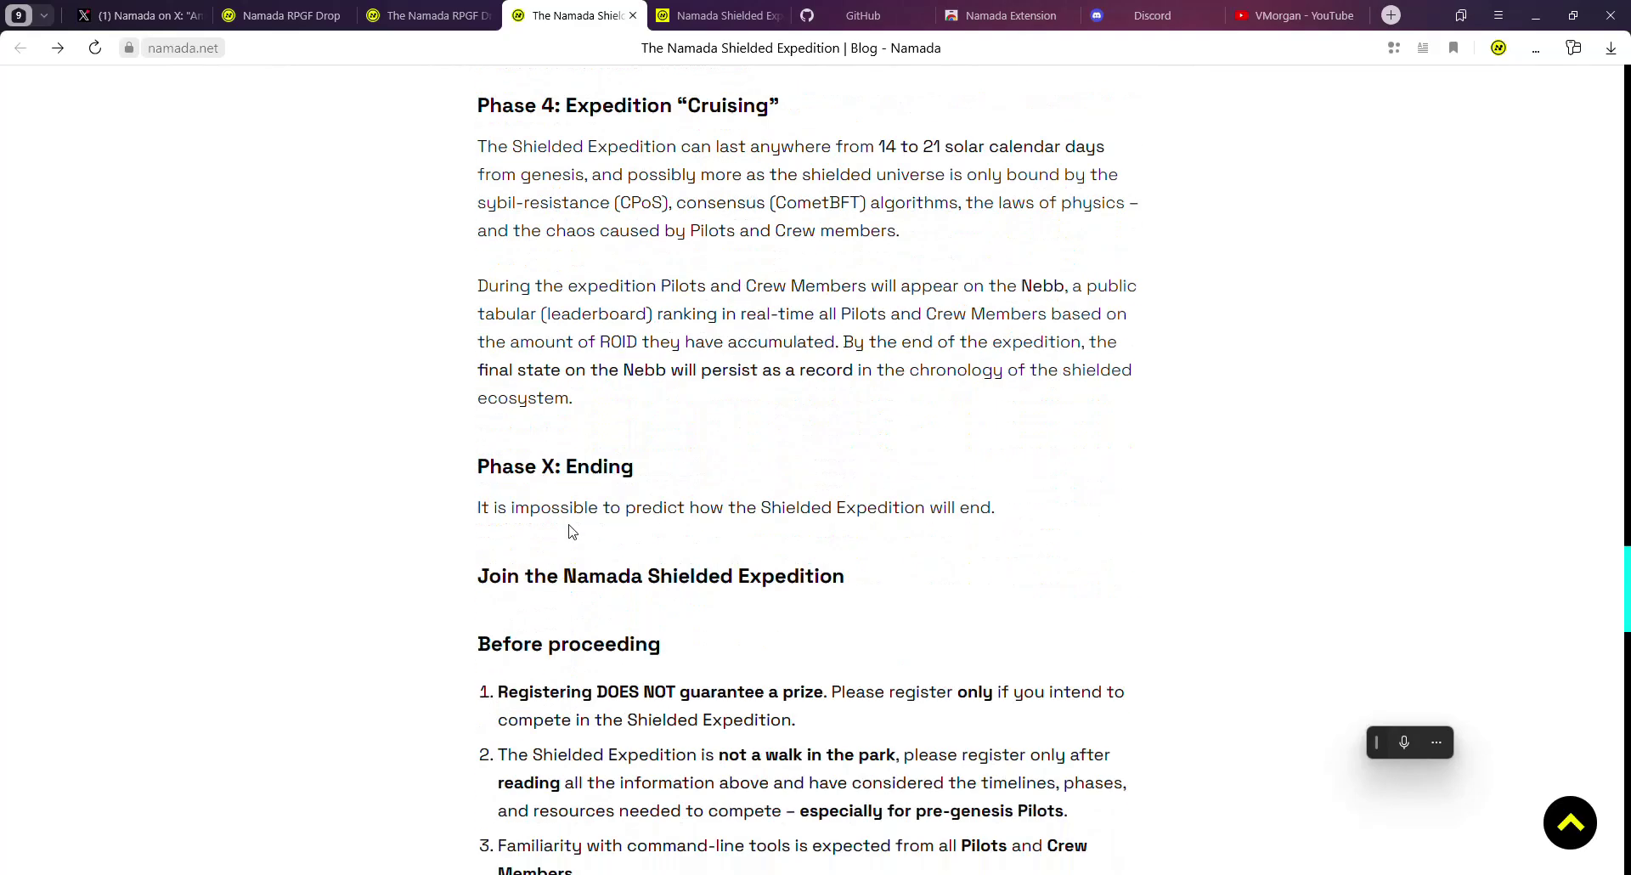
pyautogui.scroll(-3, 645, 526)
pyautogui.scroll(-5, 594, 420)
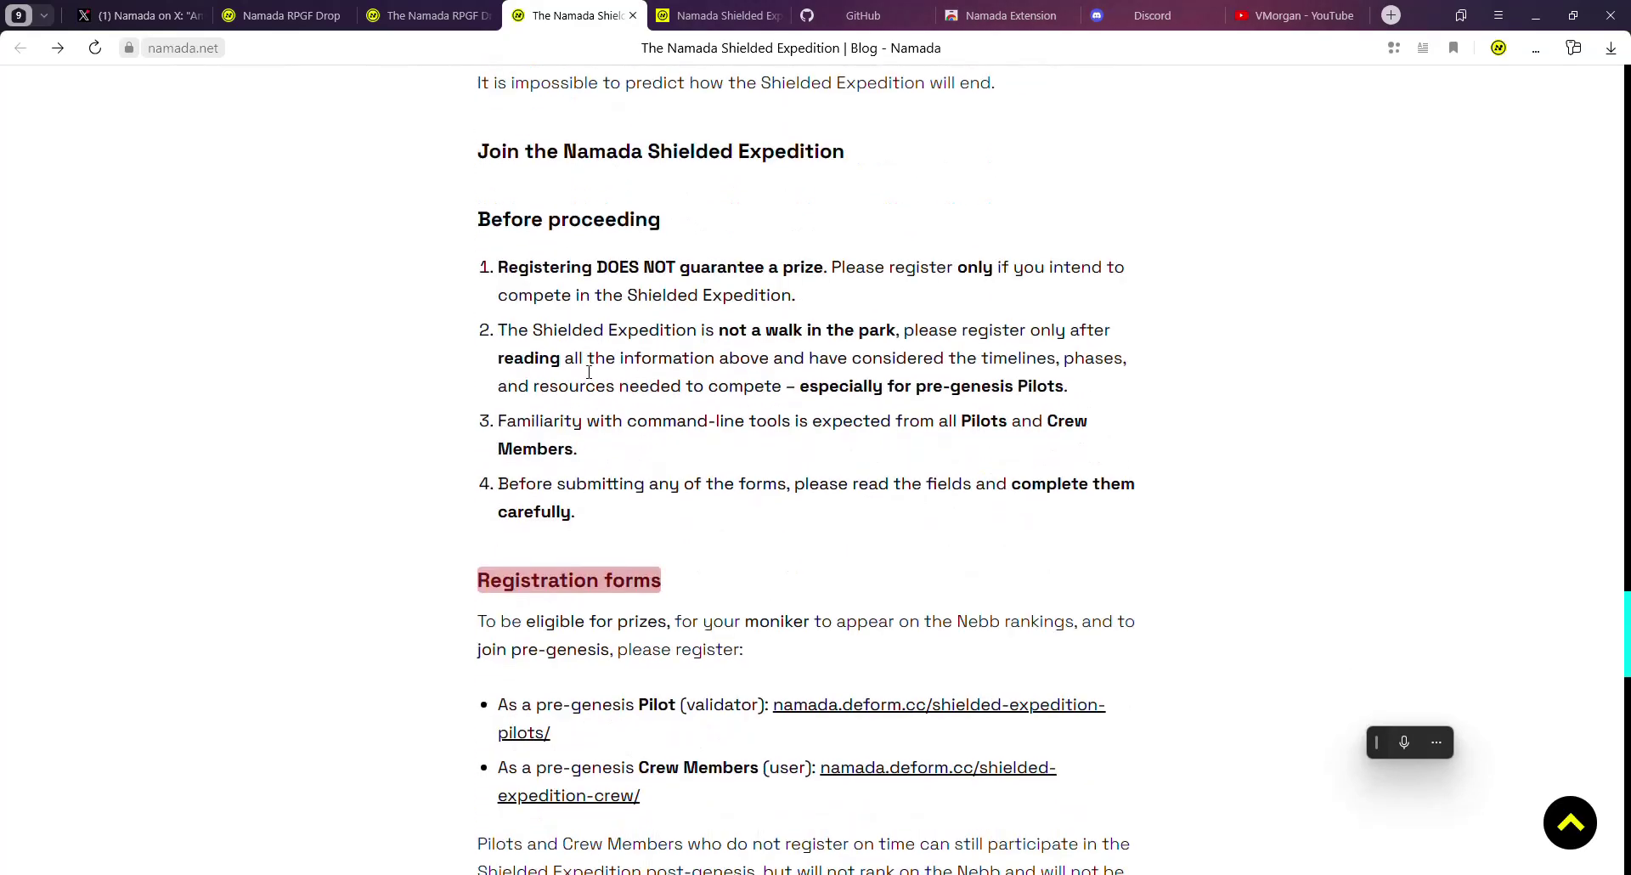
pyautogui.scroll(1, 480, 382)
pyautogui.scroll(-2, 501, 365)
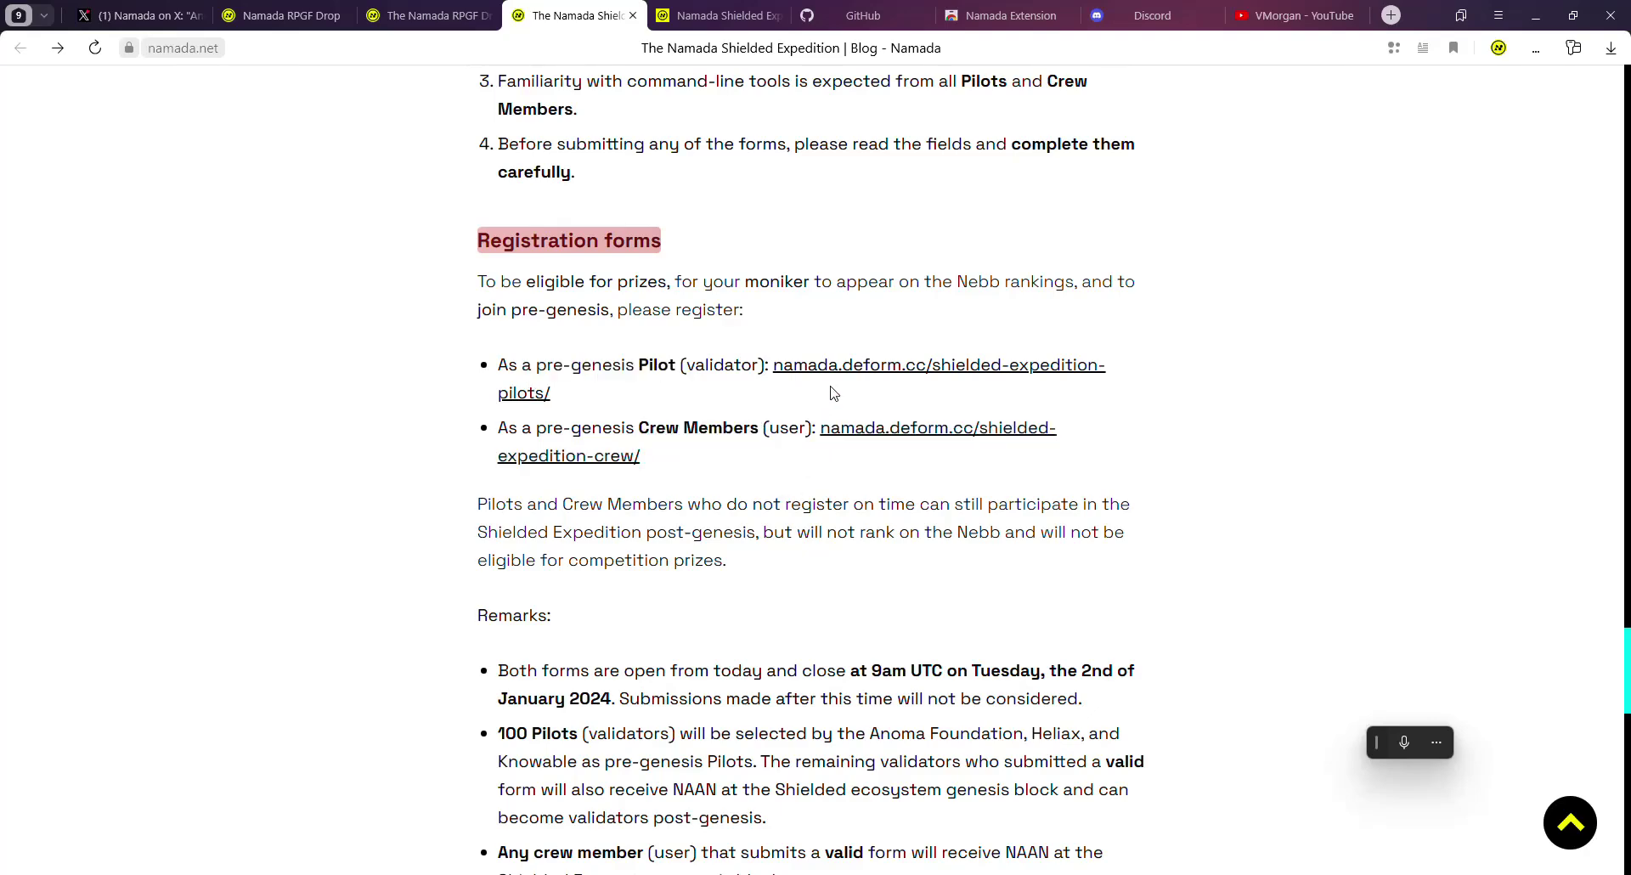
pyautogui.scroll(-5, 732, 509)
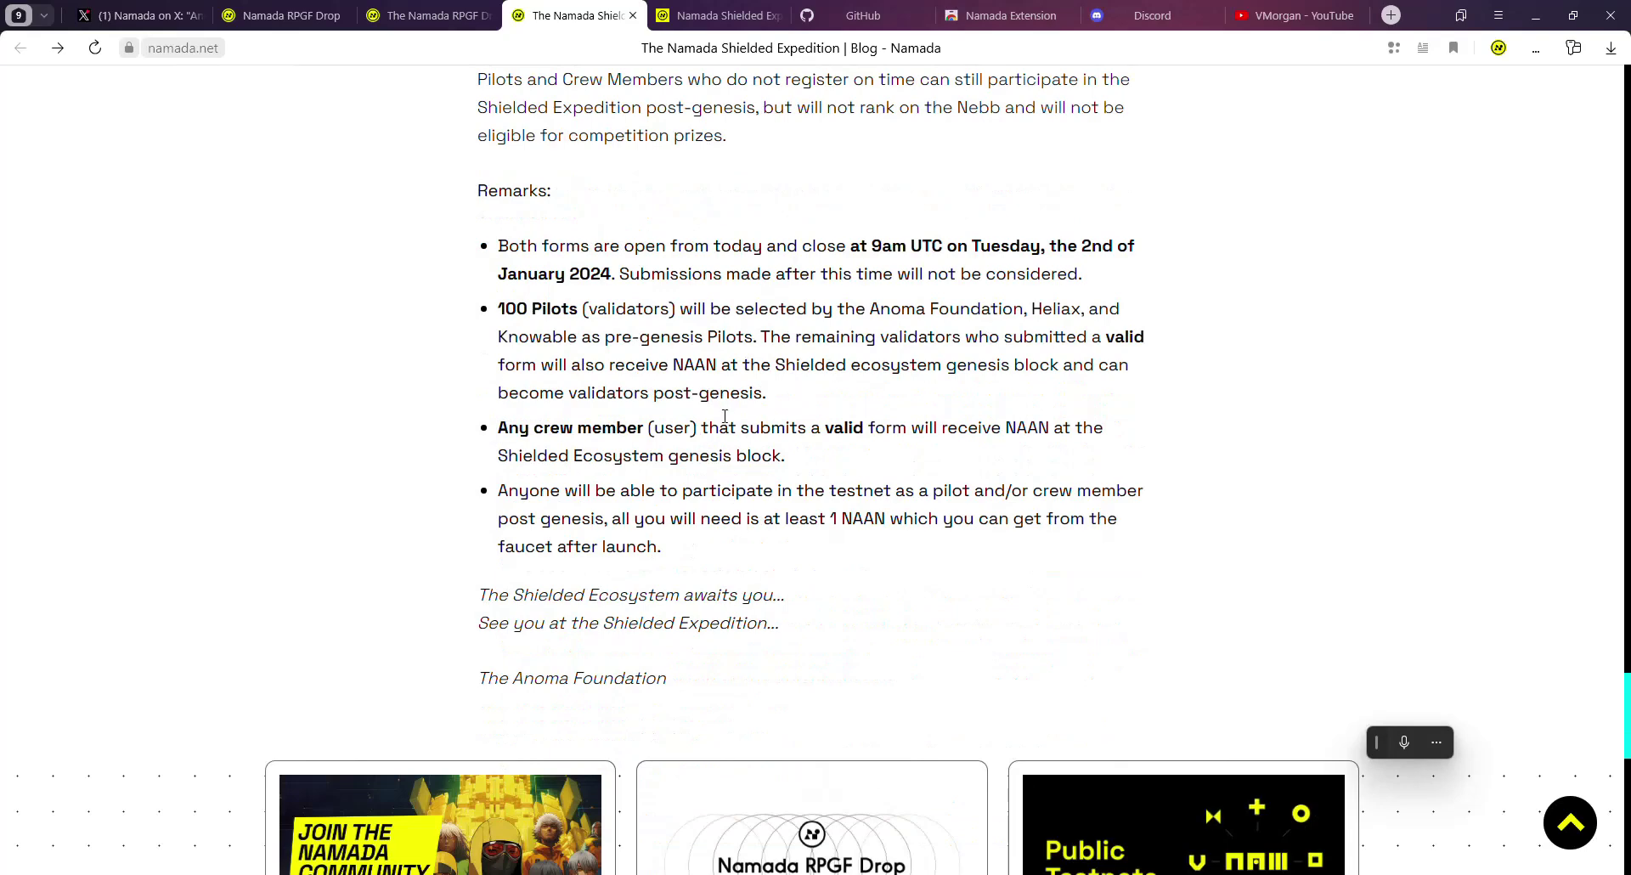
pyautogui.scroll(-1, 729, 426)
pyautogui.scroll(4, 654, 505)
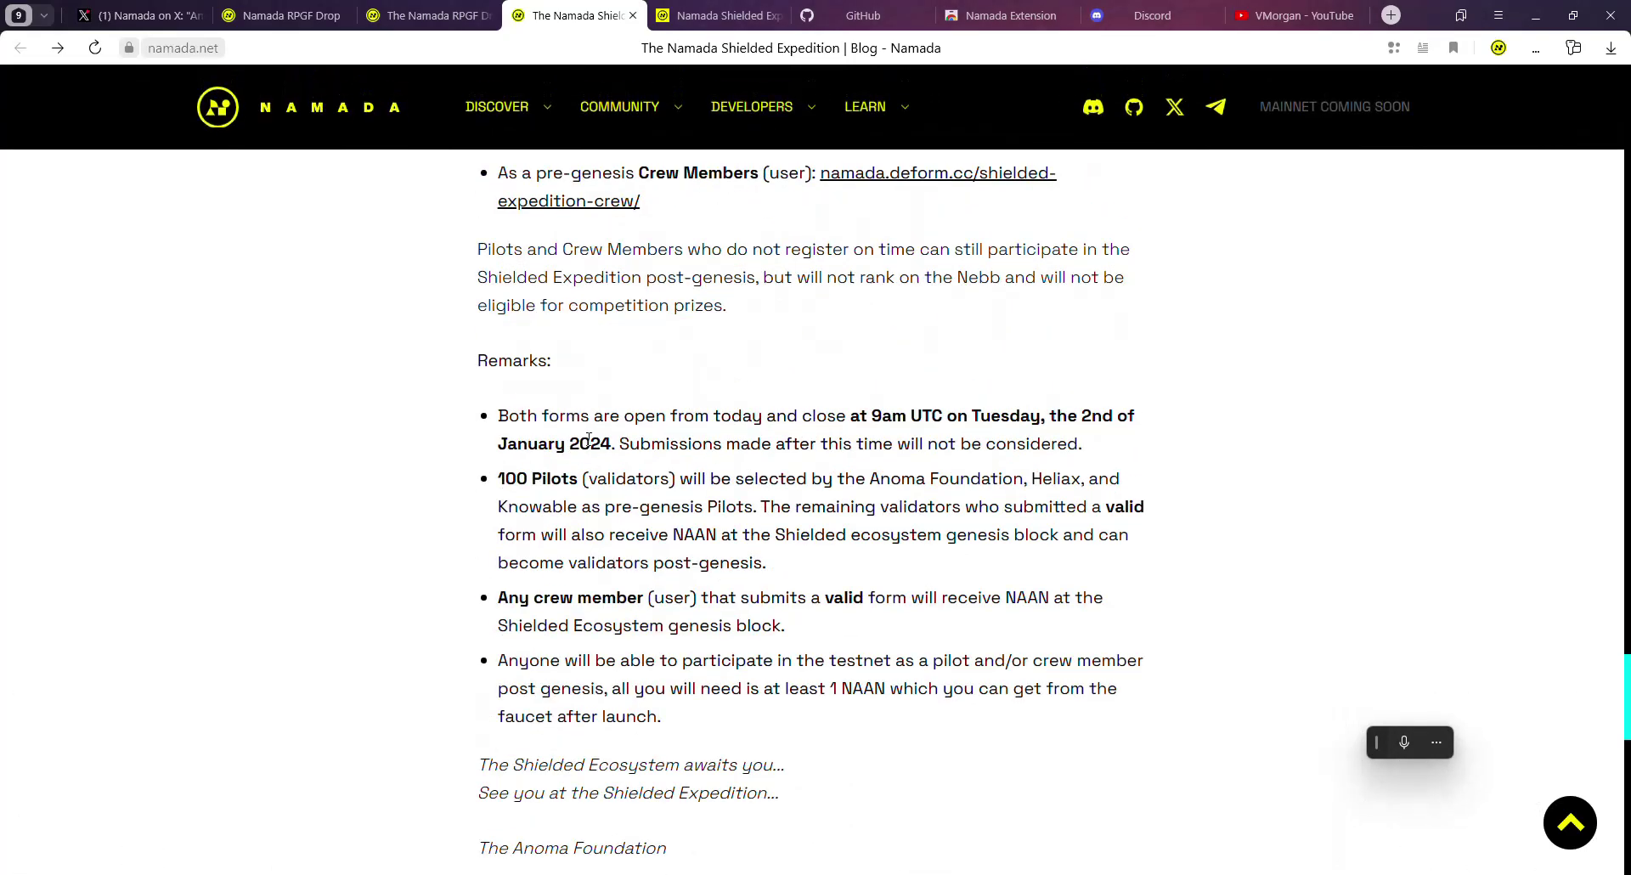
pyautogui.moveTo(517, 418); pyautogui.dragTo(869, 527)
pyautogui.click(869, 526)
pyautogui.scroll(-2, 729, 520)
pyautogui.scroll(-3, 729, 520)
pyautogui.scroll(5, 691, 455)
pyautogui.scroll(-4, 684, 444)
pyautogui.scroll(5, 650, 425)
pyautogui.scroll(10, 650, 425)
pyautogui.scroll(-6, 793, 586)
pyautogui.scroll(-1, 828, 684)
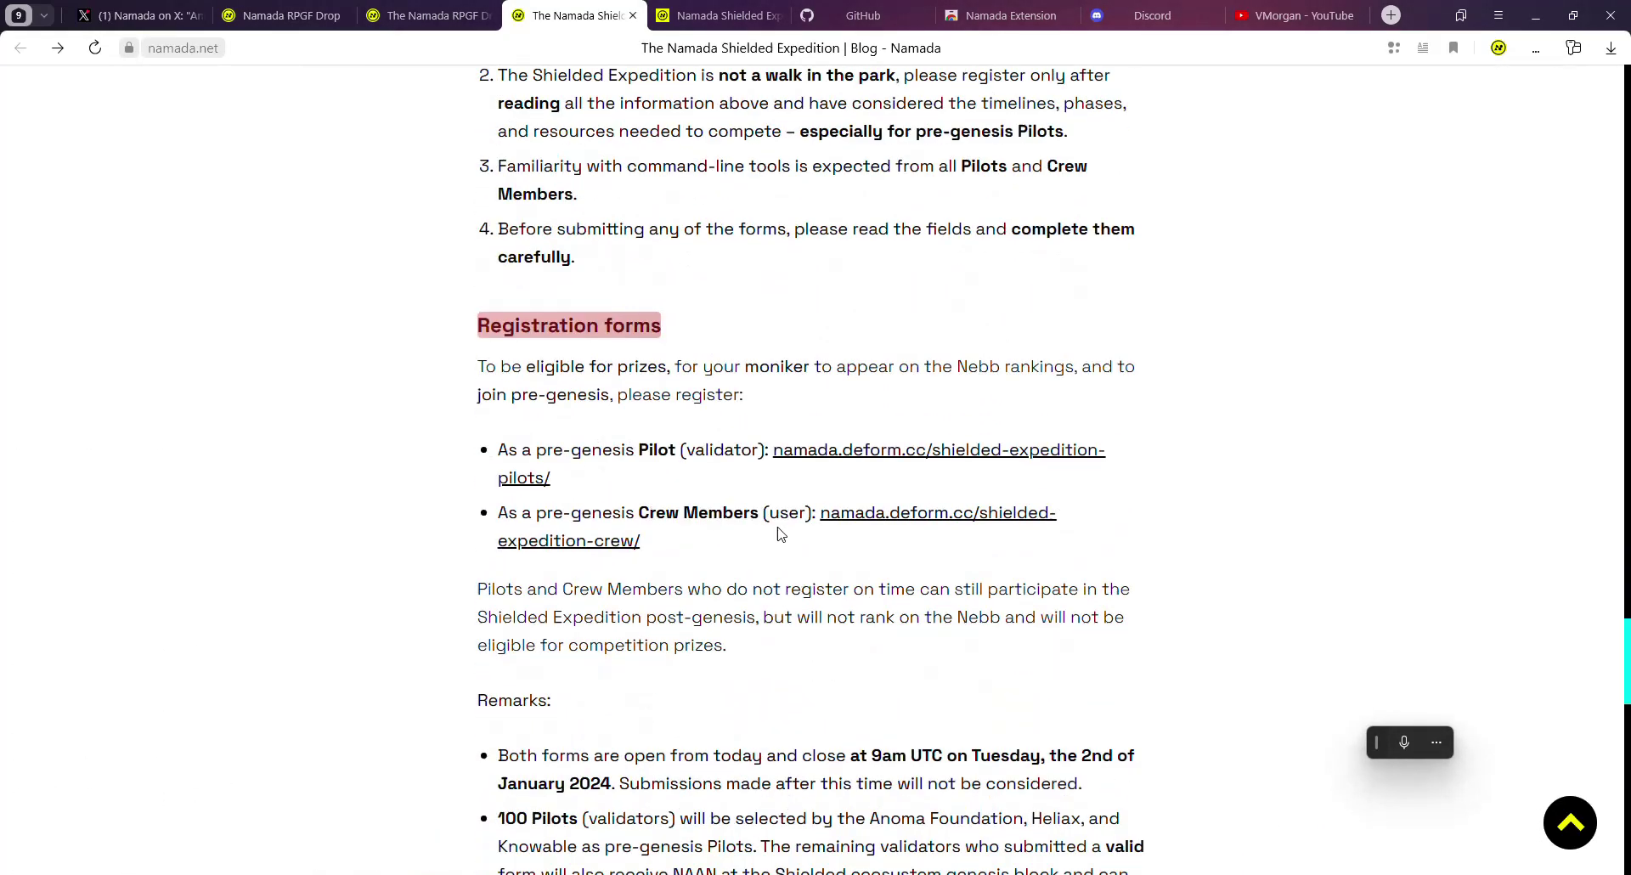
# Step: Switch to the Namada Shielded Expedition Crew Members form and select its title
pyautogui.click(703, 15)
pyautogui.scroll(-4, 863, 218)
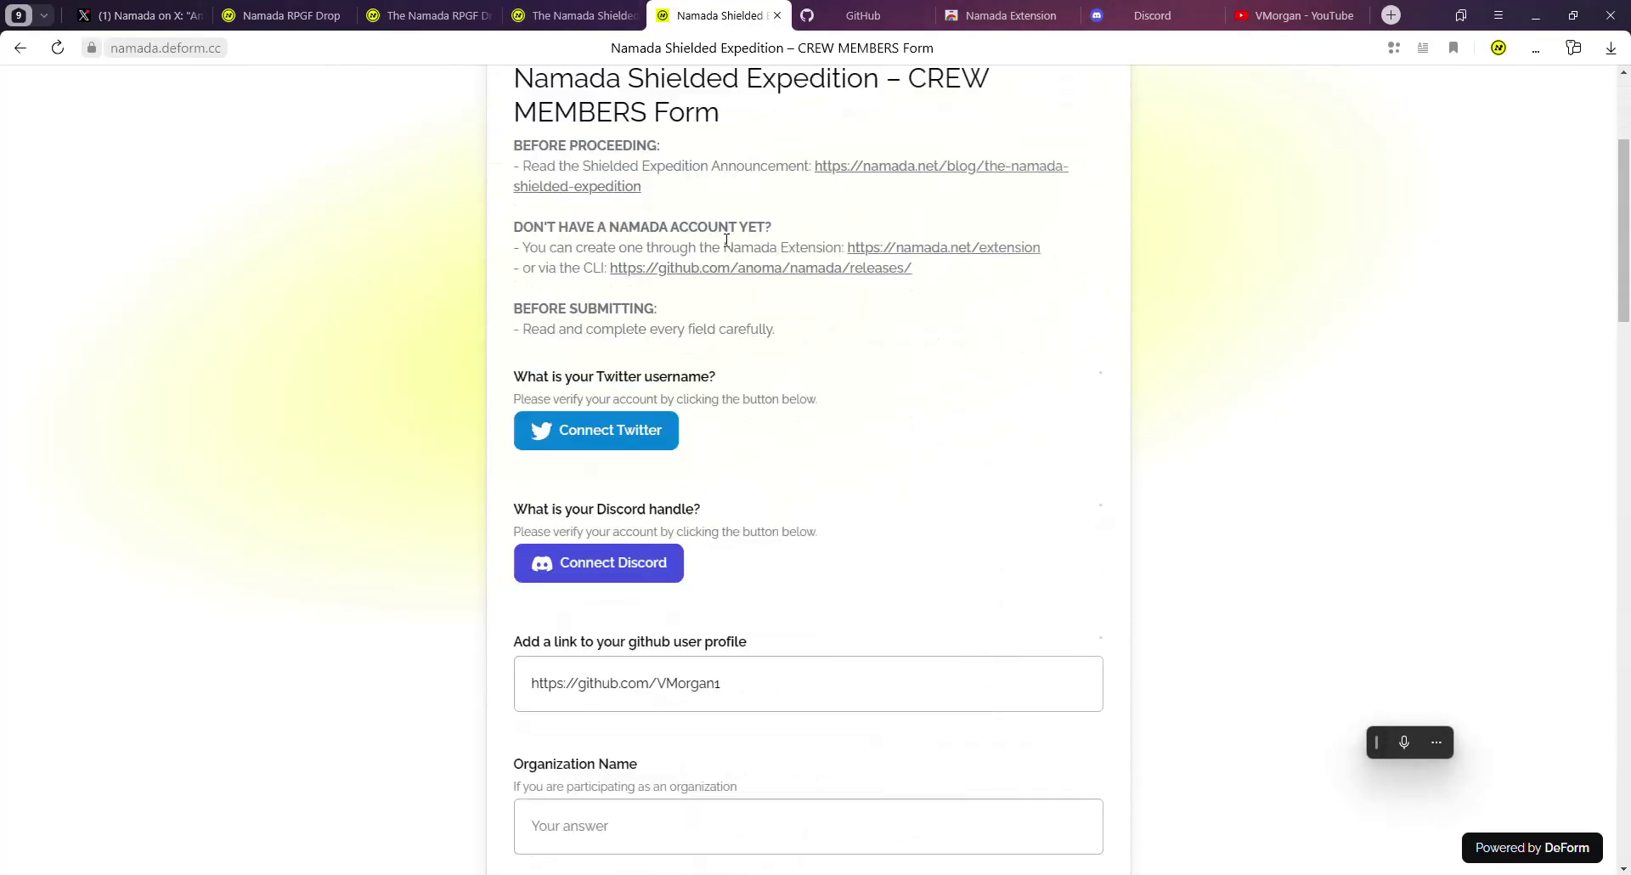
pyautogui.scroll(4, 884, 284)
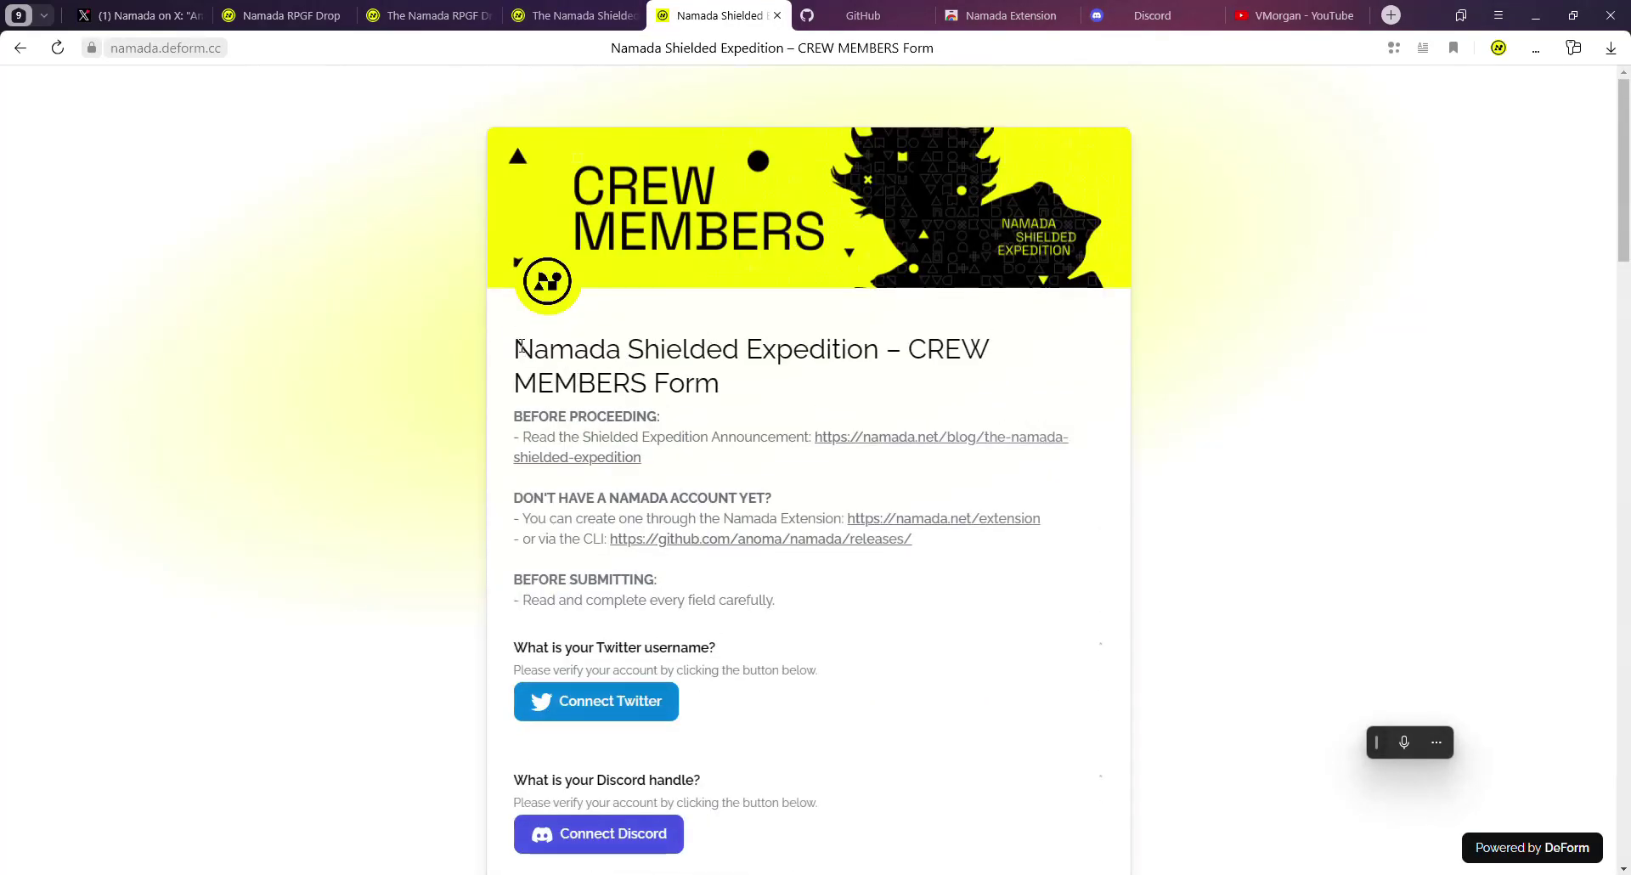
pyautogui.moveTo(506, 343); pyautogui.dragTo(751, 389)
pyautogui.rightClick(823, 376)
pyautogui.click(739, 375)
# Step: Scroll down through the Crew Members form fields
pyautogui.scroll(-2, 727, 386)
pyautogui.scroll(-4, 728, 386)
pyautogui.scroll(6, 753, 283)
pyautogui.scroll(-1, 608, 388)
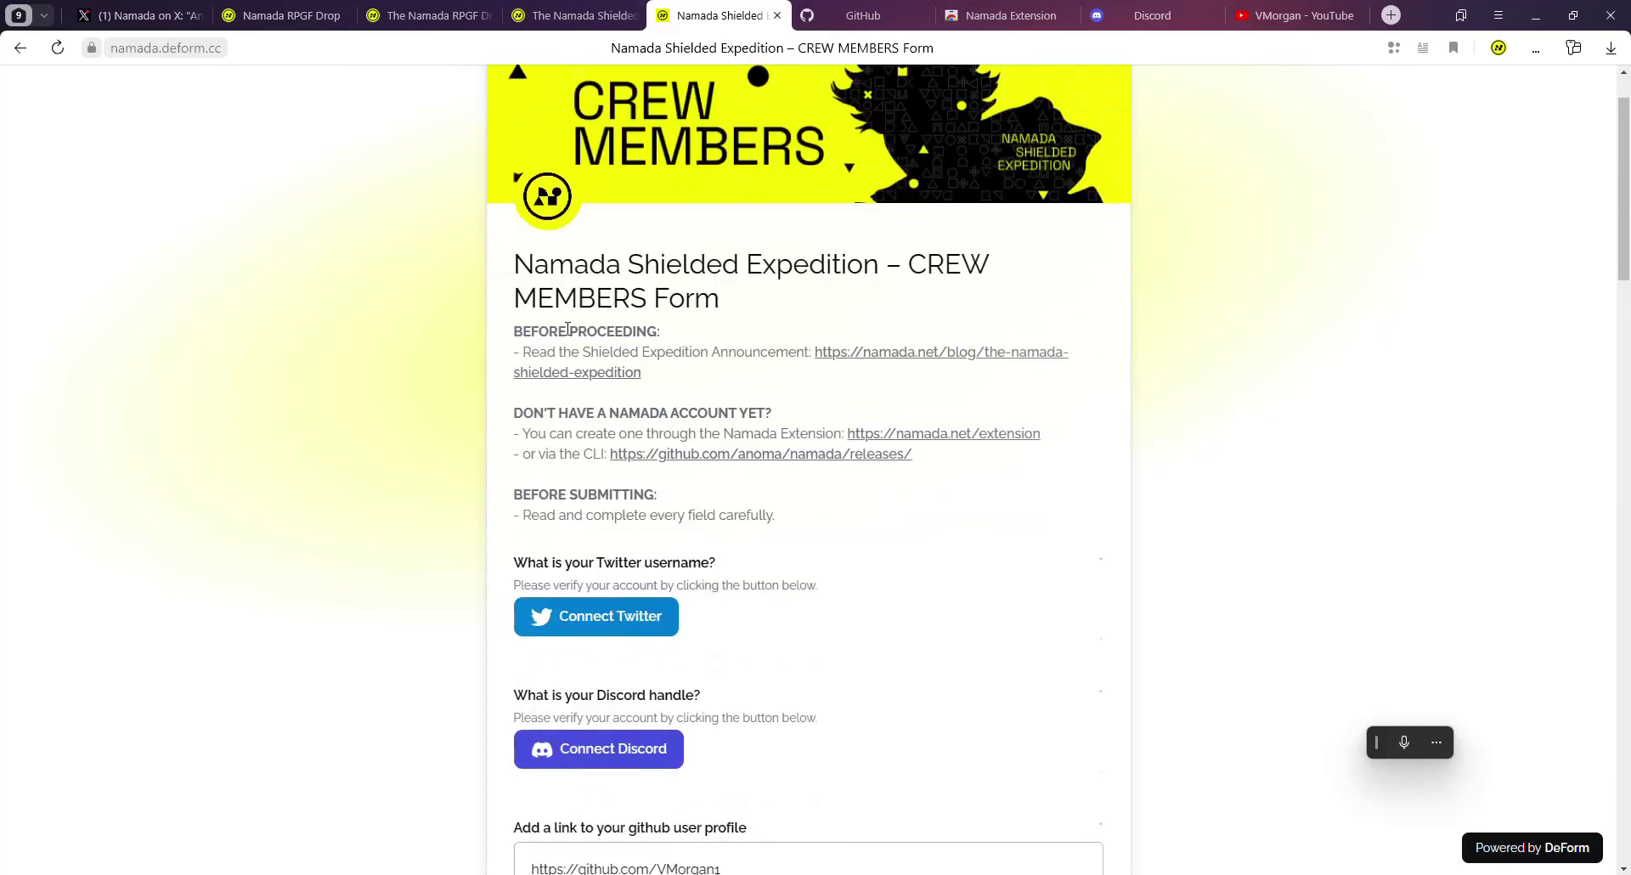
pyautogui.scroll(-2, 606, 384)
pyautogui.scroll(-3, 764, 495)
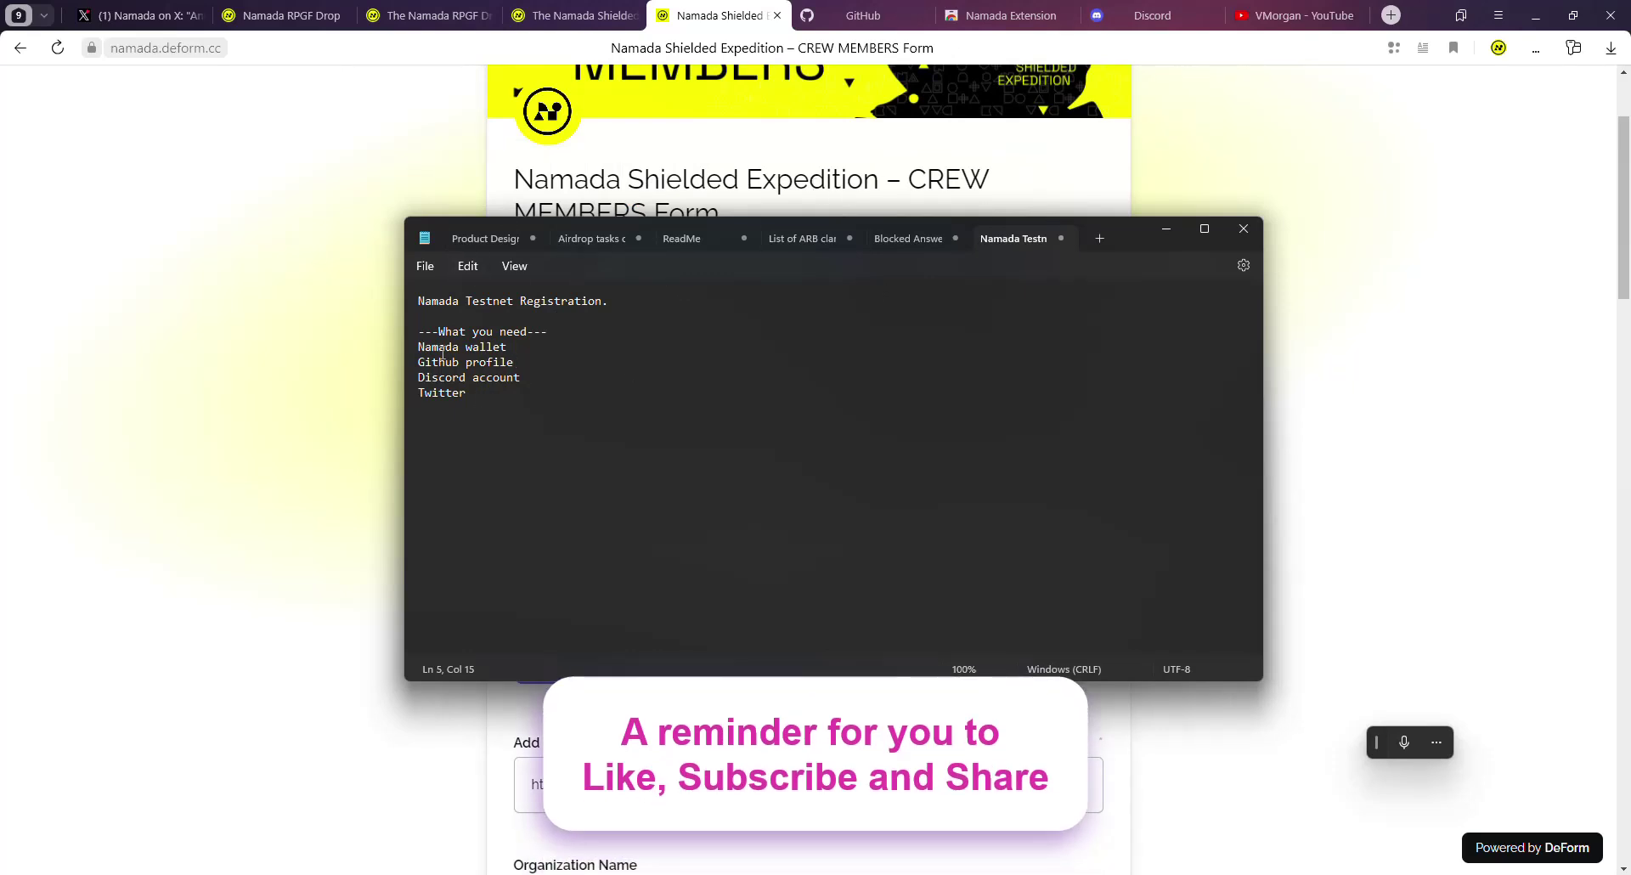
# Step: Check the wallet, Github, Discord and Twitter items in Notepad, then bring back the crew form
pyautogui.moveTo(412, 354)
pyautogui.mouseDown()
pyautogui.moveTo(557, 339)
pyautogui.moveTo(425, 363)
pyautogui.mouseUp()
pyautogui.moveTo(545, 382); pyautogui.dragTo(483, 387)
pyautogui.doubleClick(456, 394)
pyautogui.click(1288, 143)
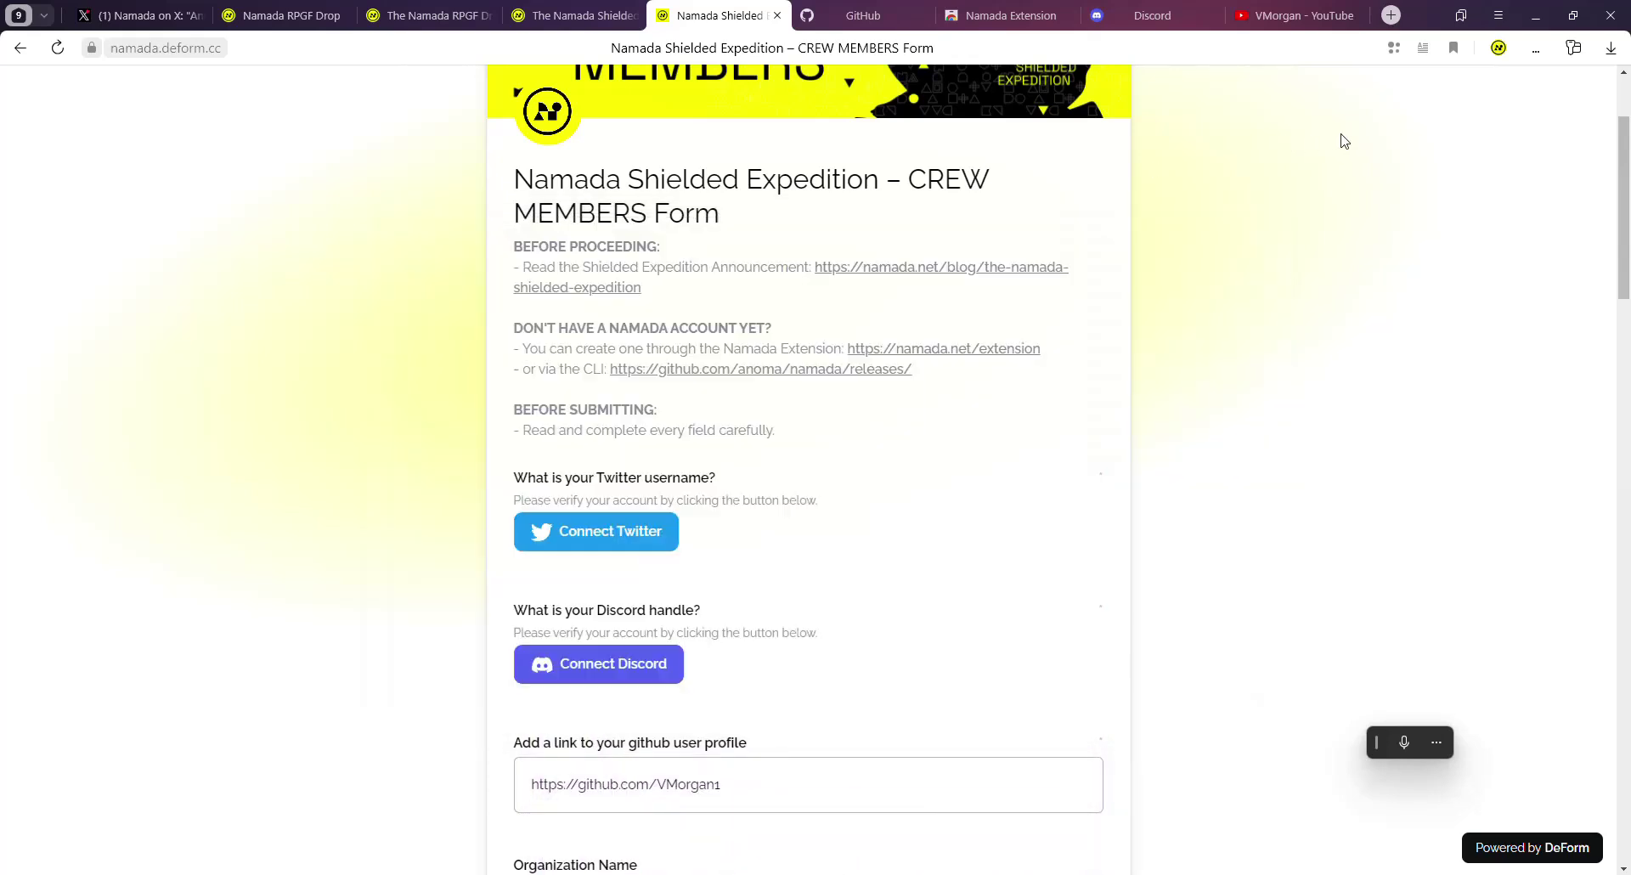
# Step: Open the GitHub account's own profile page from the avatar menu
pyautogui.click(863, 13)
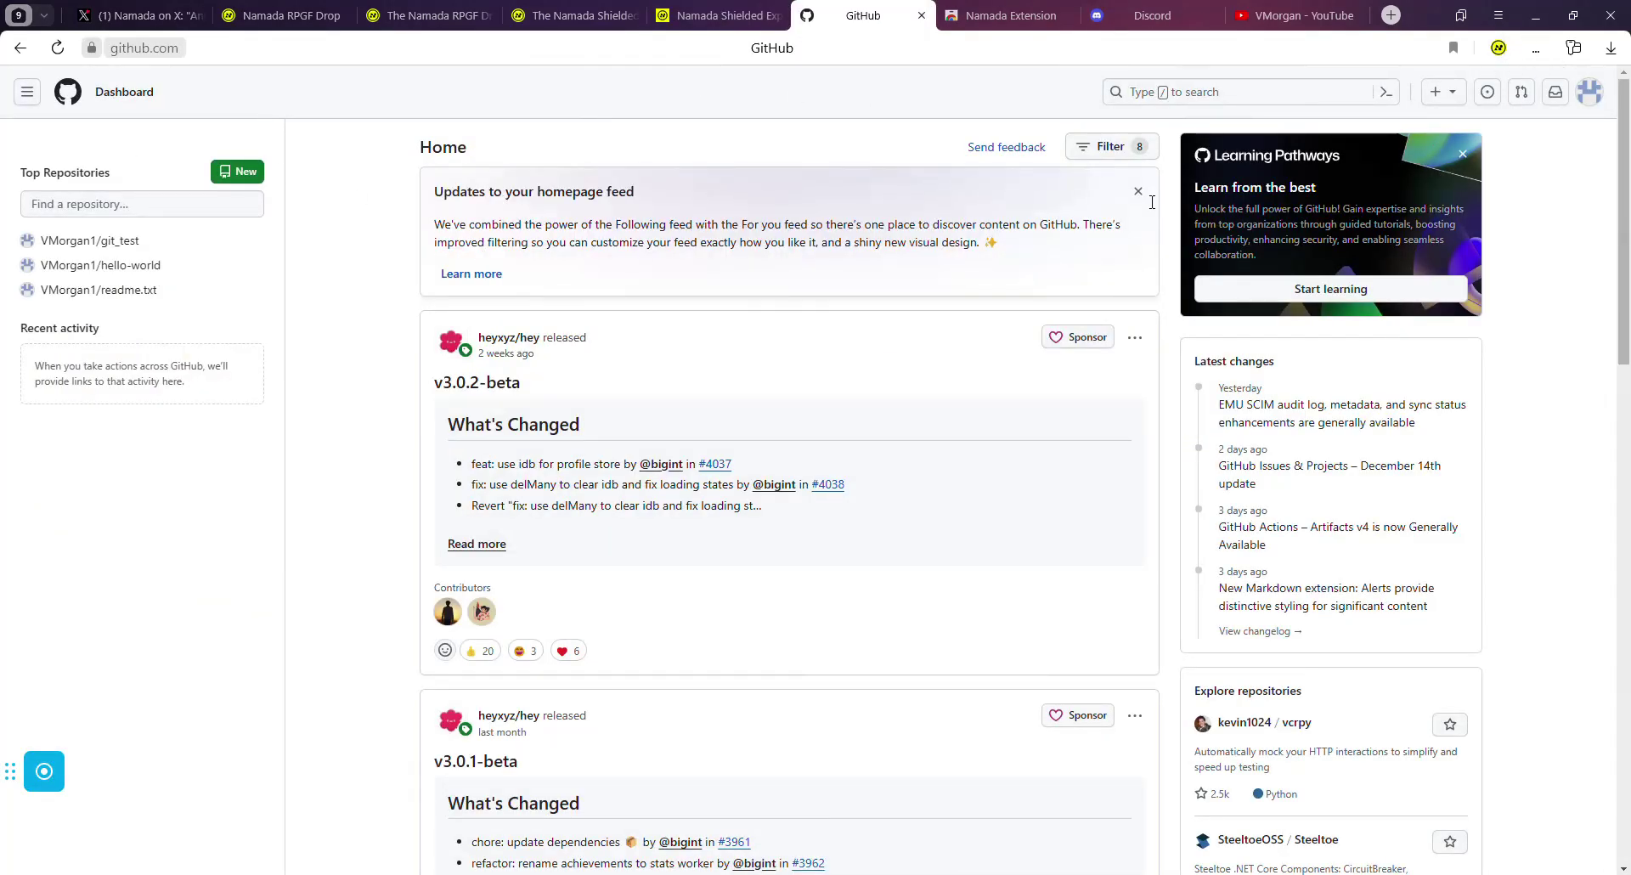
pyautogui.click(1589, 93)
pyautogui.click(1441, 175)
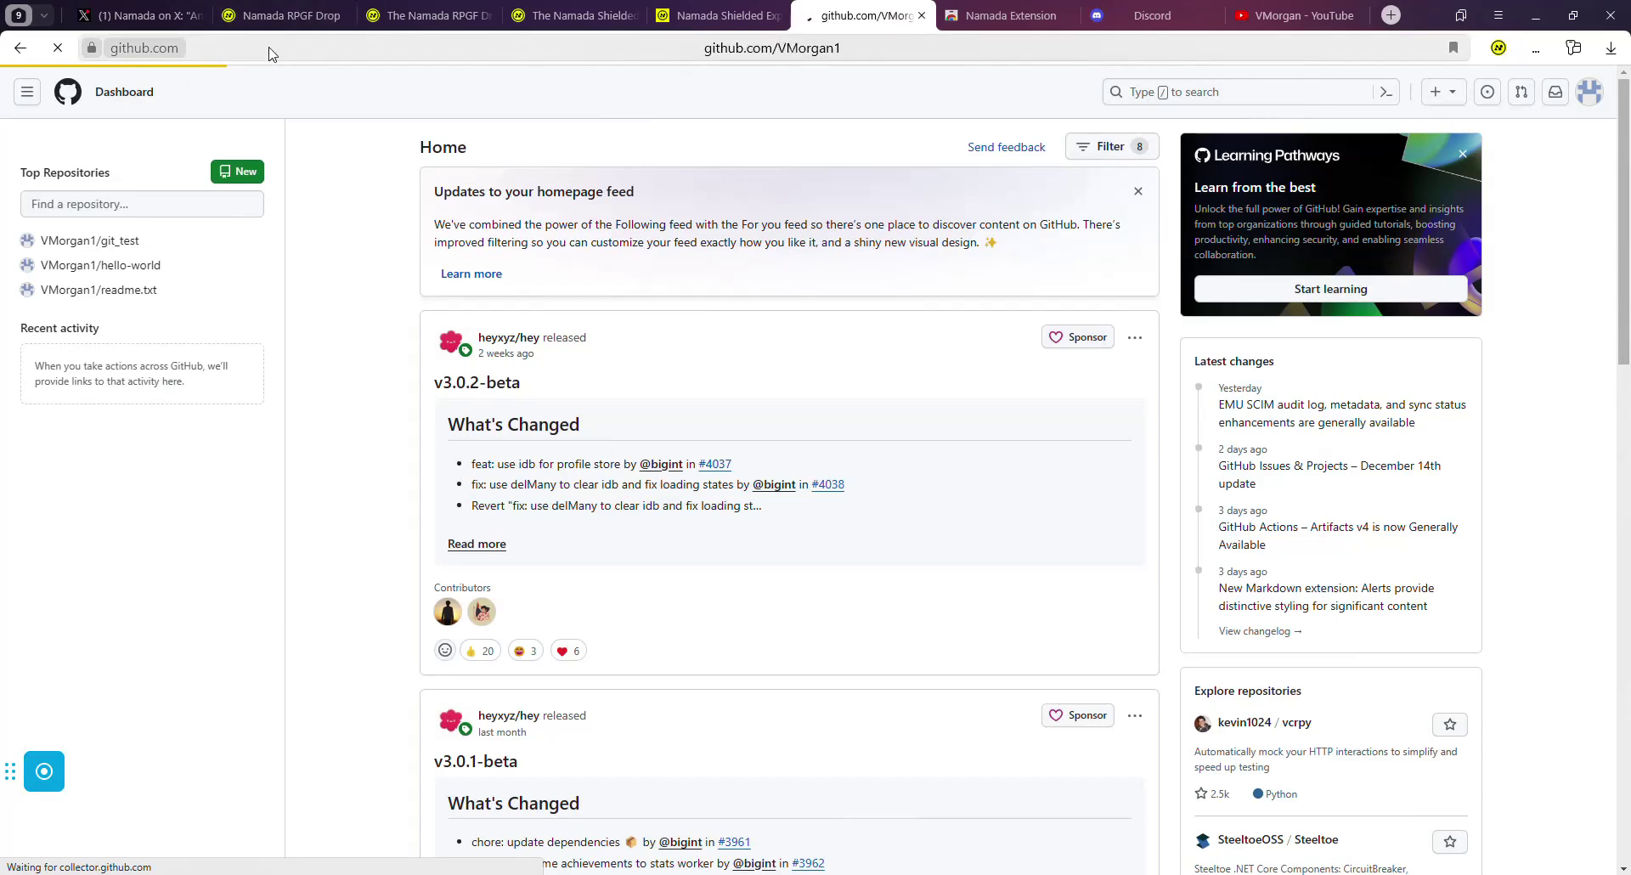
# Step: Select the profile page's address, then switch to the Namada Extension Web Store listing
pyautogui.click(750, 51)
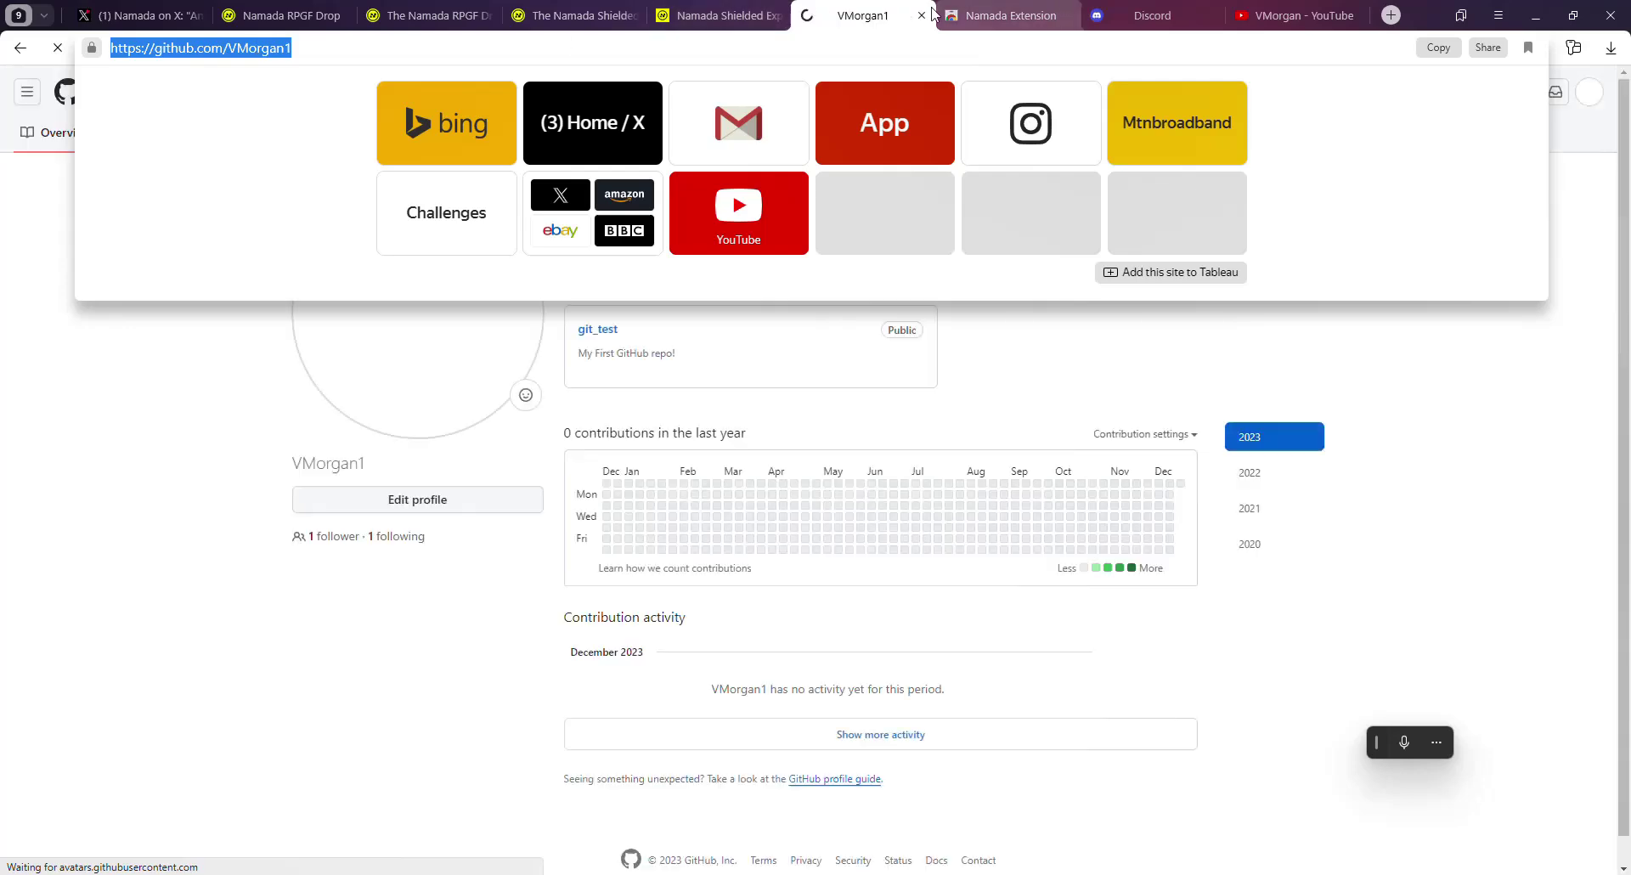
pyautogui.click(710, 7)
pyautogui.click(1007, 16)
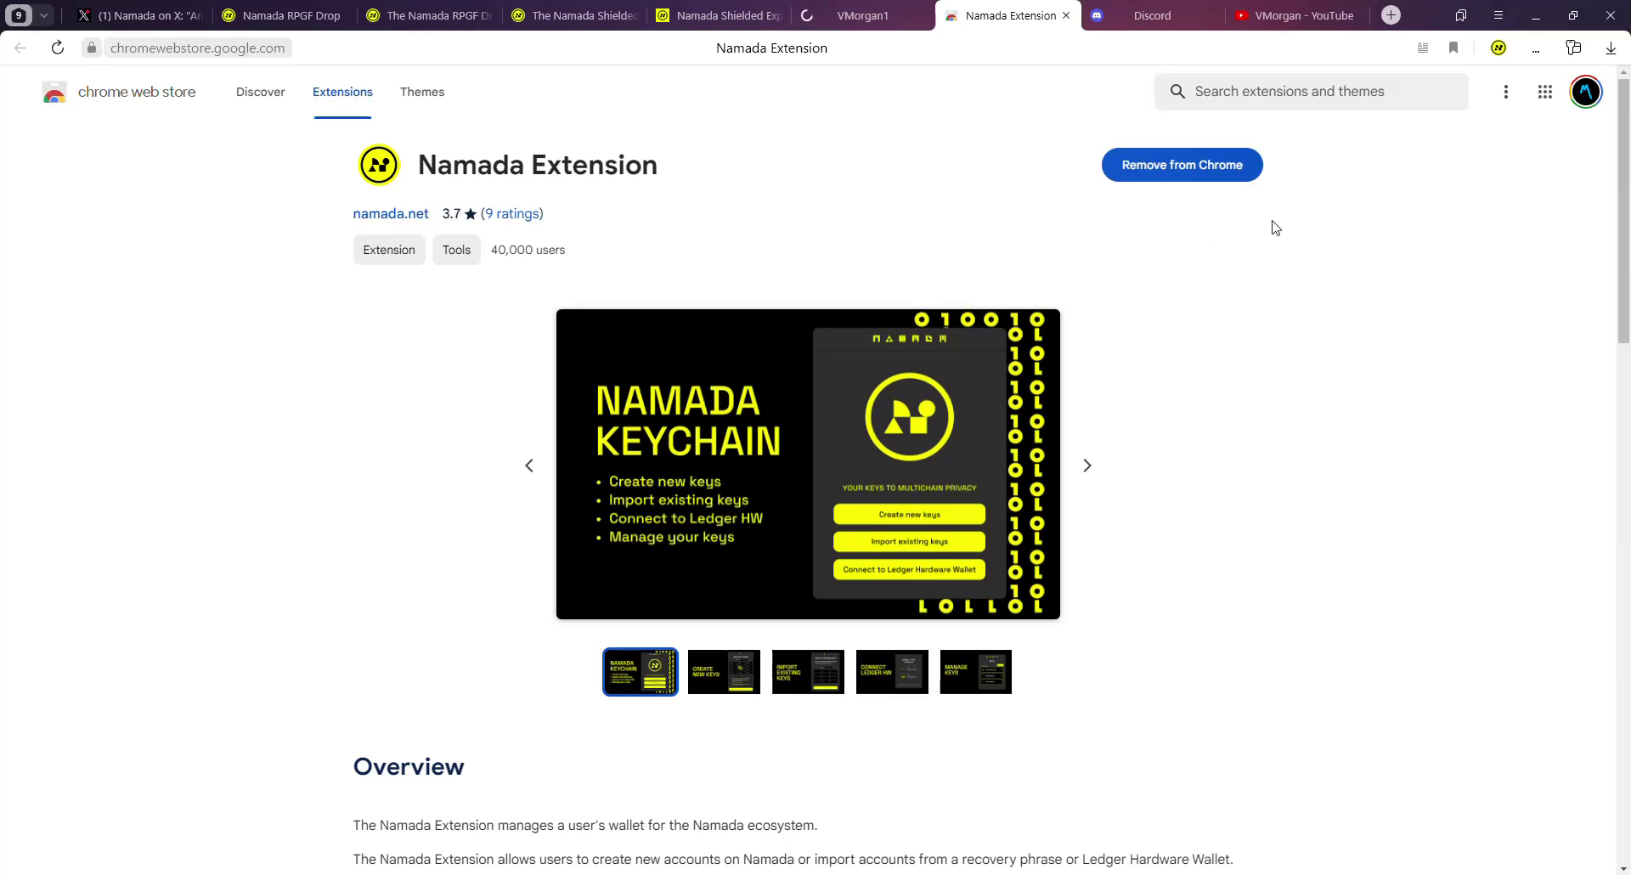
# Step: Launch the Namada Extension's initial set-up from its toolbar panel
pyautogui.scroll(-1, 1283, 336)
pyautogui.scroll(1, 1376, 365)
pyautogui.click(1498, 46)
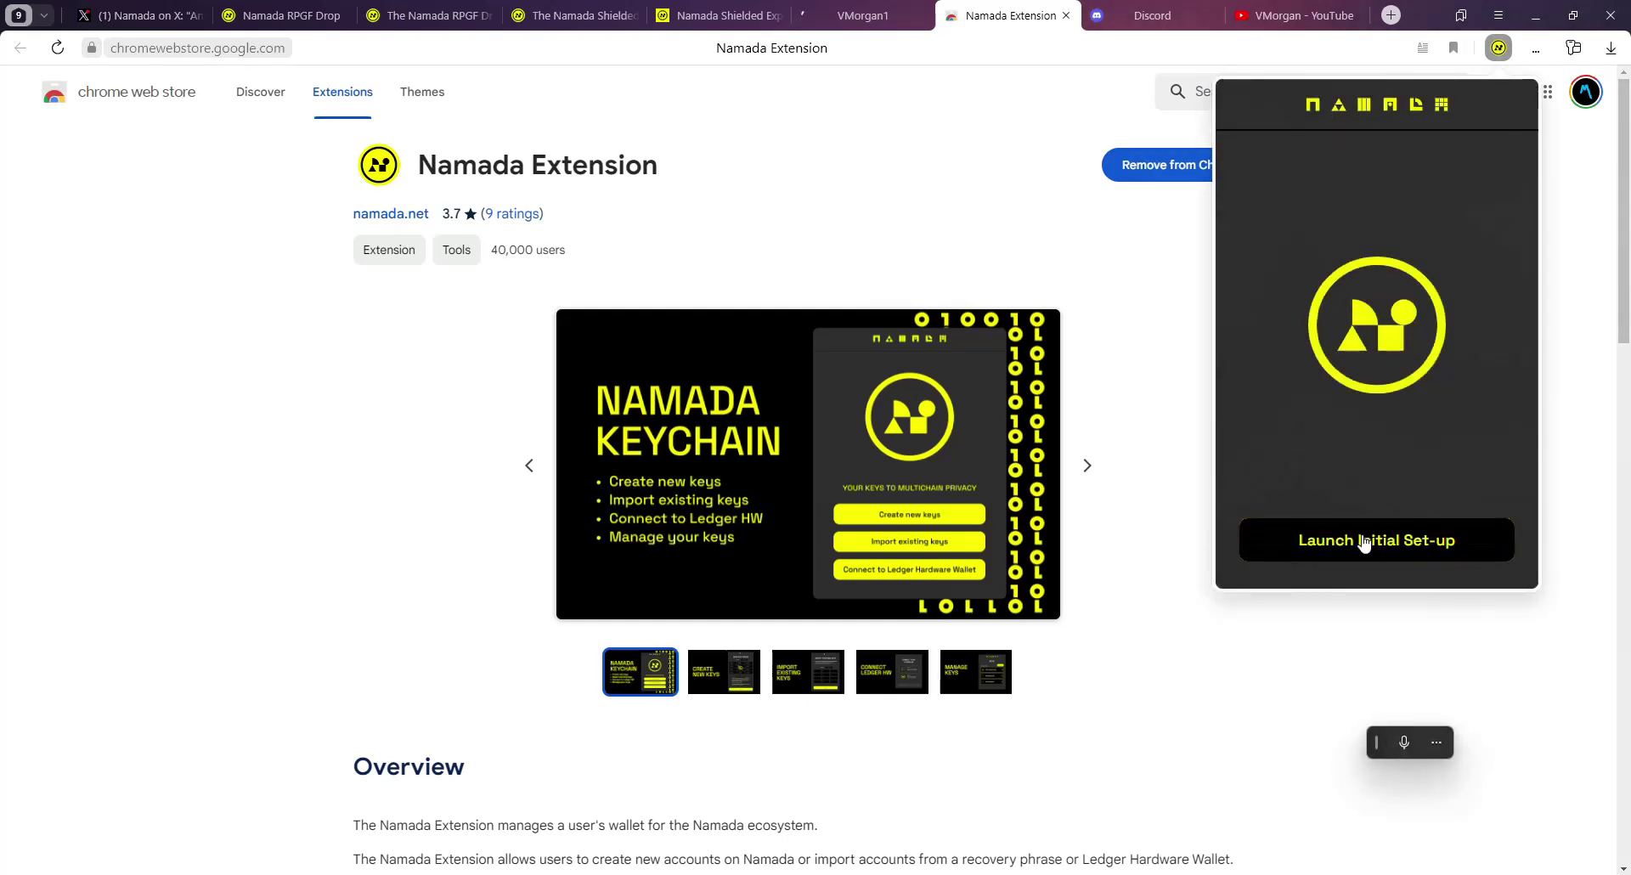
pyautogui.click(1369, 537)
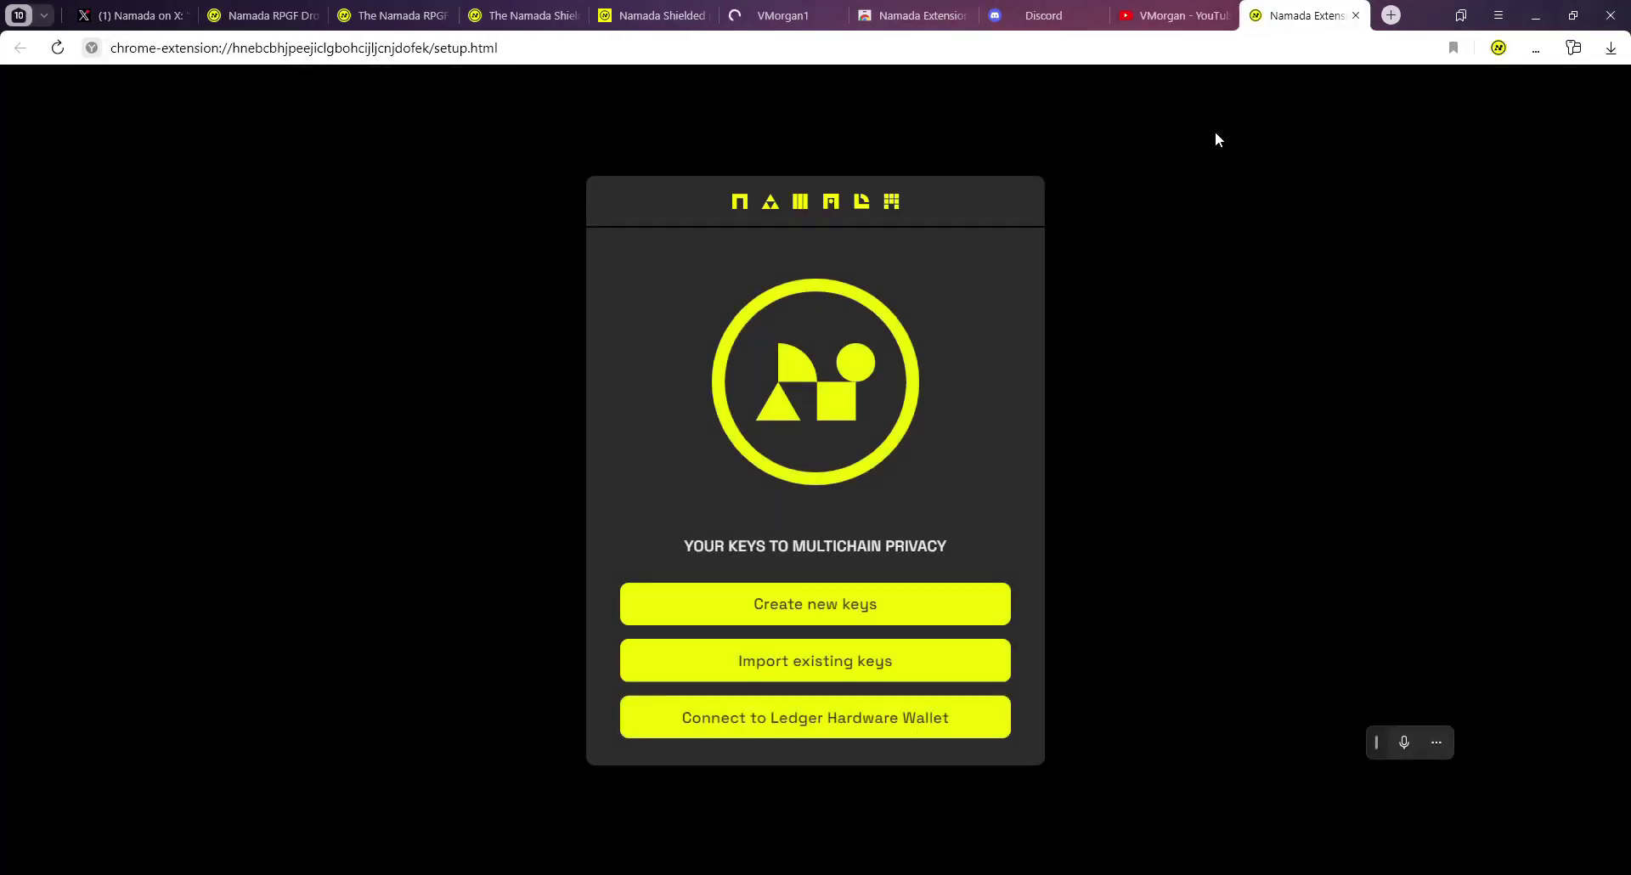
# Step: Create new keys, reveal the 12-word seed phrase and copy it into notes
pyautogui.click(863, 610)
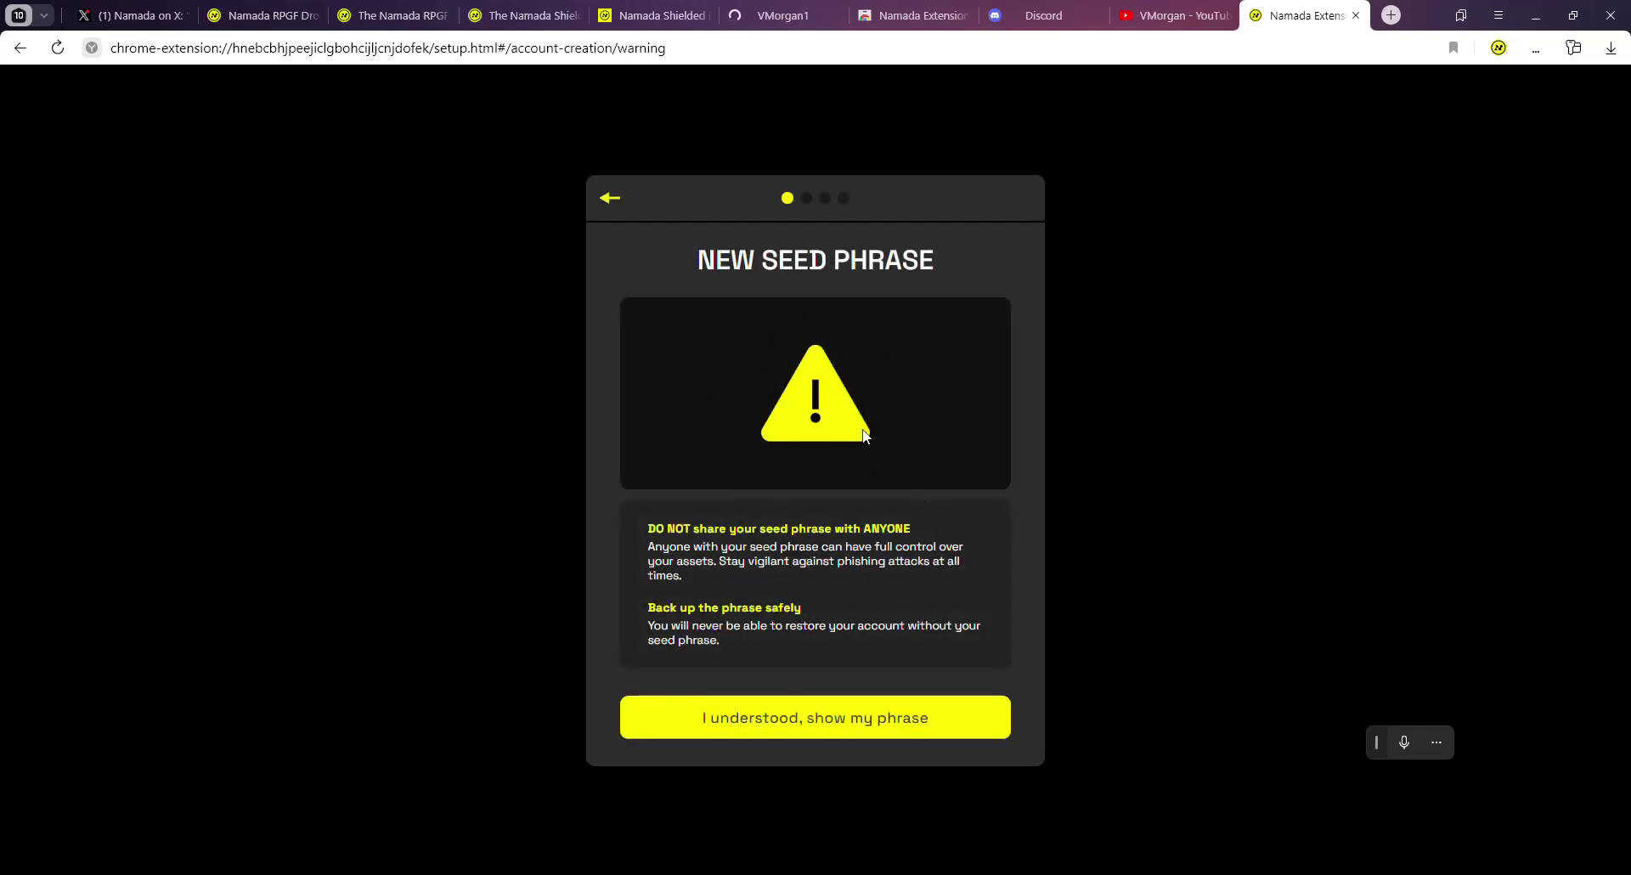
pyautogui.click(919, 717)
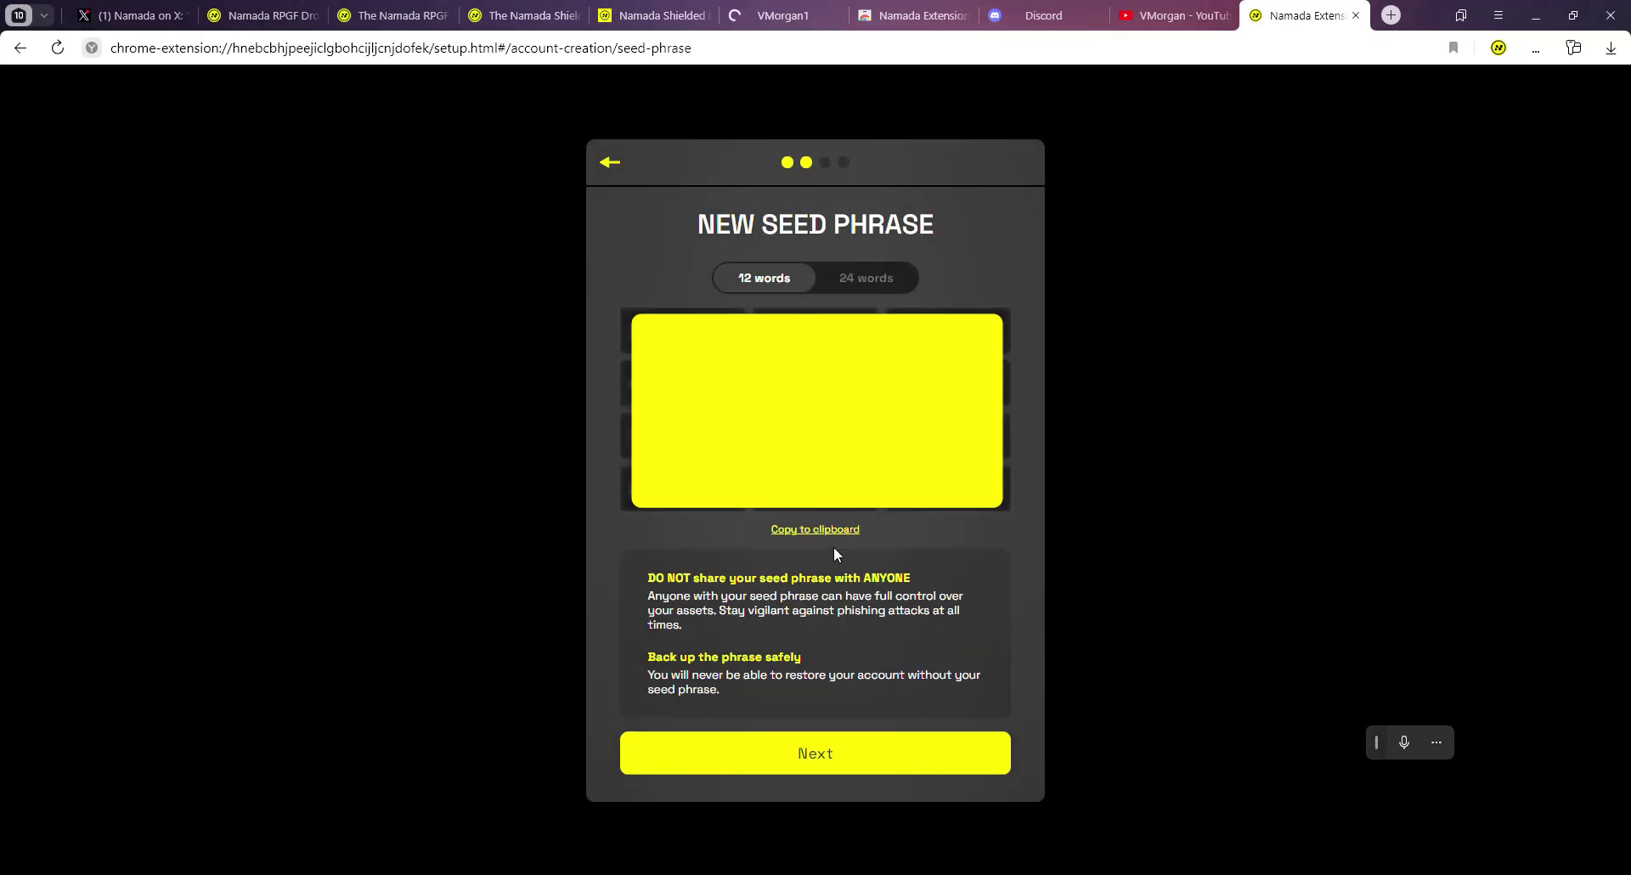
pyautogui.click(828, 530)
pyautogui.click(1038, 868)
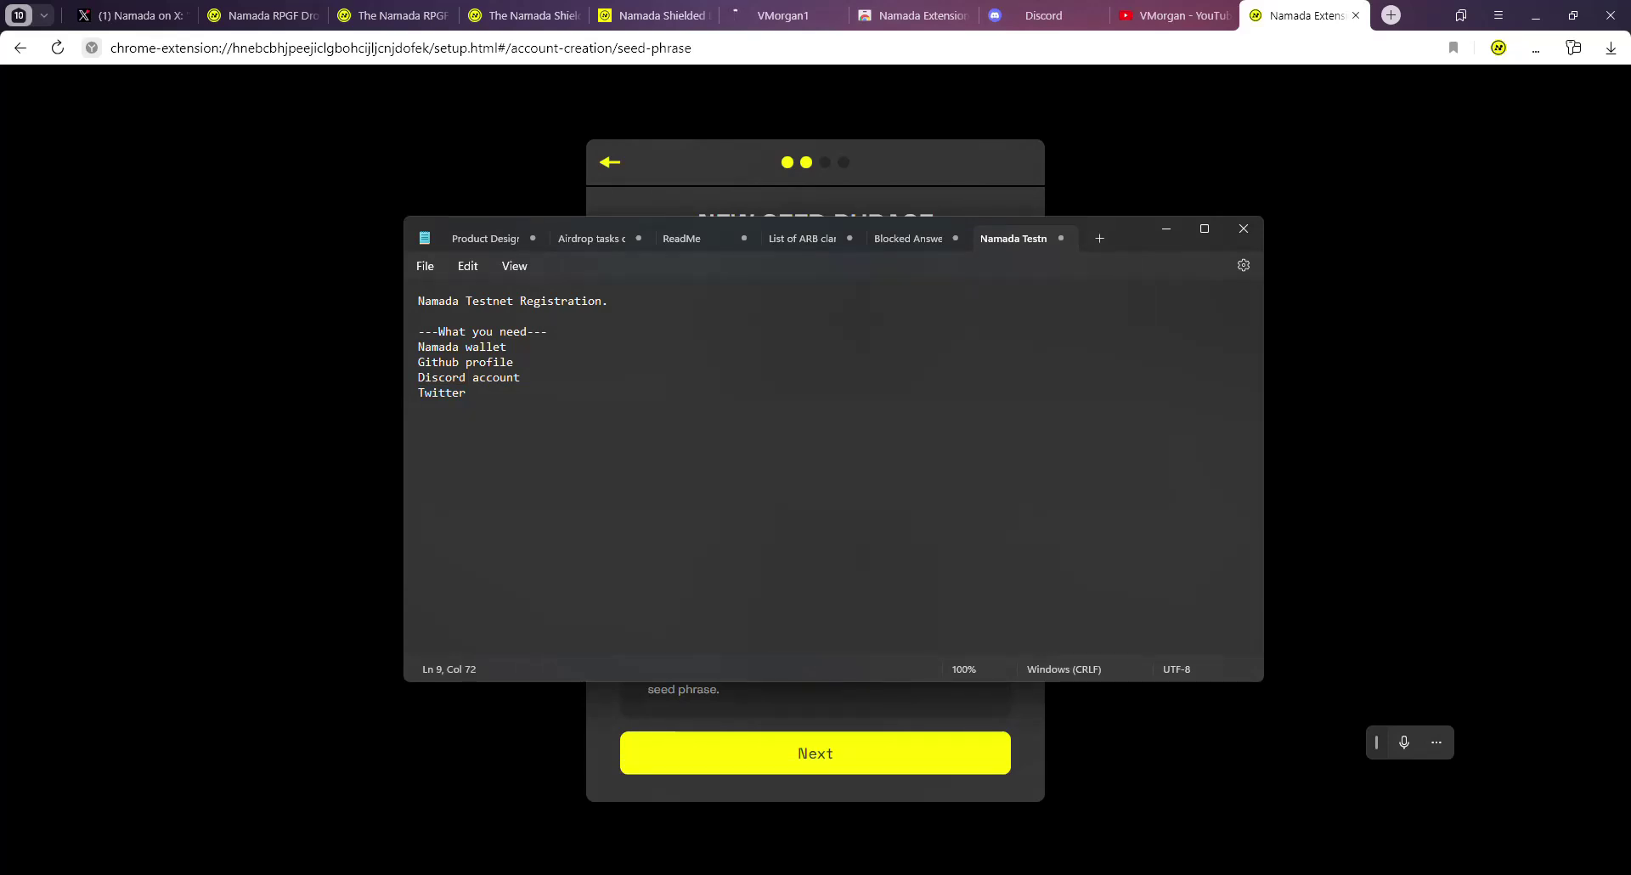
pyautogui.click(1033, 159)
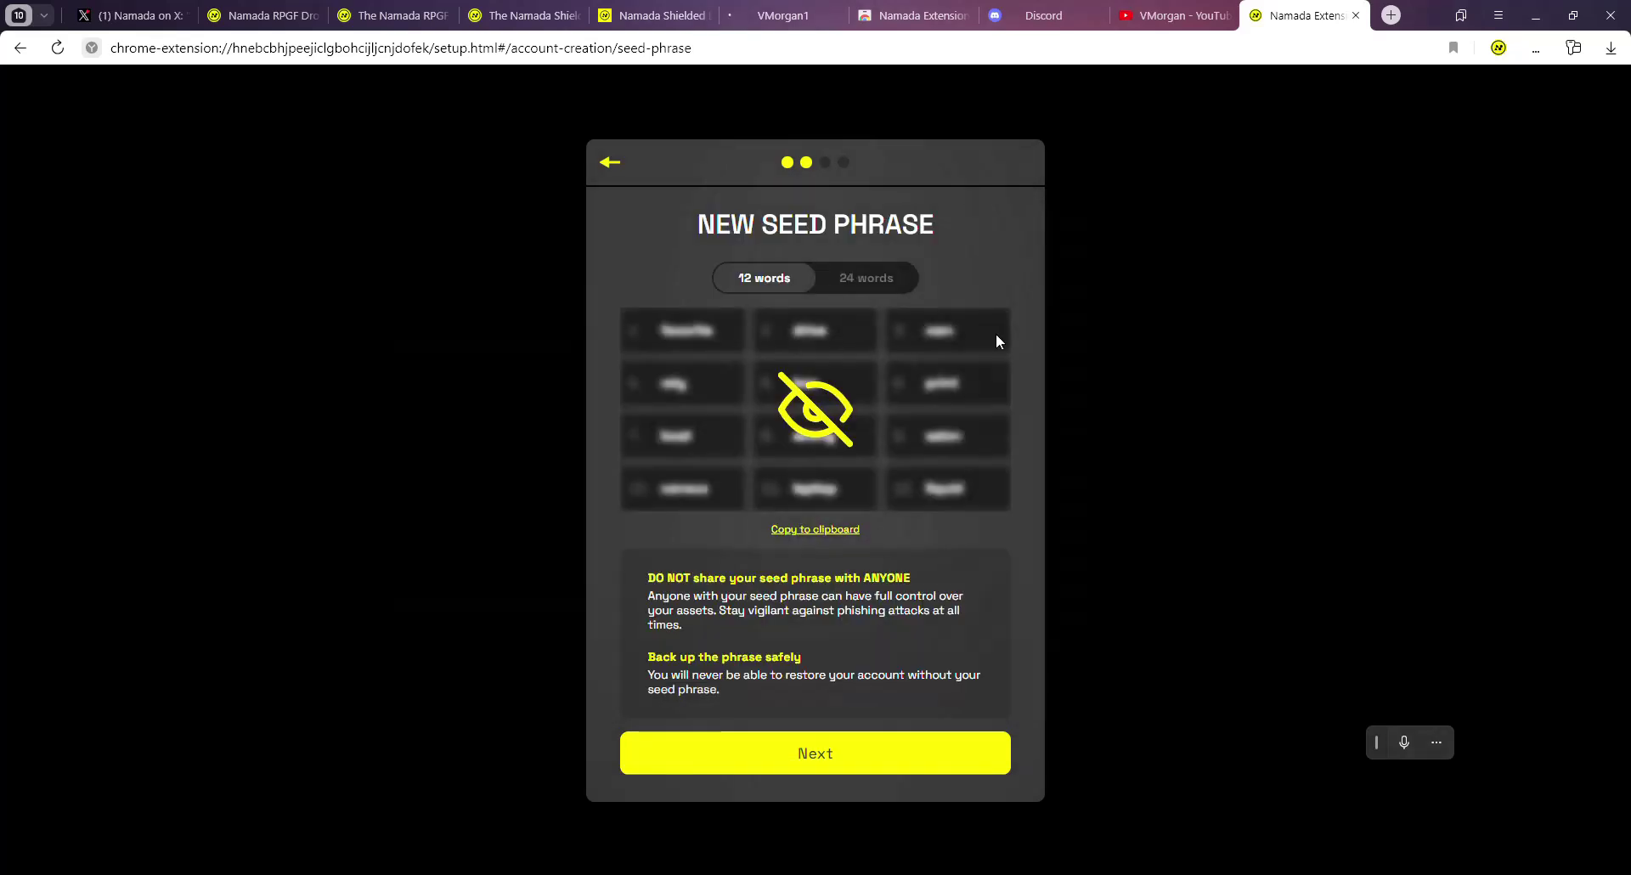
# Step: Verify the seed words and set account name 'Namada Expedition' with an extension password
pyautogui.click(845, 758)
pyautogui.click(743, 360)
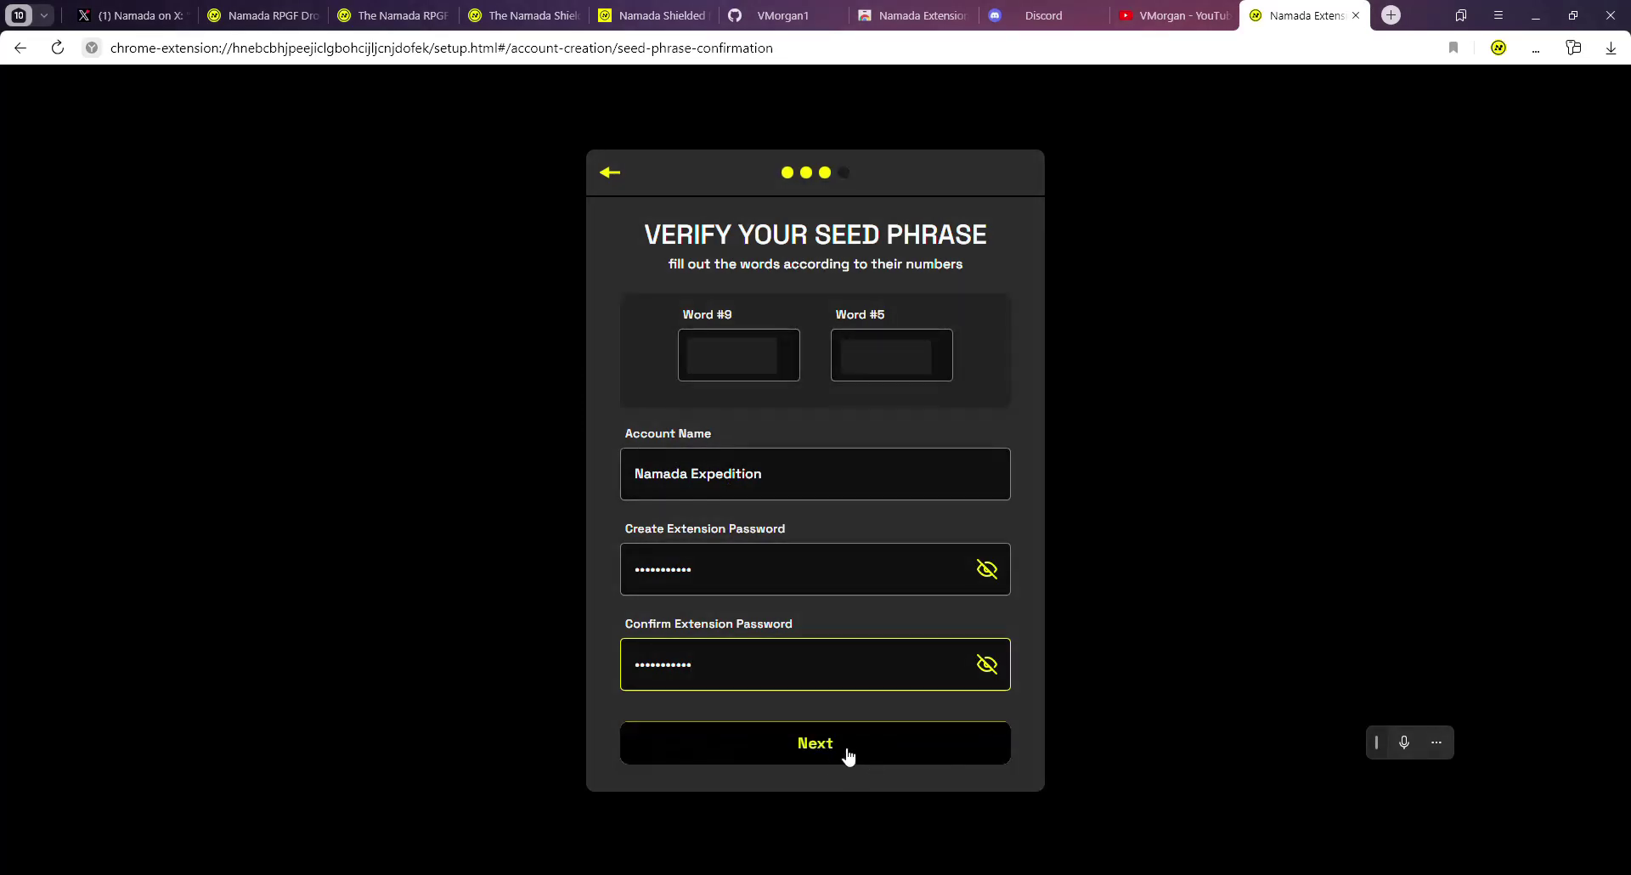
pyautogui.click(849, 750)
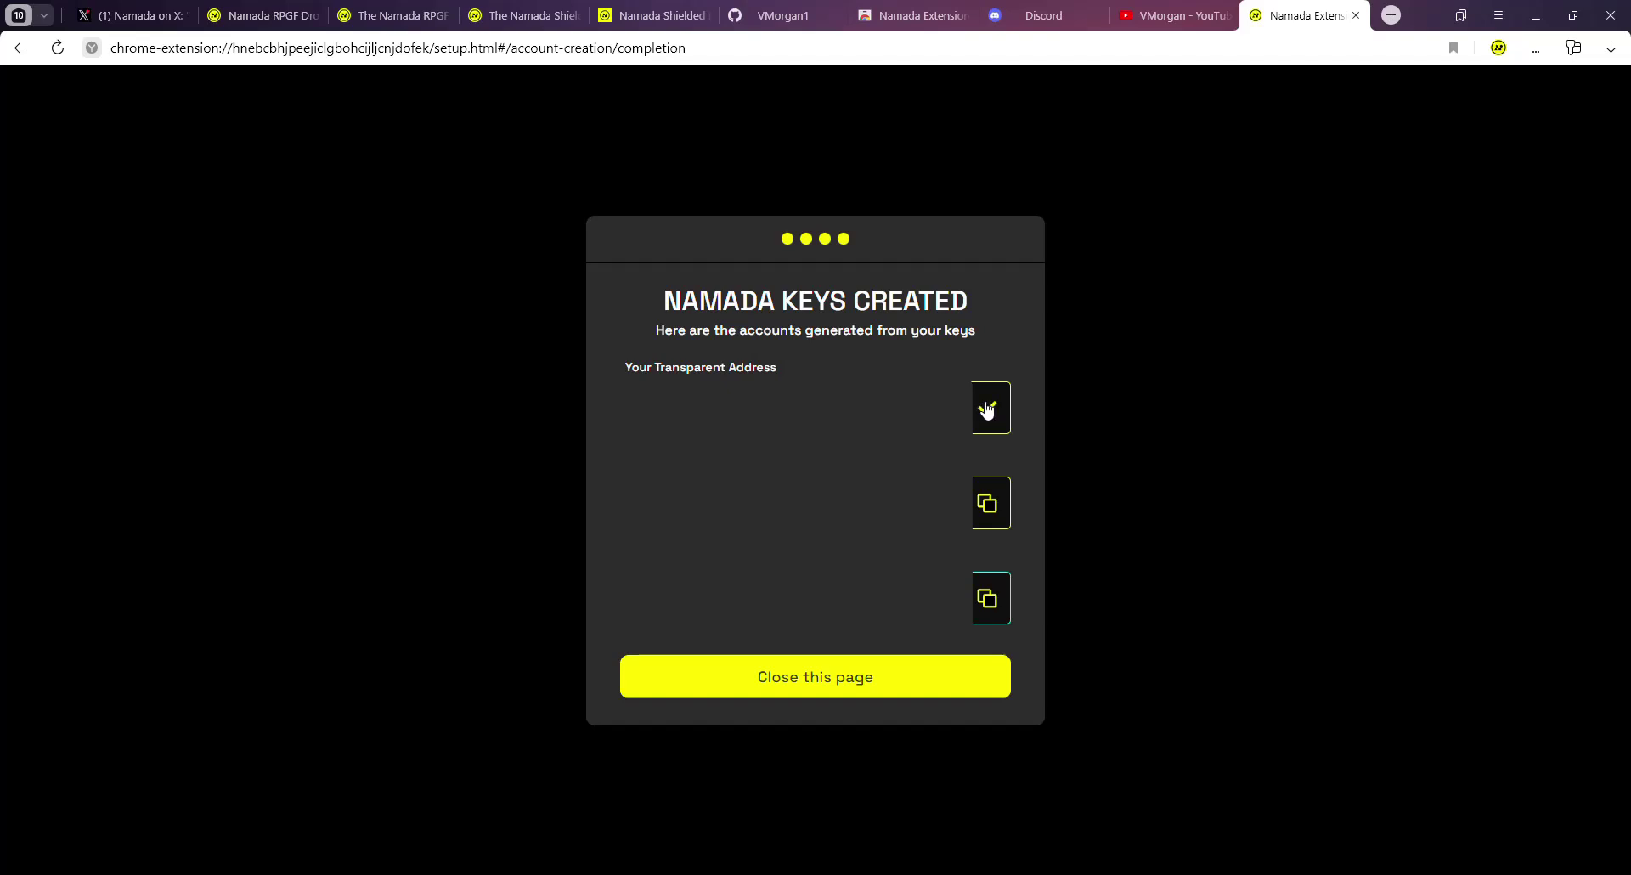
# Step: Close the set-up page and check Namada Expedition is the default key from the crew form
pyautogui.click(817, 676)
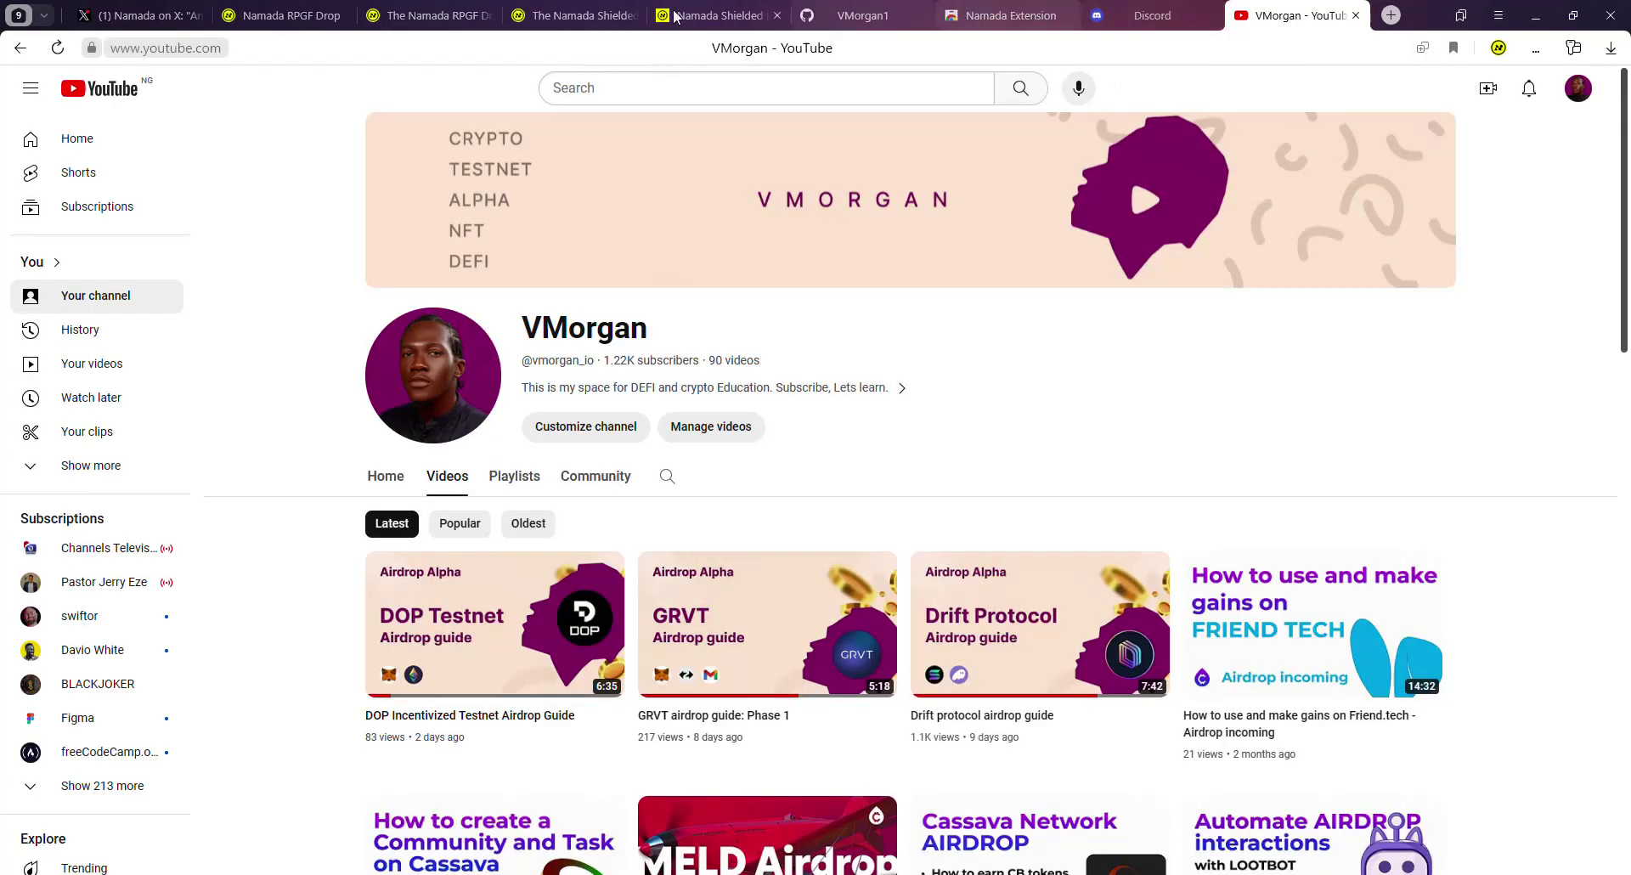
pyautogui.click(717, 15)
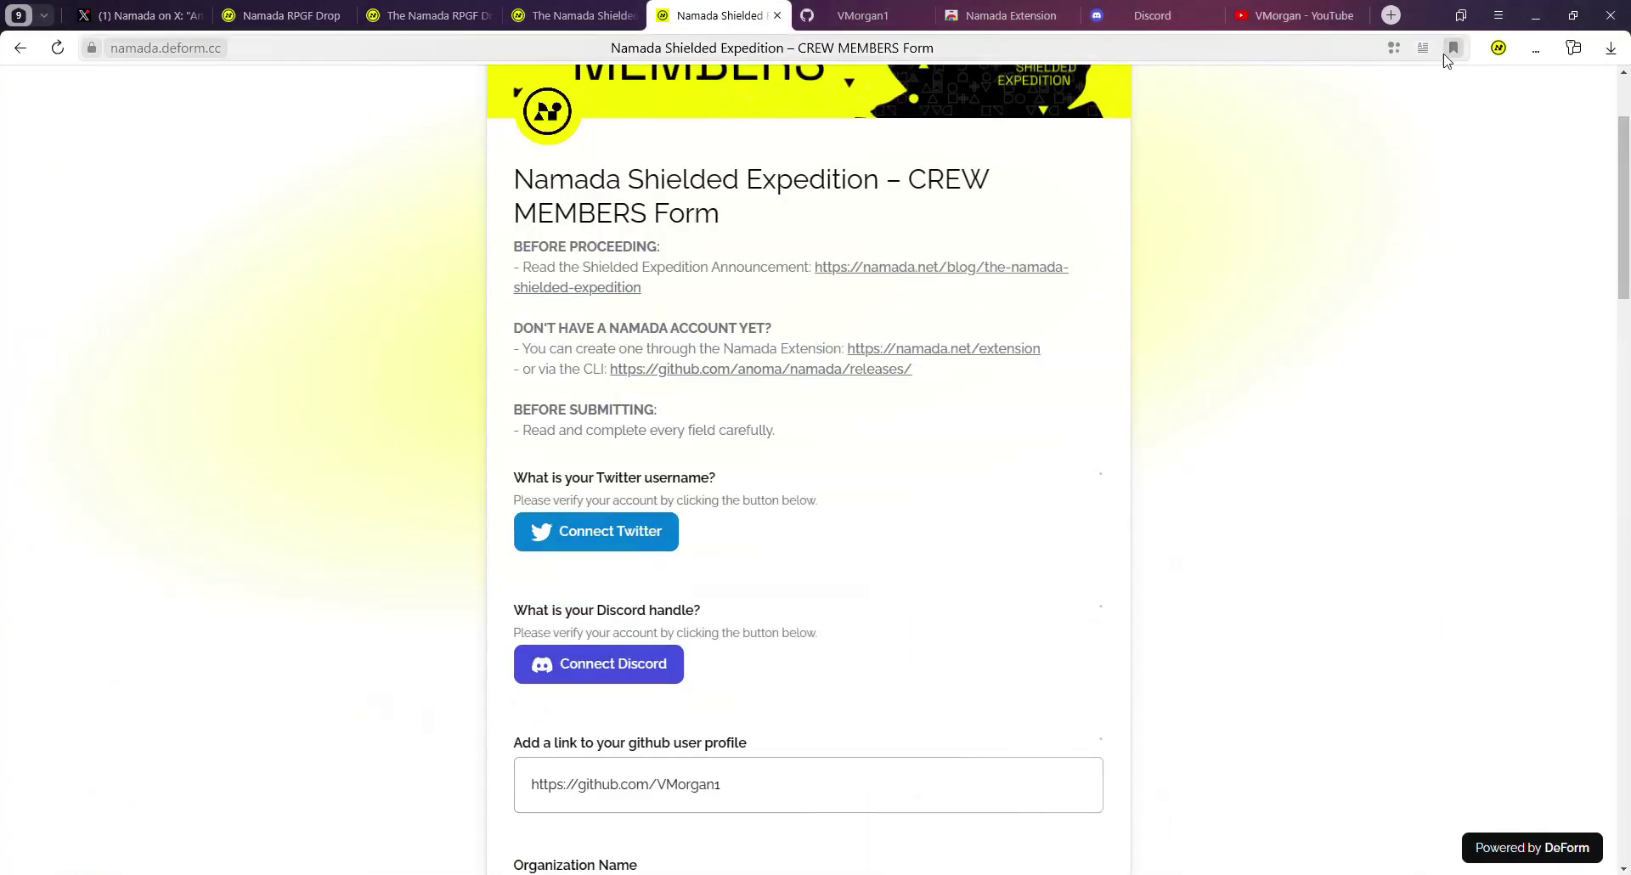
pyautogui.click(1498, 48)
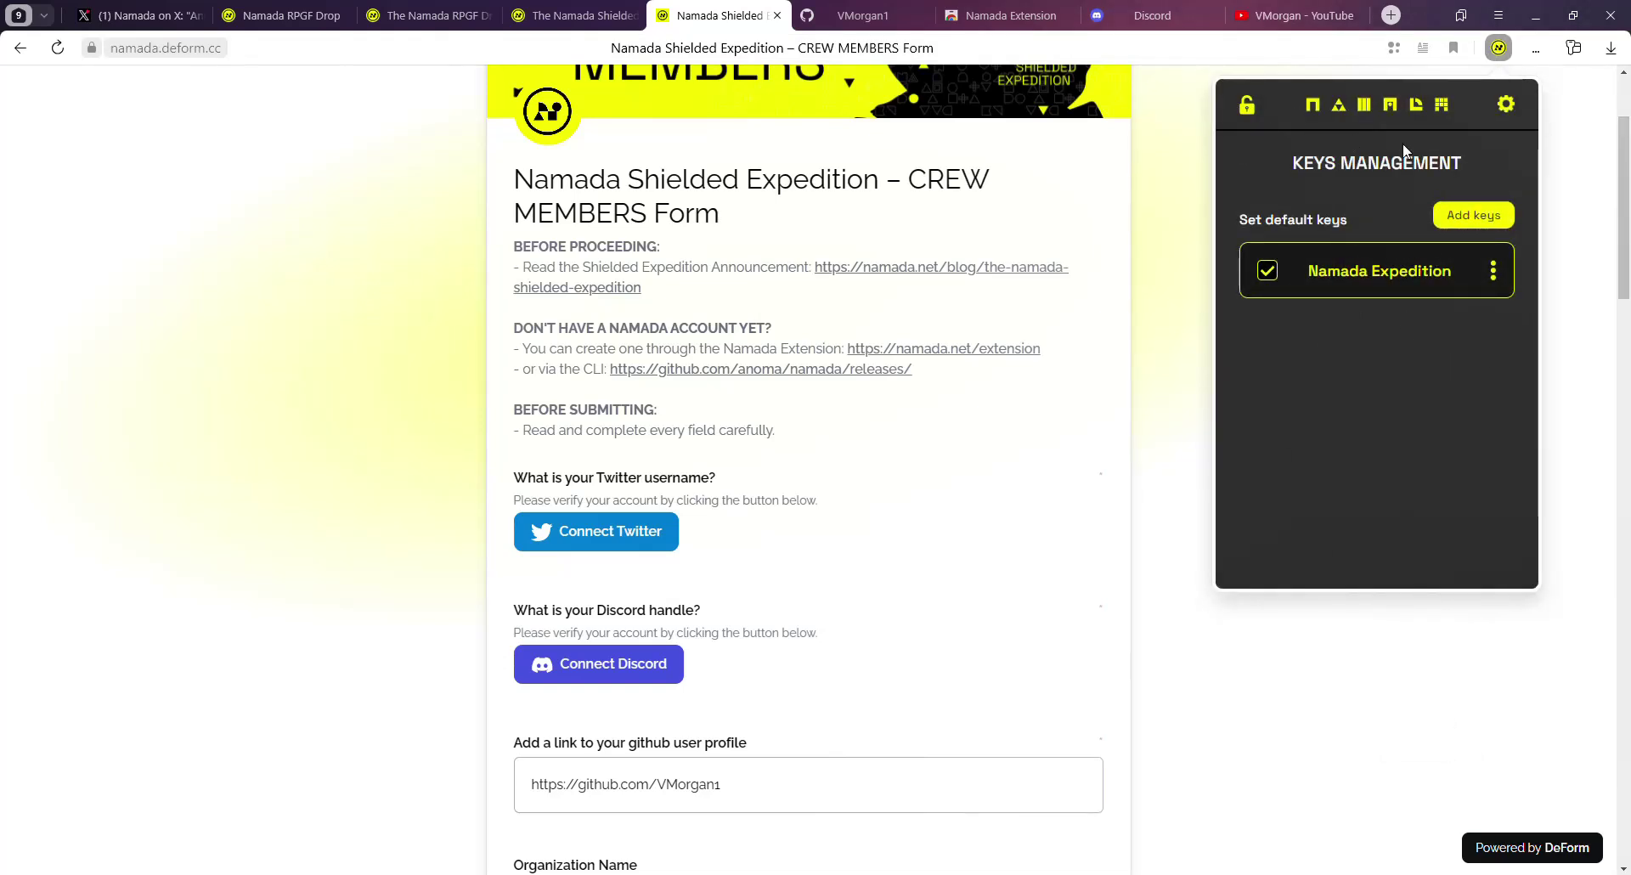
pyautogui.click(1505, 105)
pyautogui.click(1318, 382)
# Step: Close the extension panel and compare the Discord and GitHub profile tabs against the form
pyautogui.scroll(-6, 1085, 499)
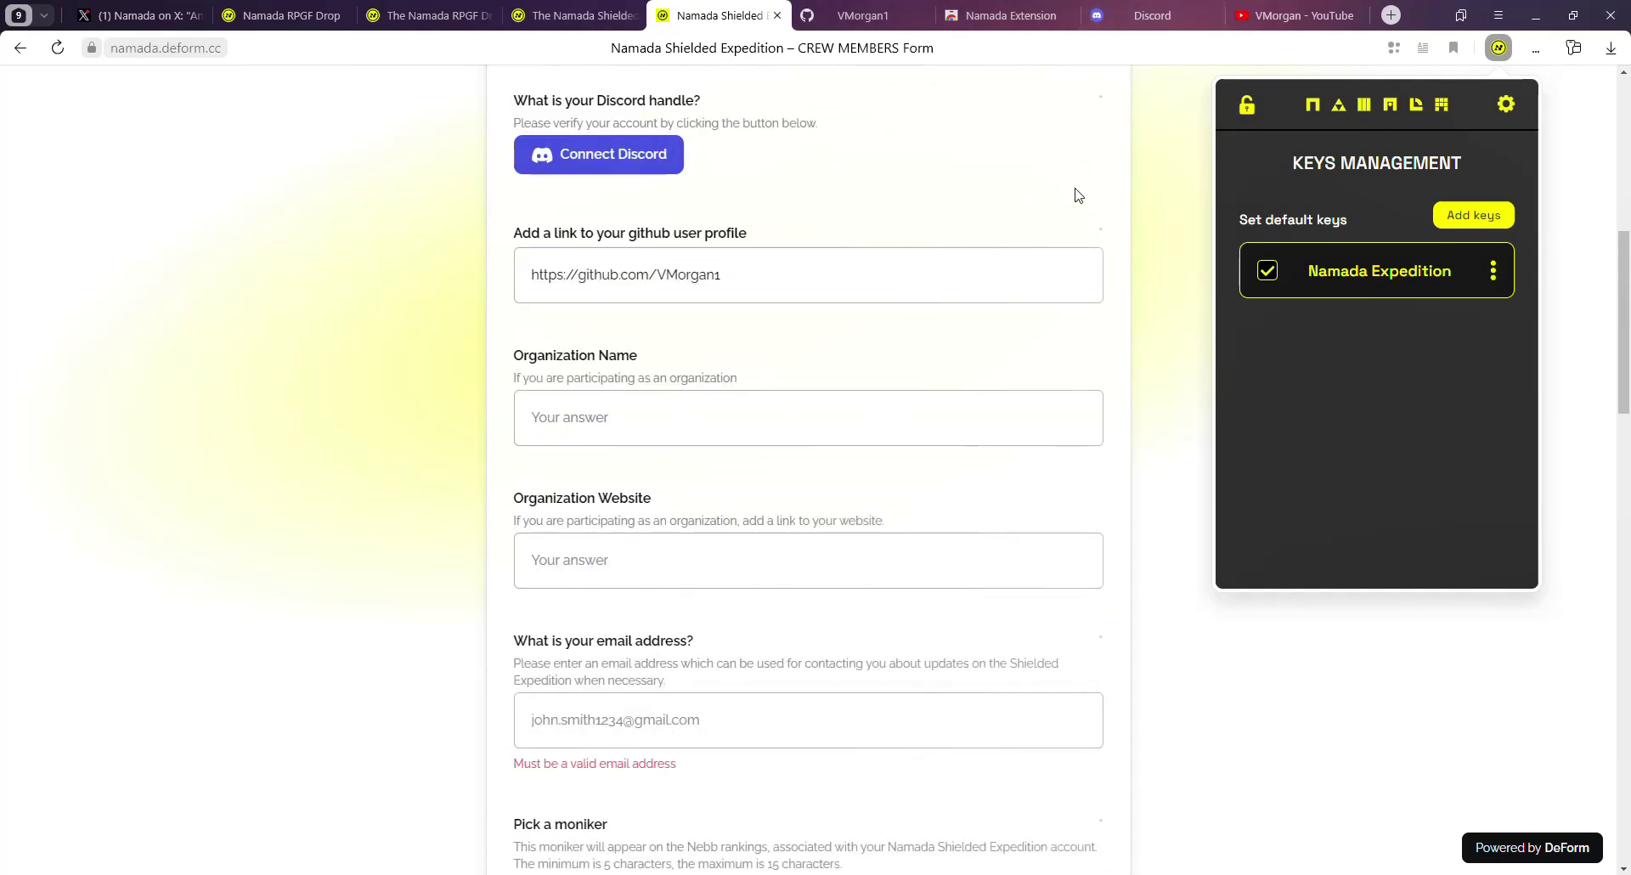
pyautogui.click(1091, 193)
pyautogui.click(1120, 25)
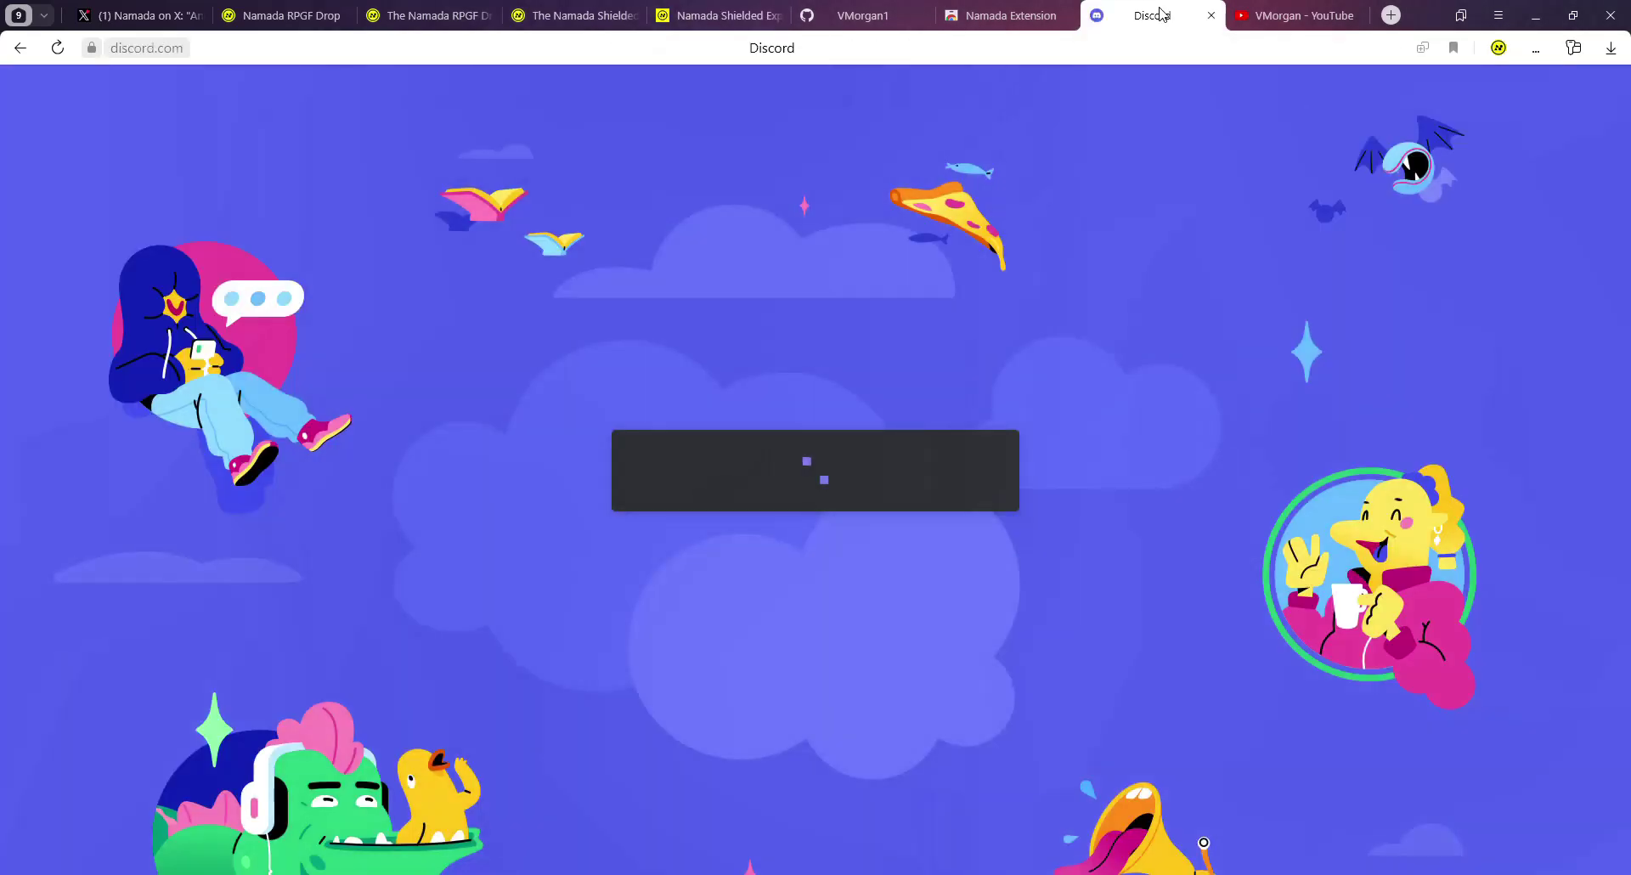
pyautogui.click(730, 15)
pyautogui.click(1138, 15)
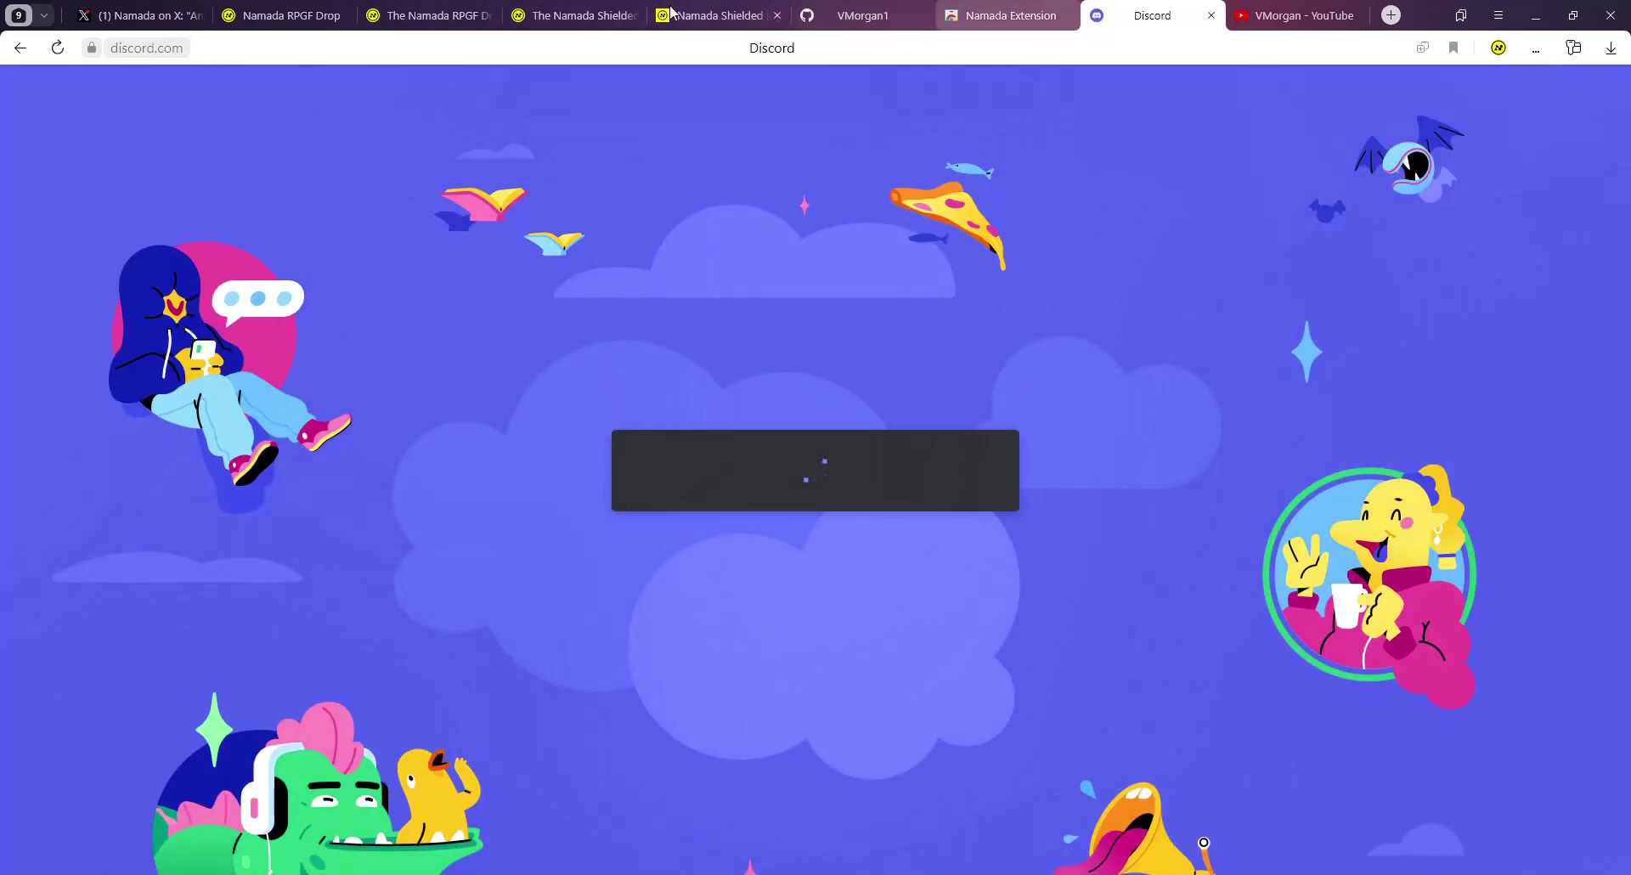
pyautogui.click(858, 15)
pyautogui.click(722, 15)
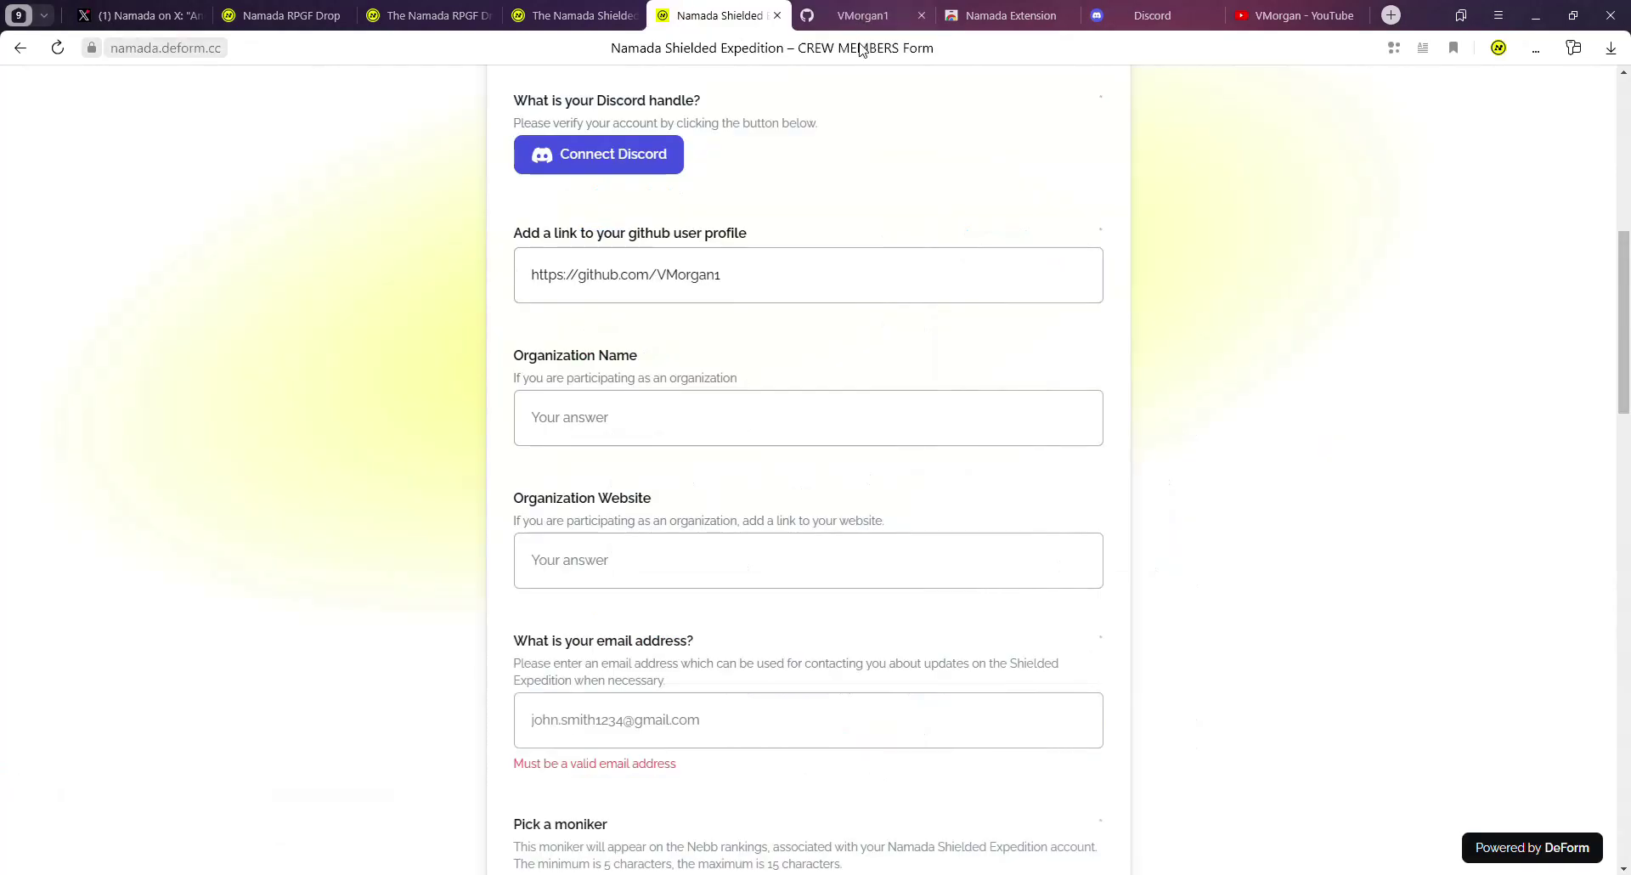
# Step: Focus the Organization Name field and scroll down toward the email address question
pyautogui.scroll(4, 667, 411)
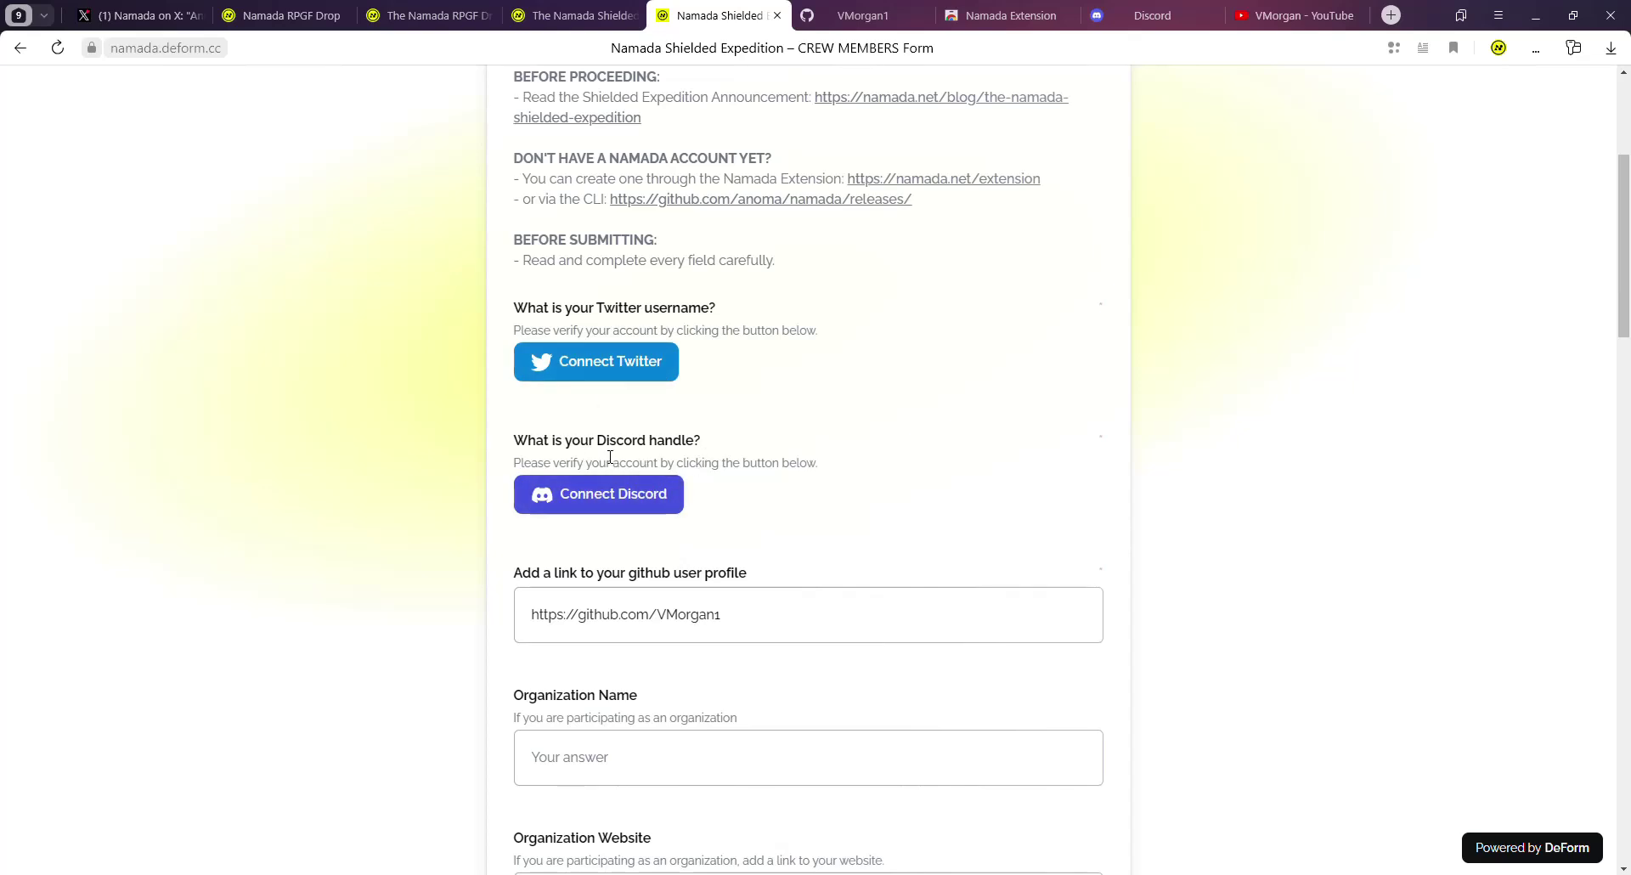
pyautogui.scroll(-4, 640, 503)
pyautogui.moveTo(772, 280); pyautogui.dragTo(572, 278)
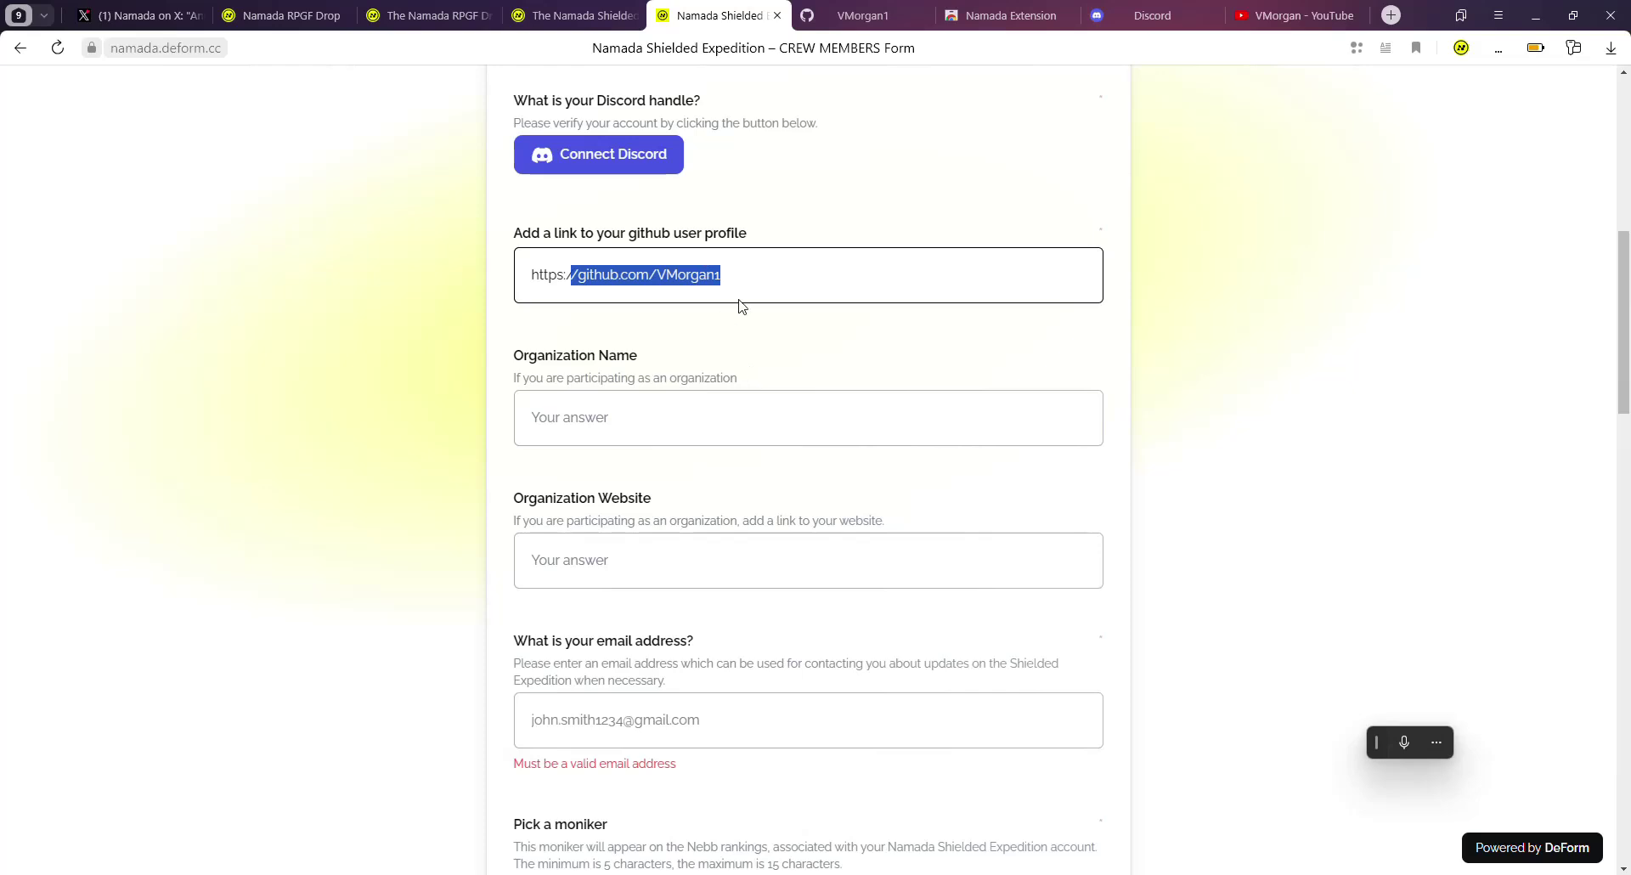
pyautogui.scroll(-2, 730, 280)
pyautogui.scroll(2, 688, 400)
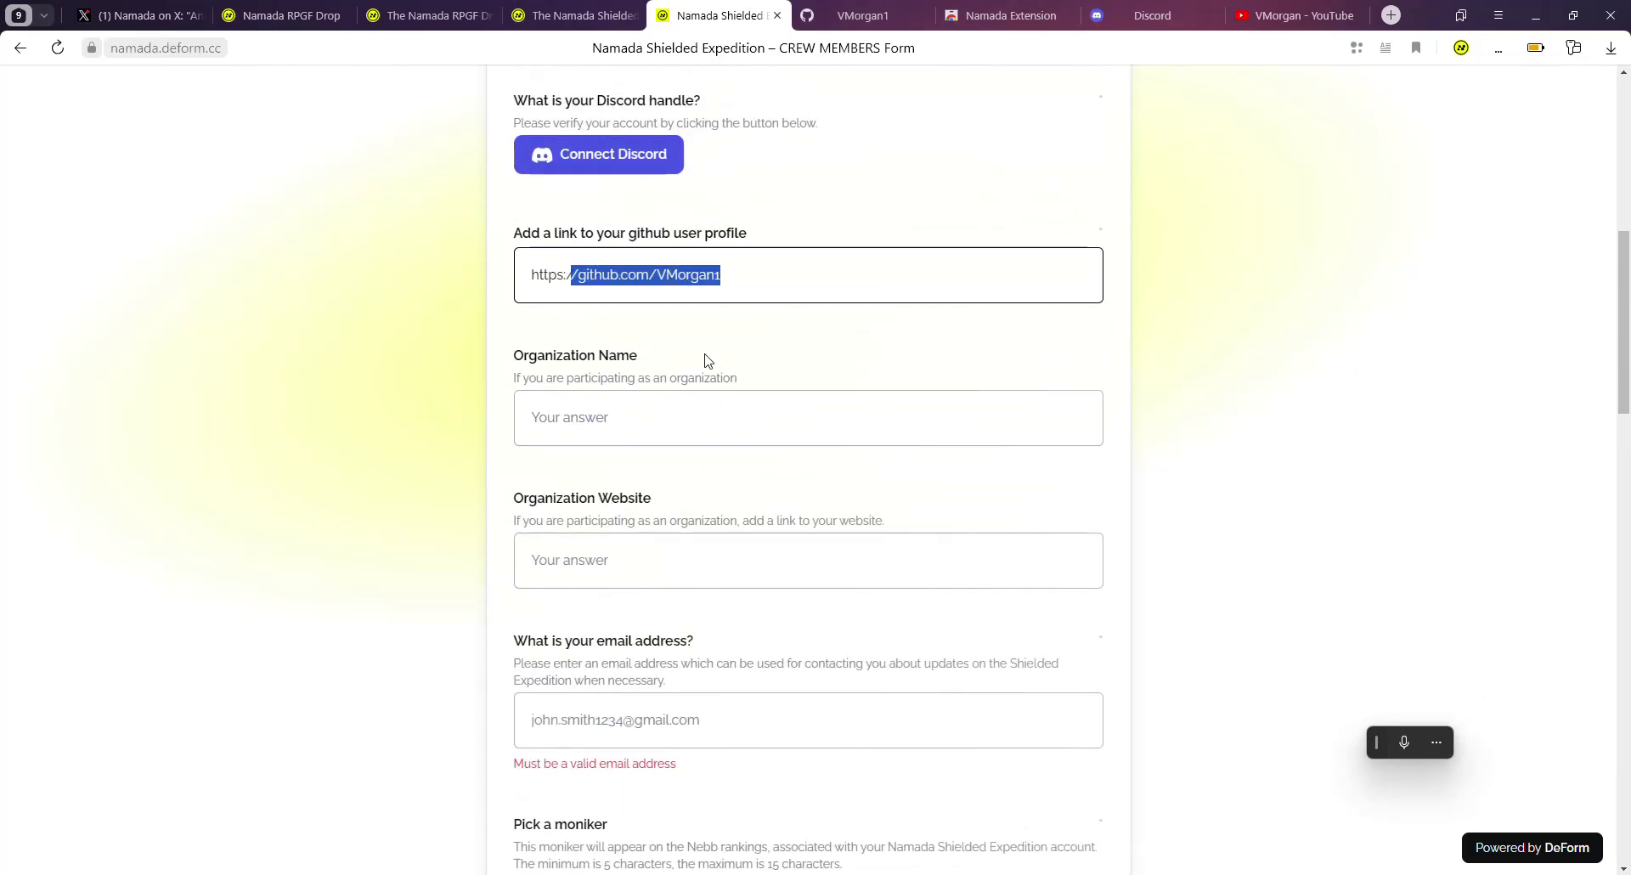
pyautogui.scroll(-1, 736, 444)
pyautogui.scroll(1, 641, 347)
pyautogui.click(572, 434)
pyautogui.scroll(-5, 571, 438)
pyautogui.scroll(3, 594, 340)
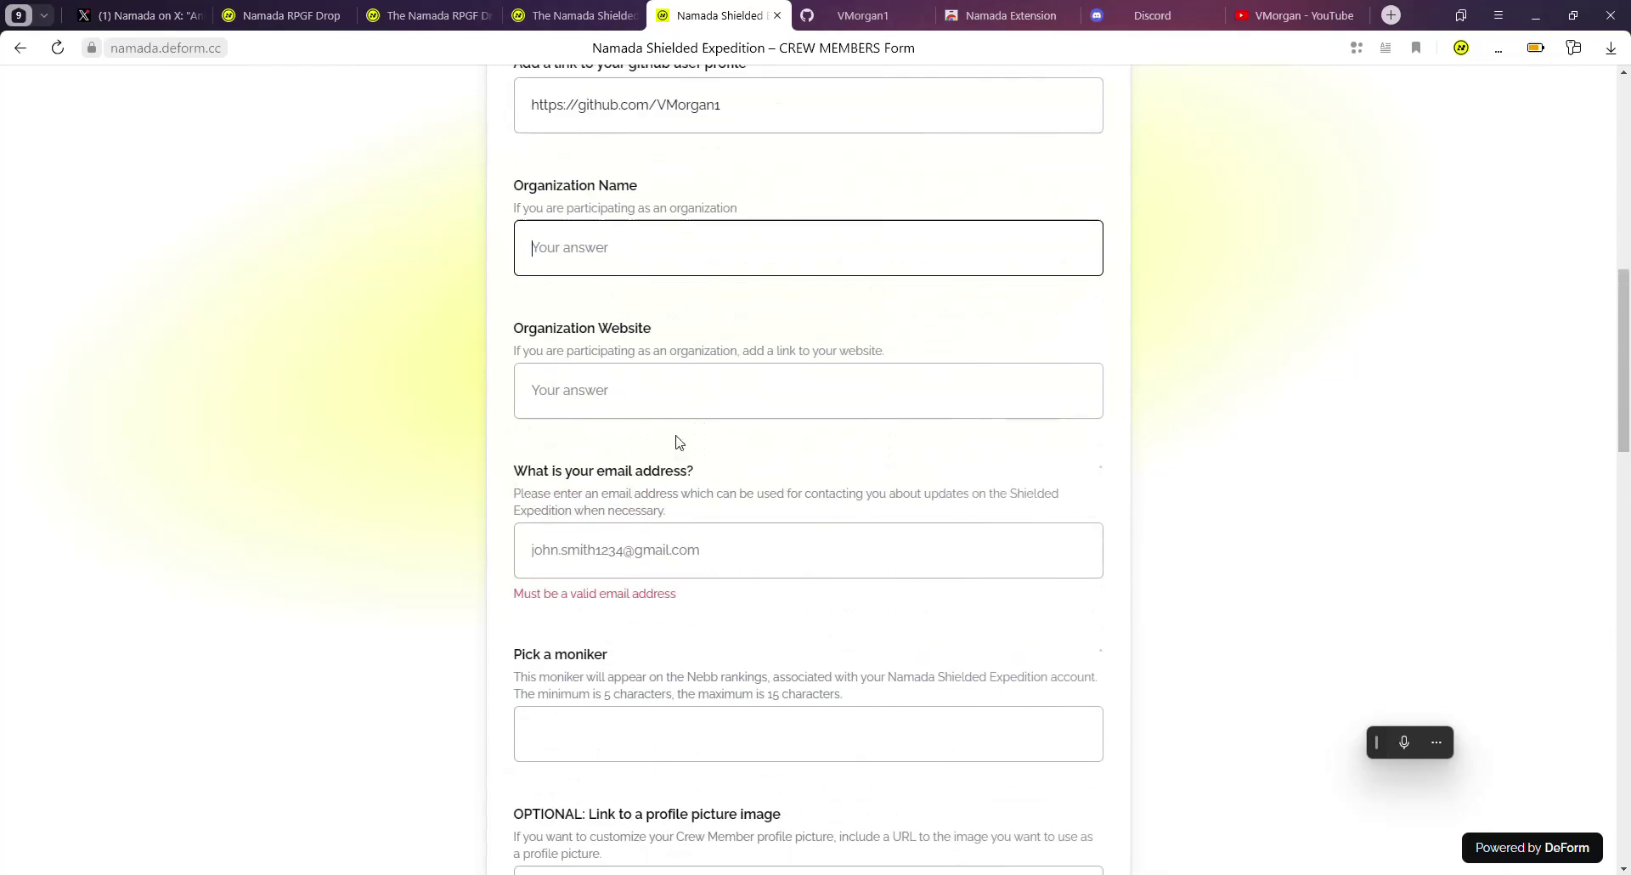
pyautogui.scroll(-2, 557, 431)
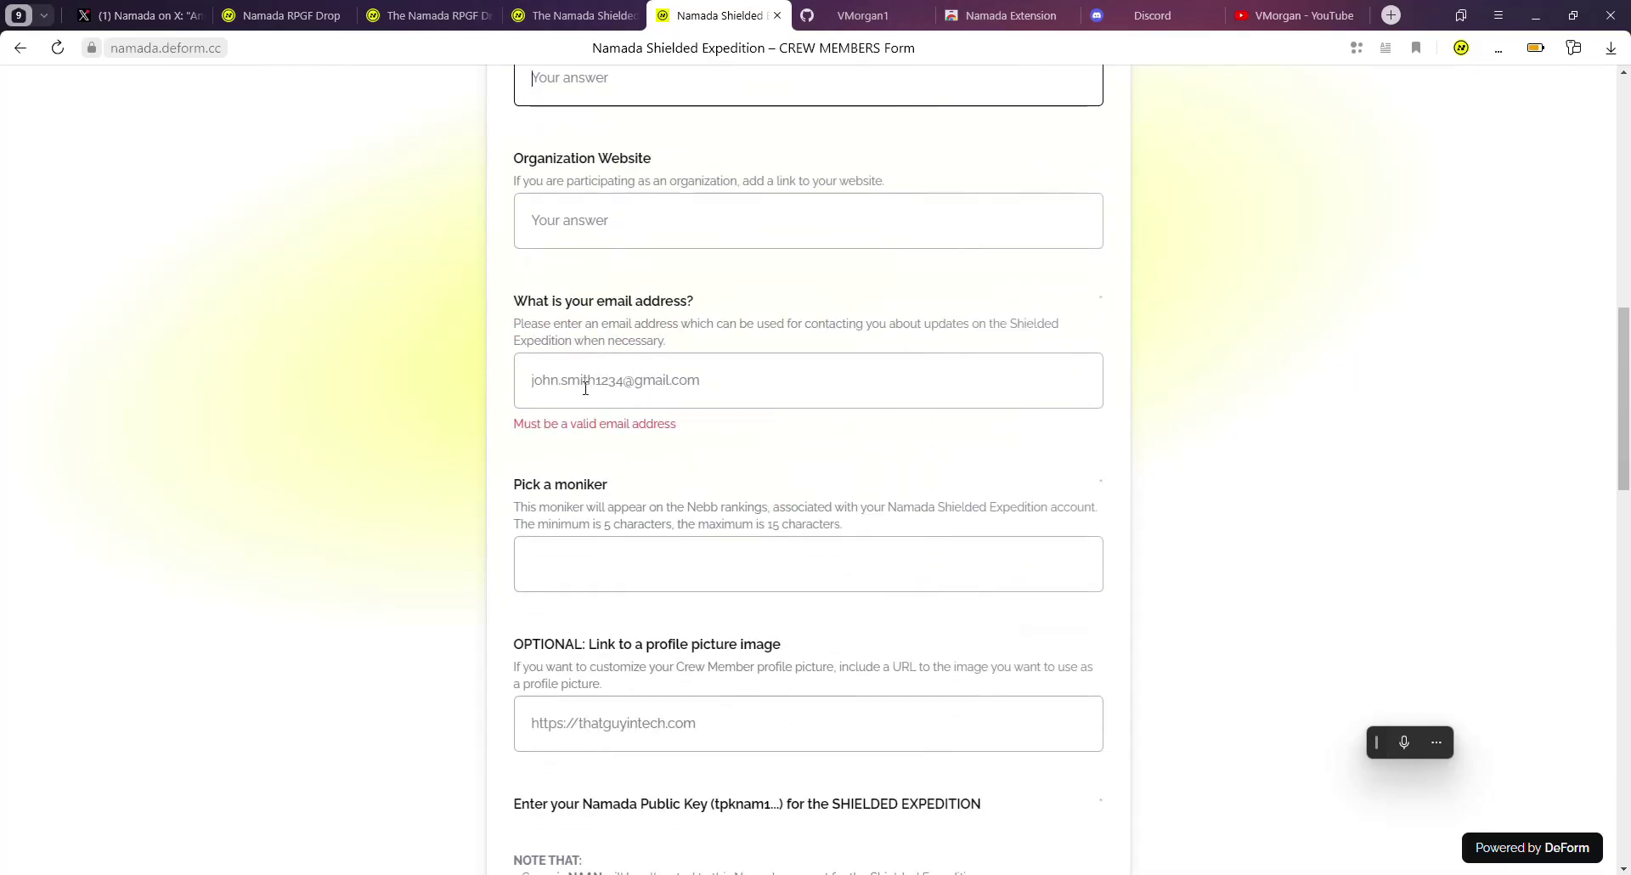
# Step: Skip past the email field and enter your moniker for the Nebb rankings
pyautogui.click(575, 386)
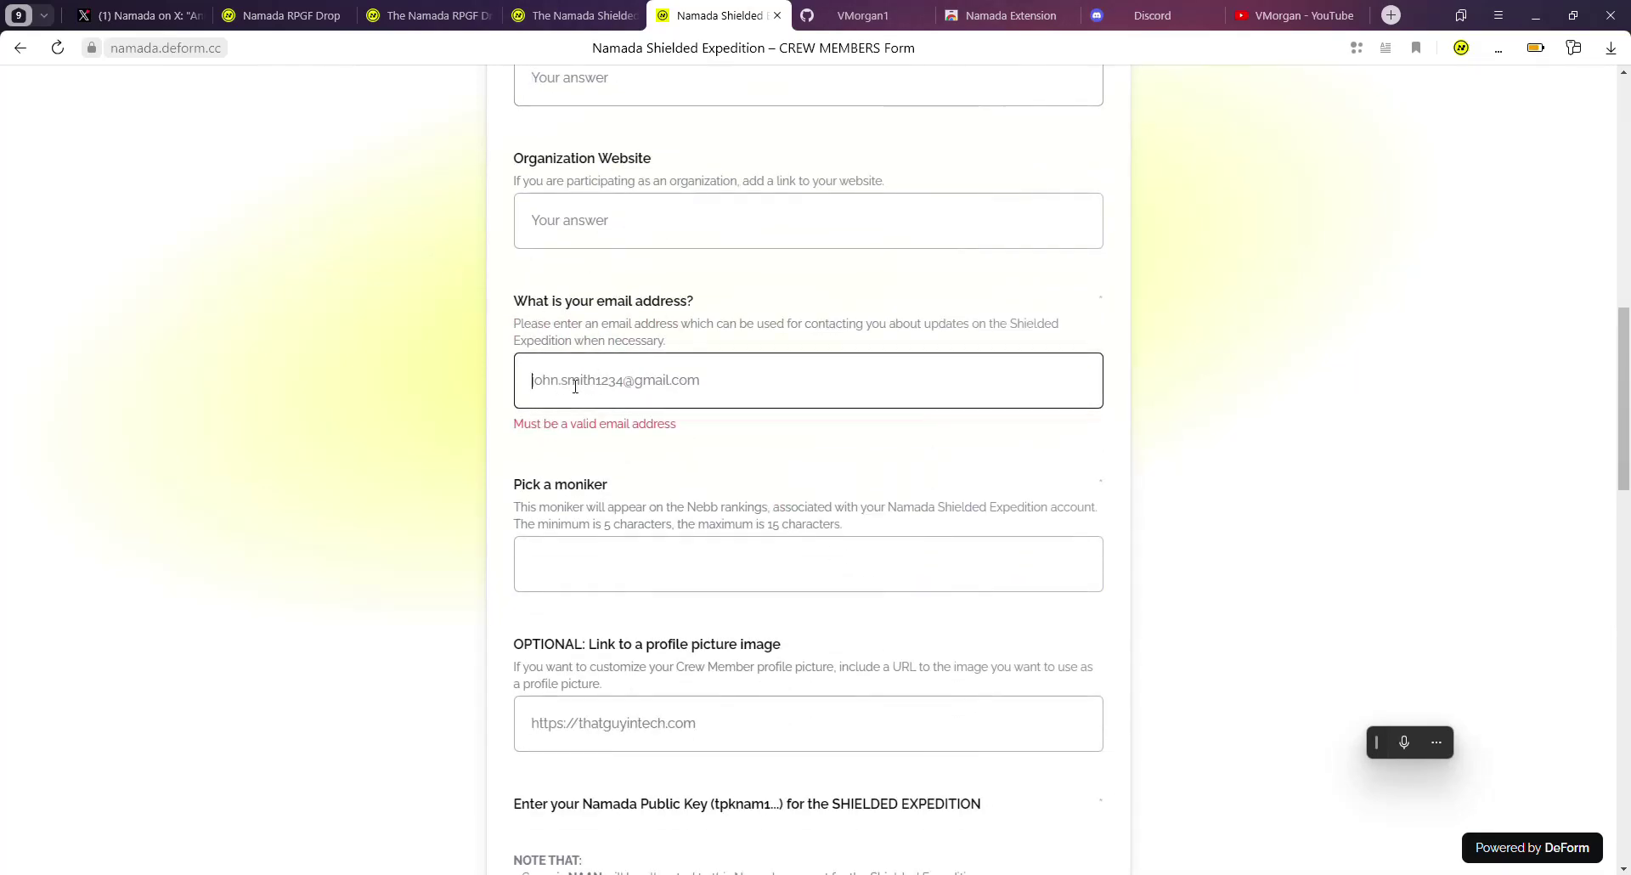
pyautogui.click(640, 328)
pyautogui.scroll(-3, 673, 467)
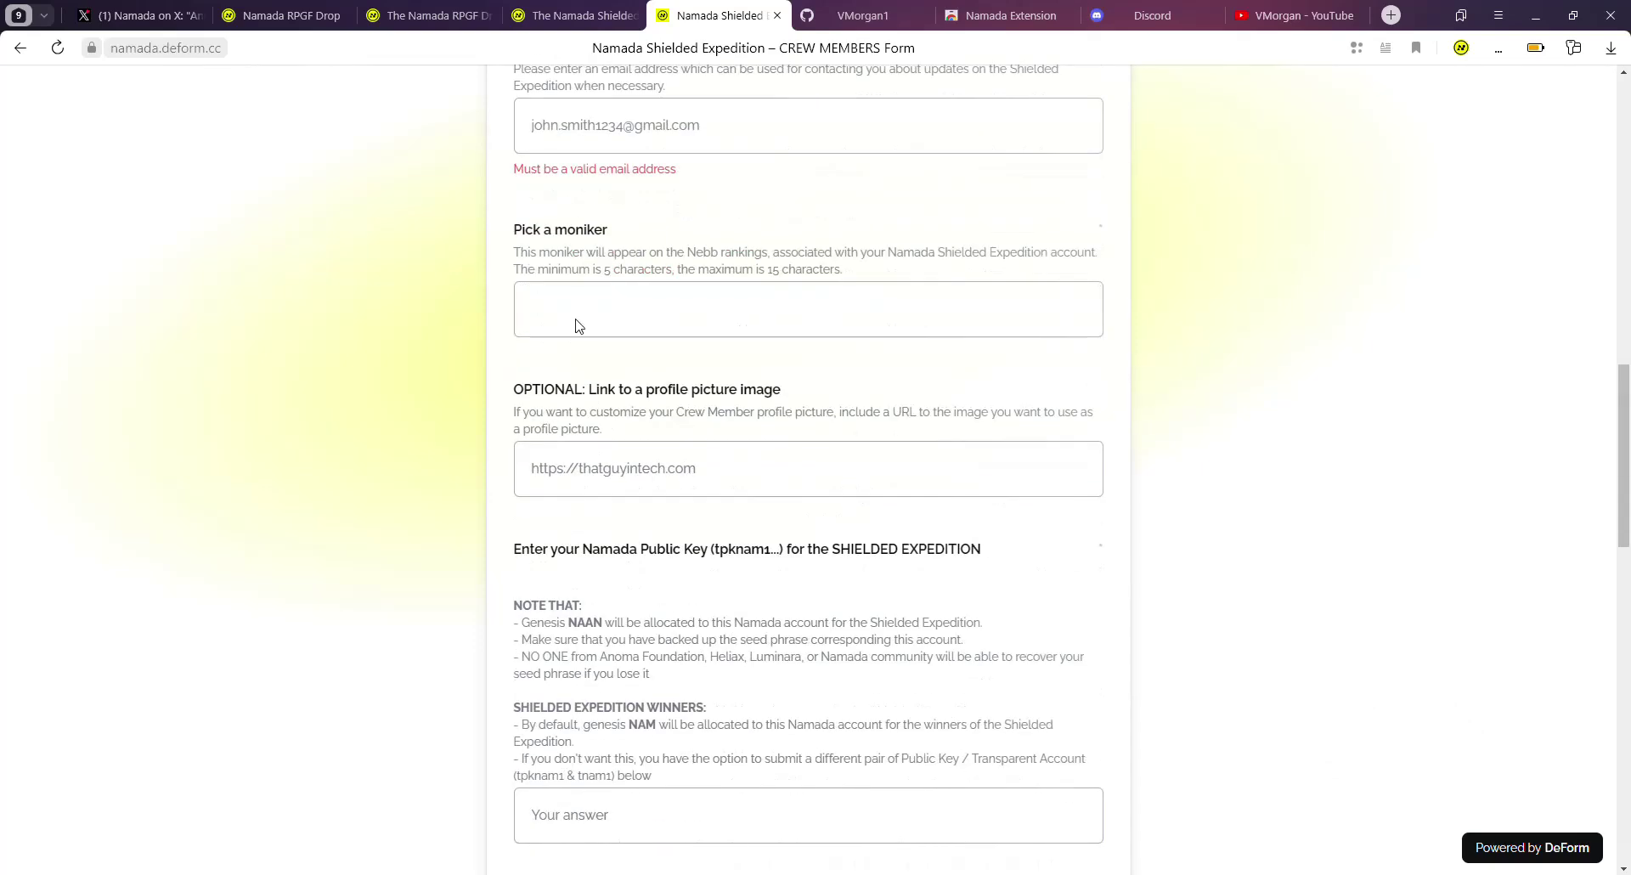
pyautogui.click(573, 305)
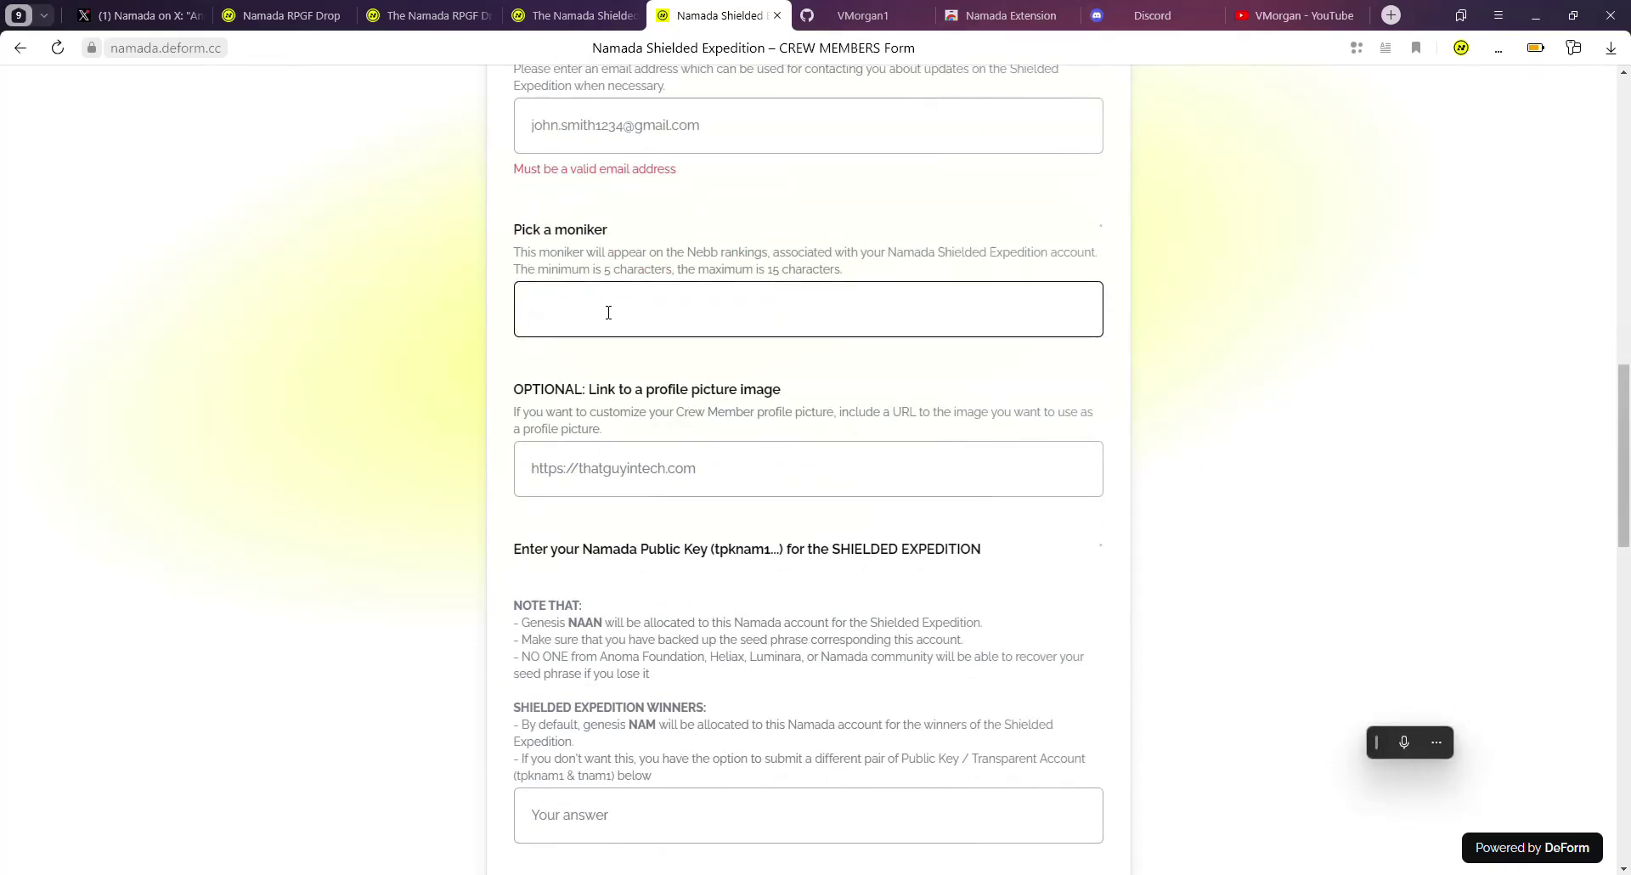
pyautogui.write('VMorgan')
# Step: Pass the profile picture URL field and scroll to the Namada Public Key question
pyautogui.click(688, 469)
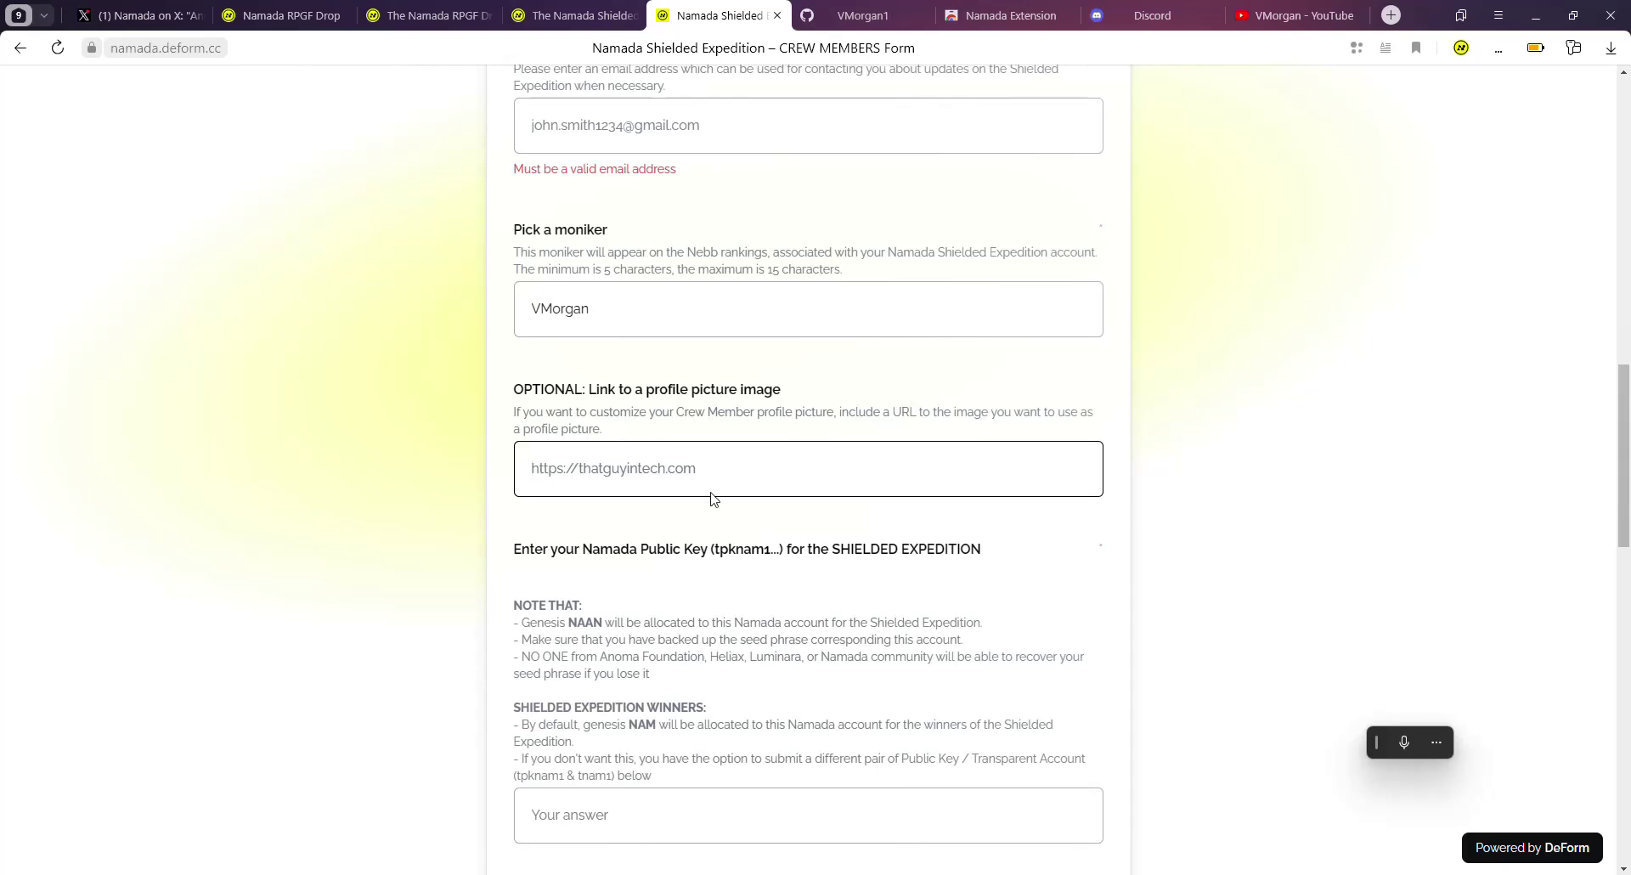
pyautogui.scroll(-3, 743, 484)
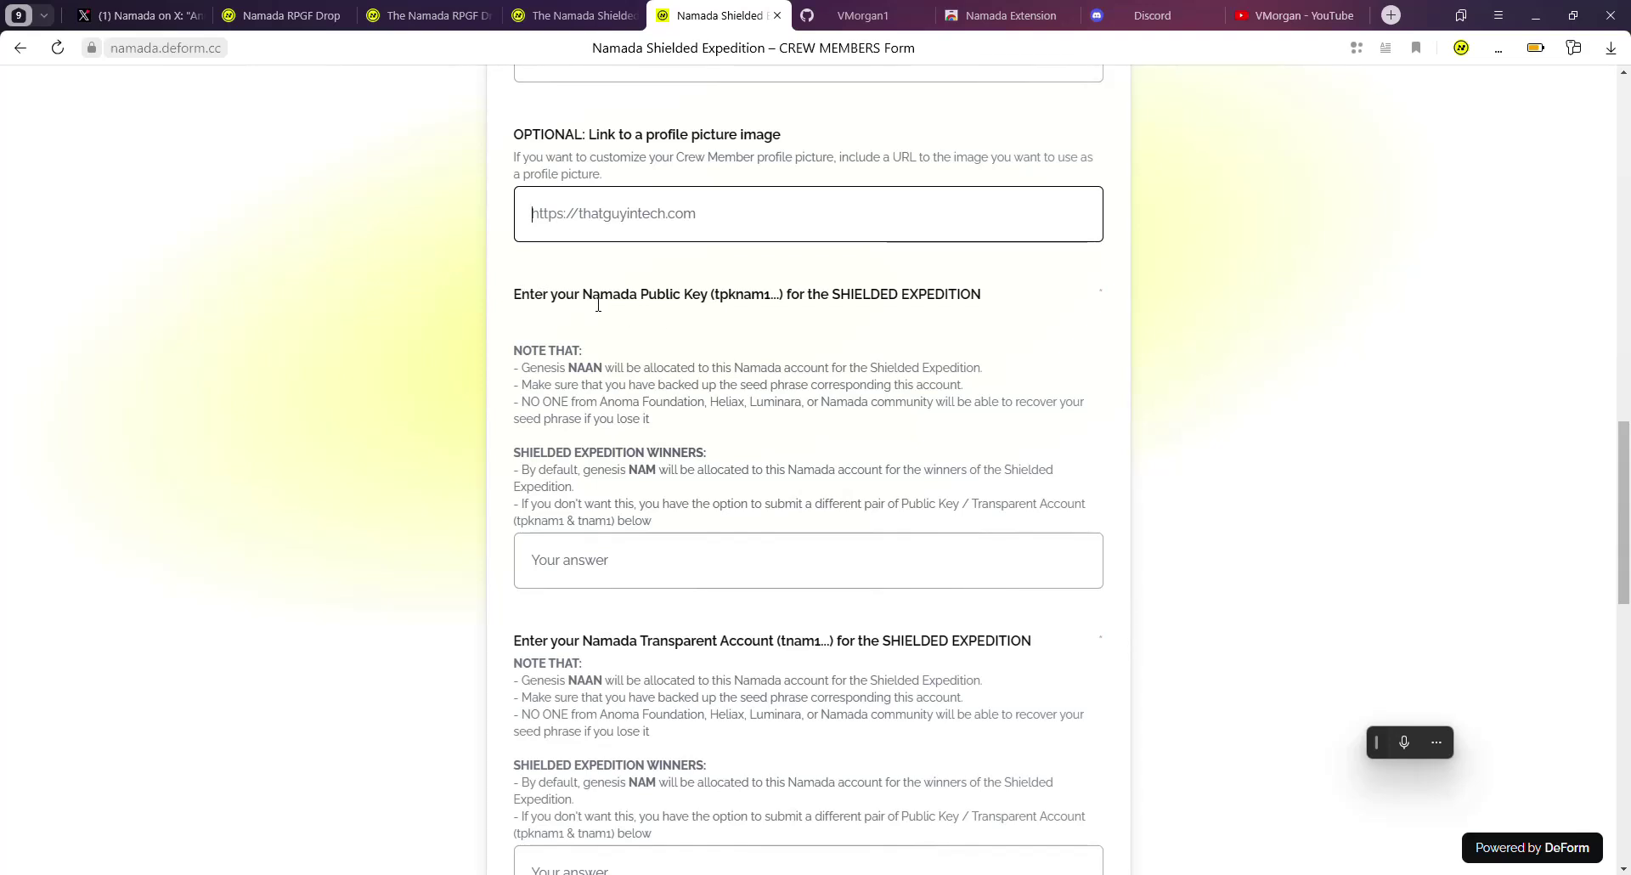
pyautogui.moveTo(695, 298); pyautogui.dragTo(575, 297)
# Step: Copy the Namada Expedition tpknam1 public key from View Keys into the Public Key answer
pyautogui.click(705, 297)
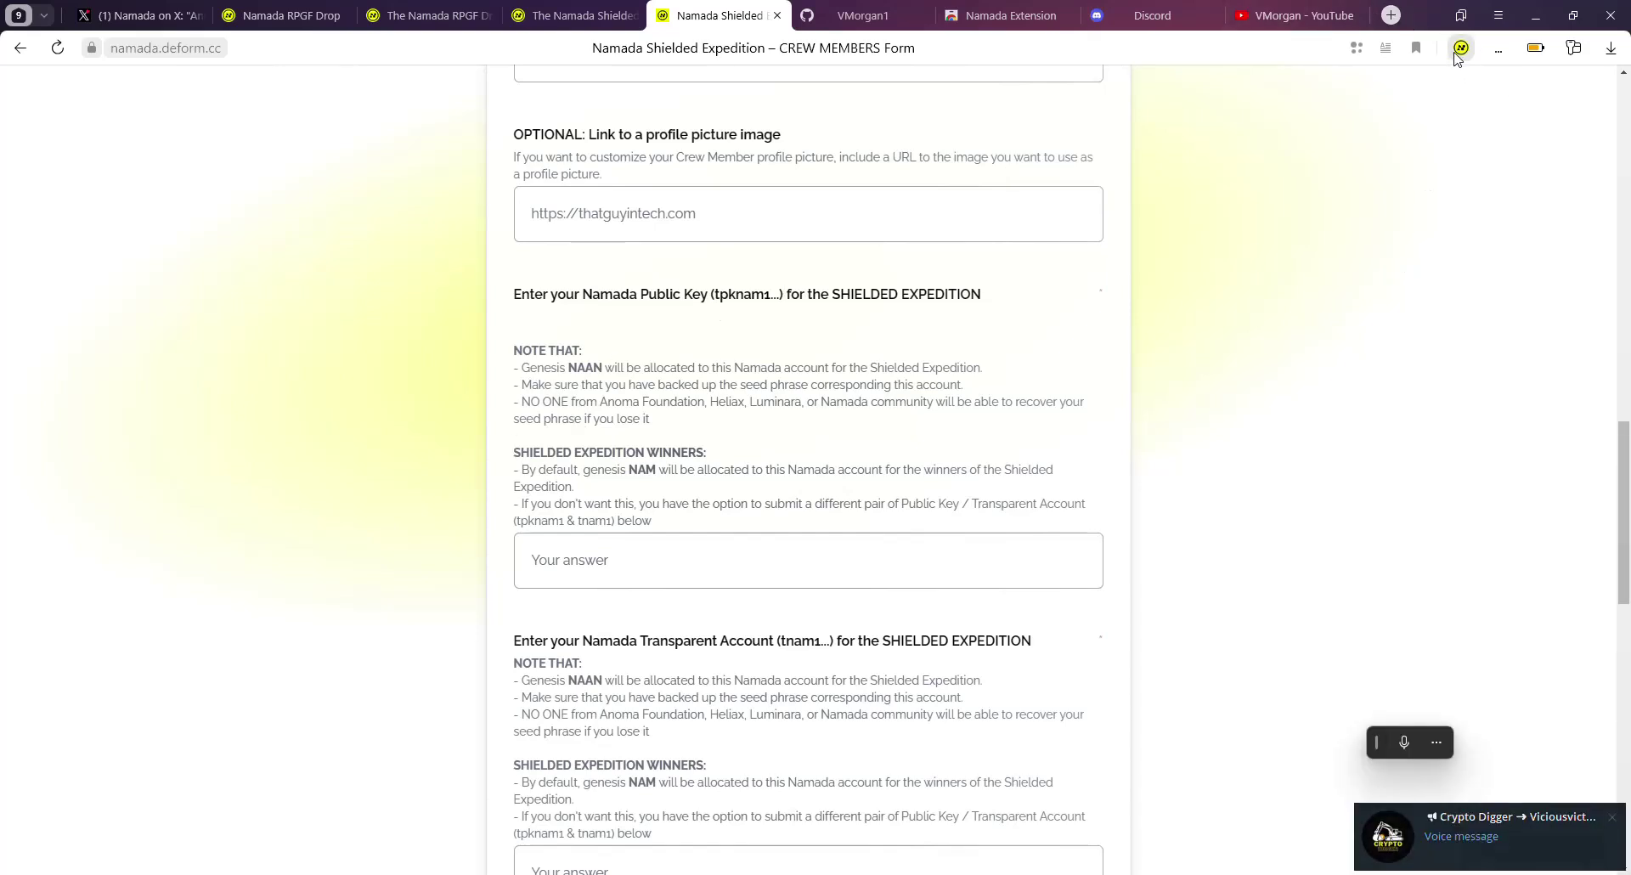
pyautogui.click(1461, 48)
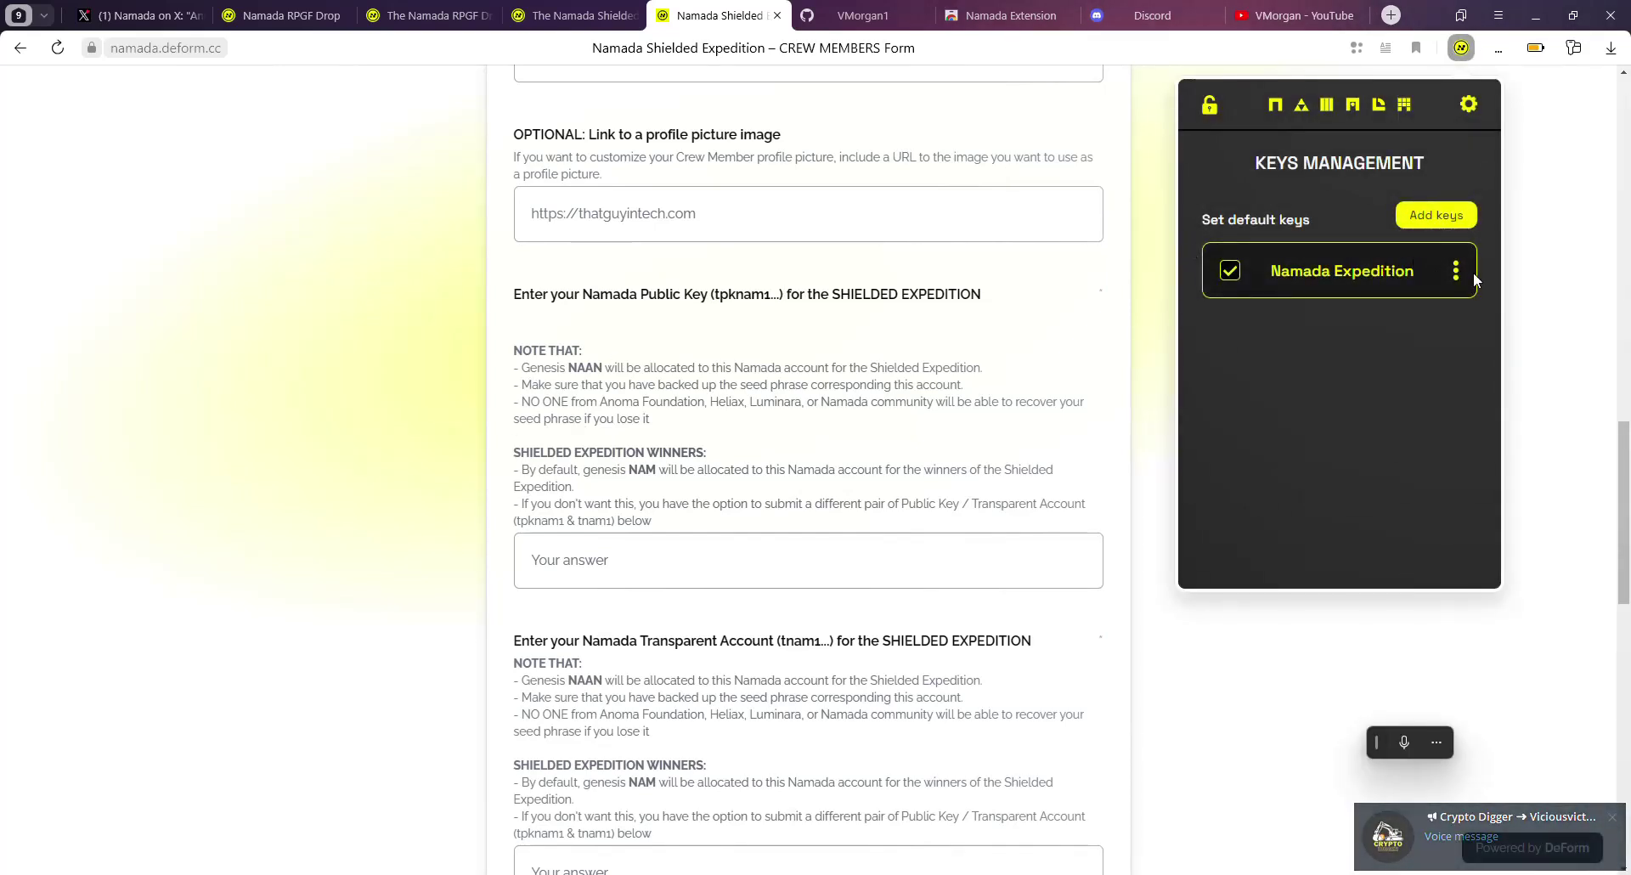
pyautogui.click(1456, 270)
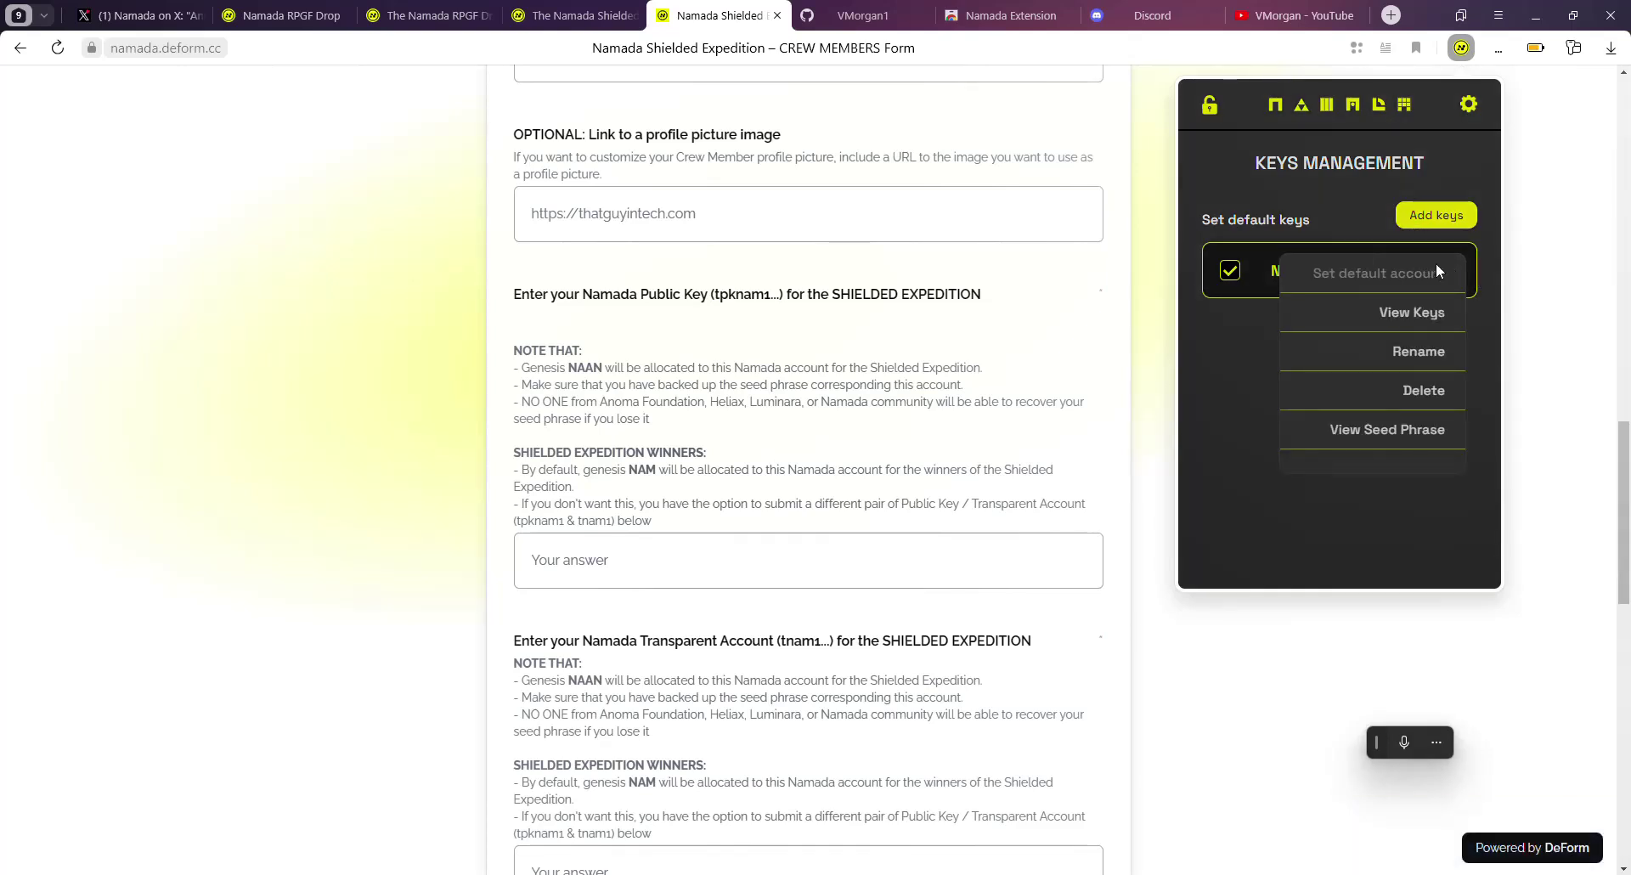
pyautogui.click(1226, 333)
pyautogui.click(1458, 270)
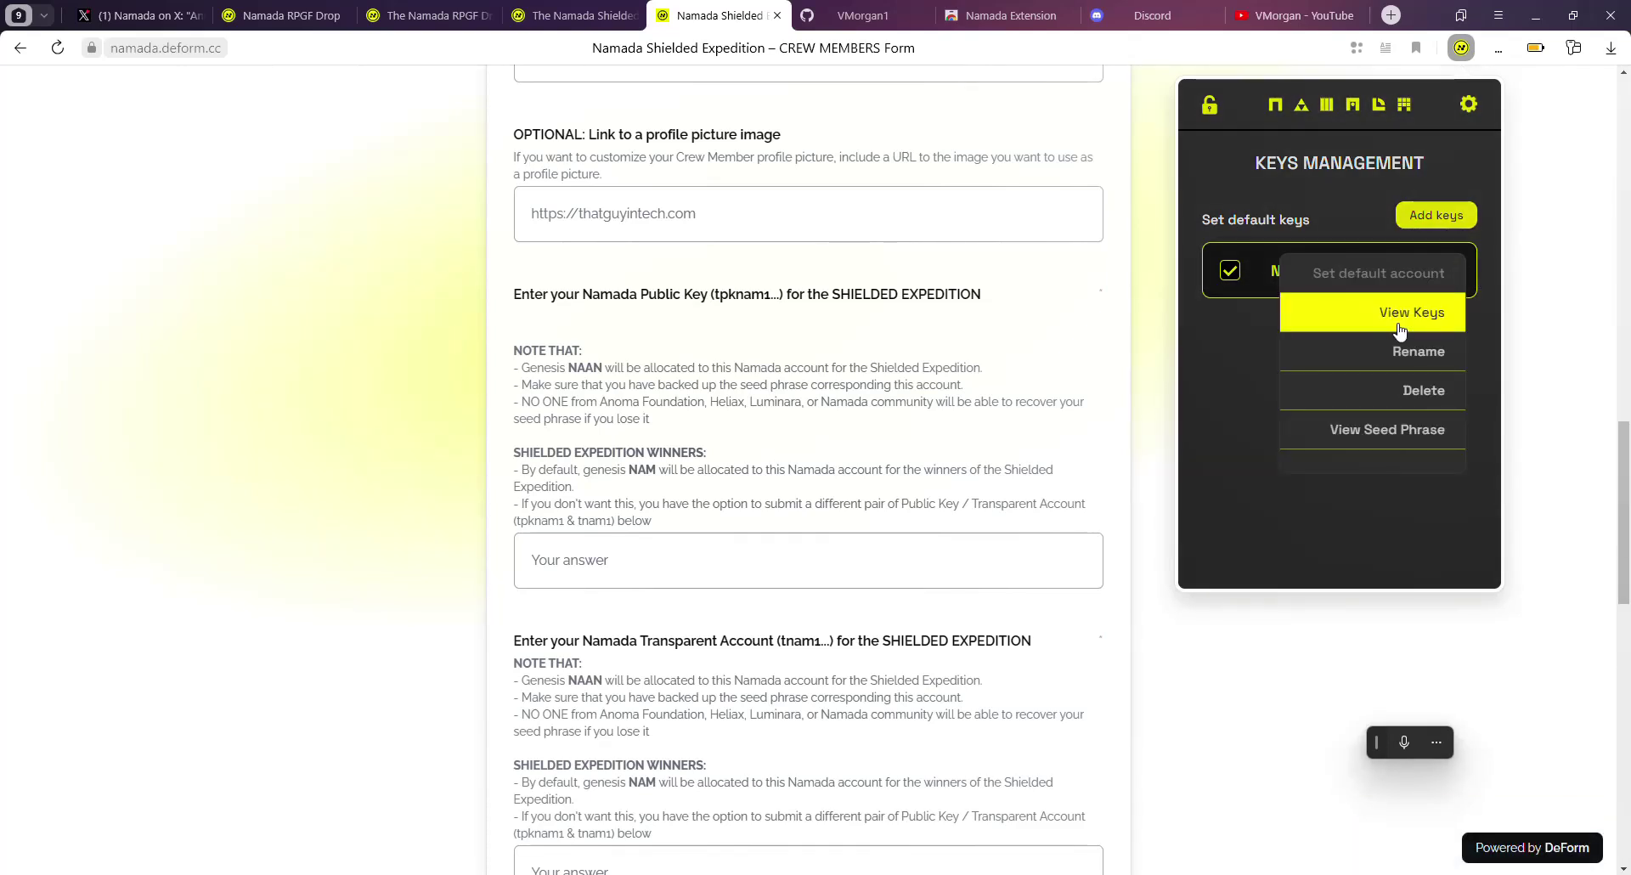
pyautogui.click(1406, 318)
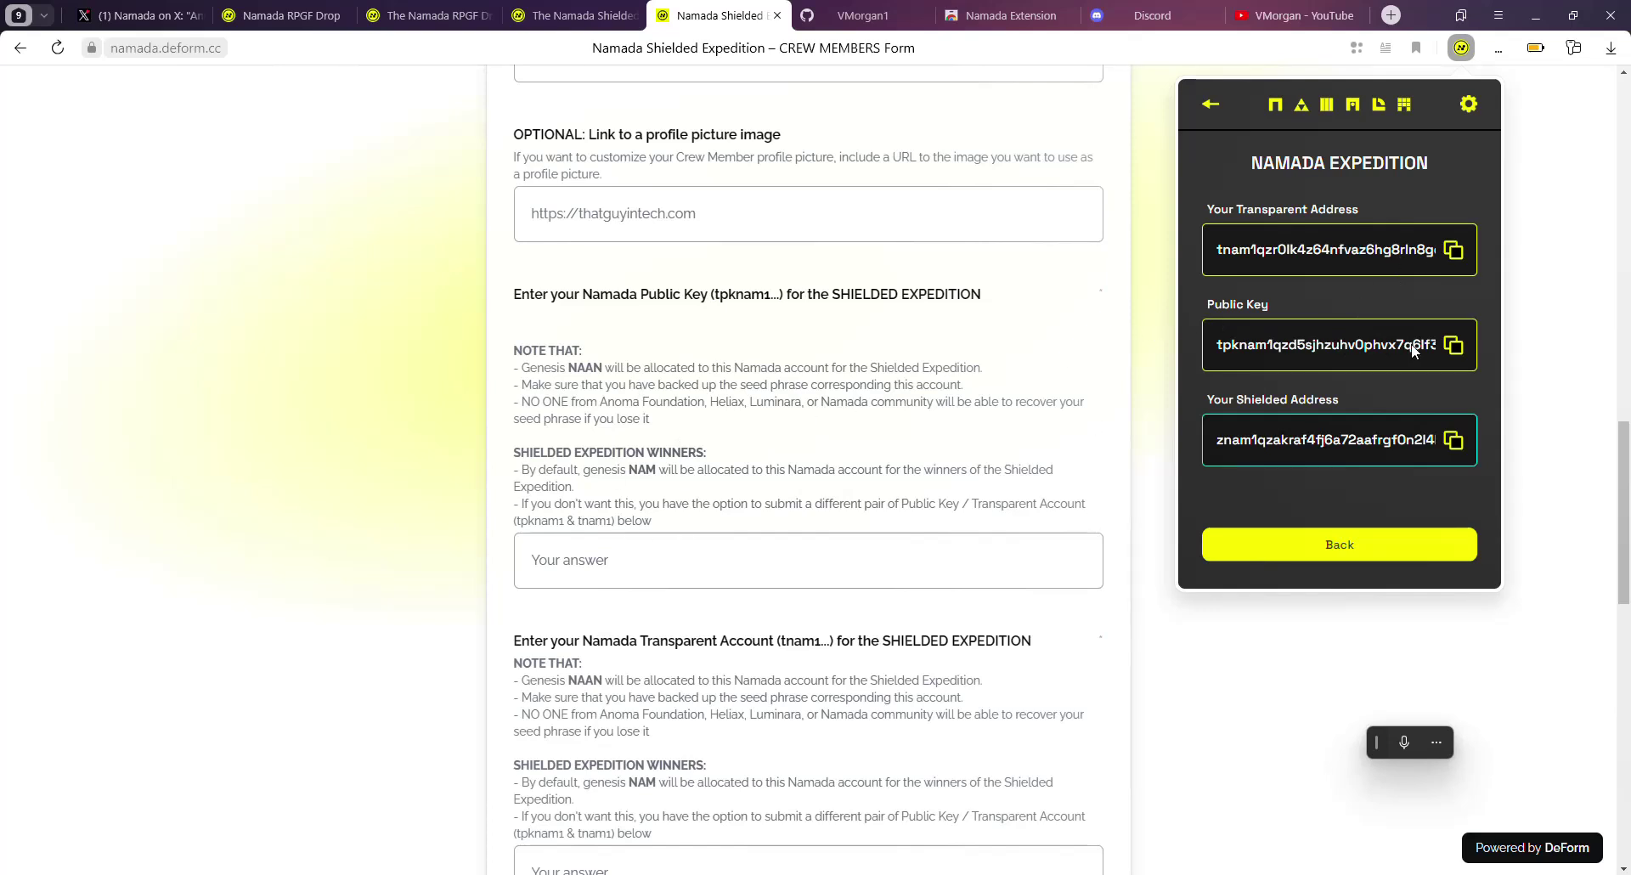
pyautogui.click(1454, 345)
pyautogui.click(615, 575)
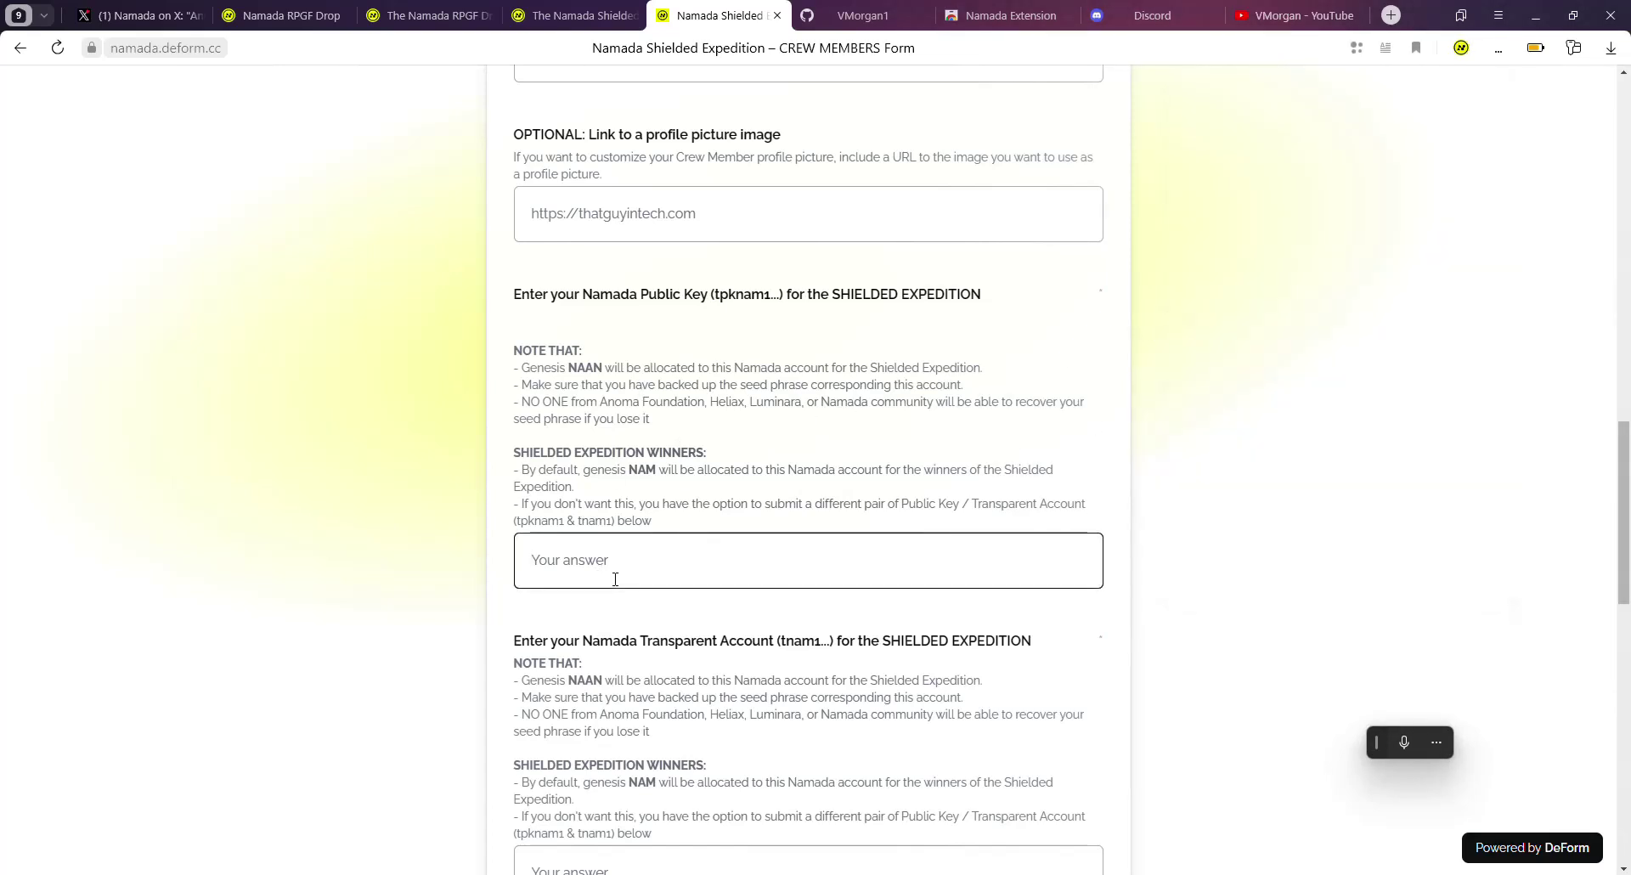
pyautogui.hotkey('ctrl', 'v')
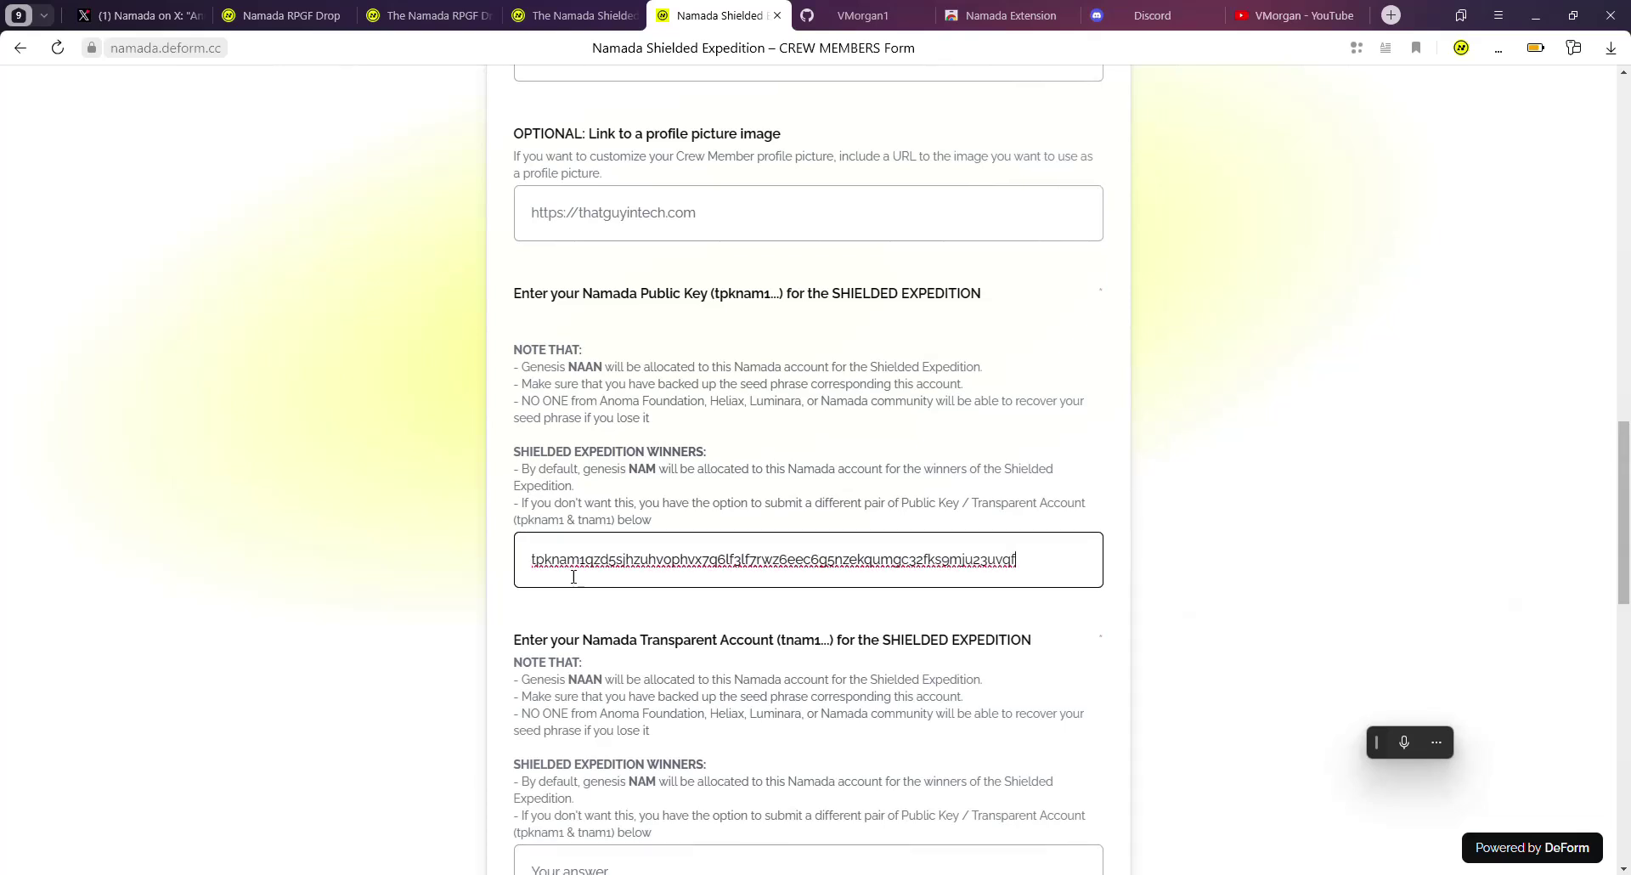
pyautogui.scroll(-5, 689, 247)
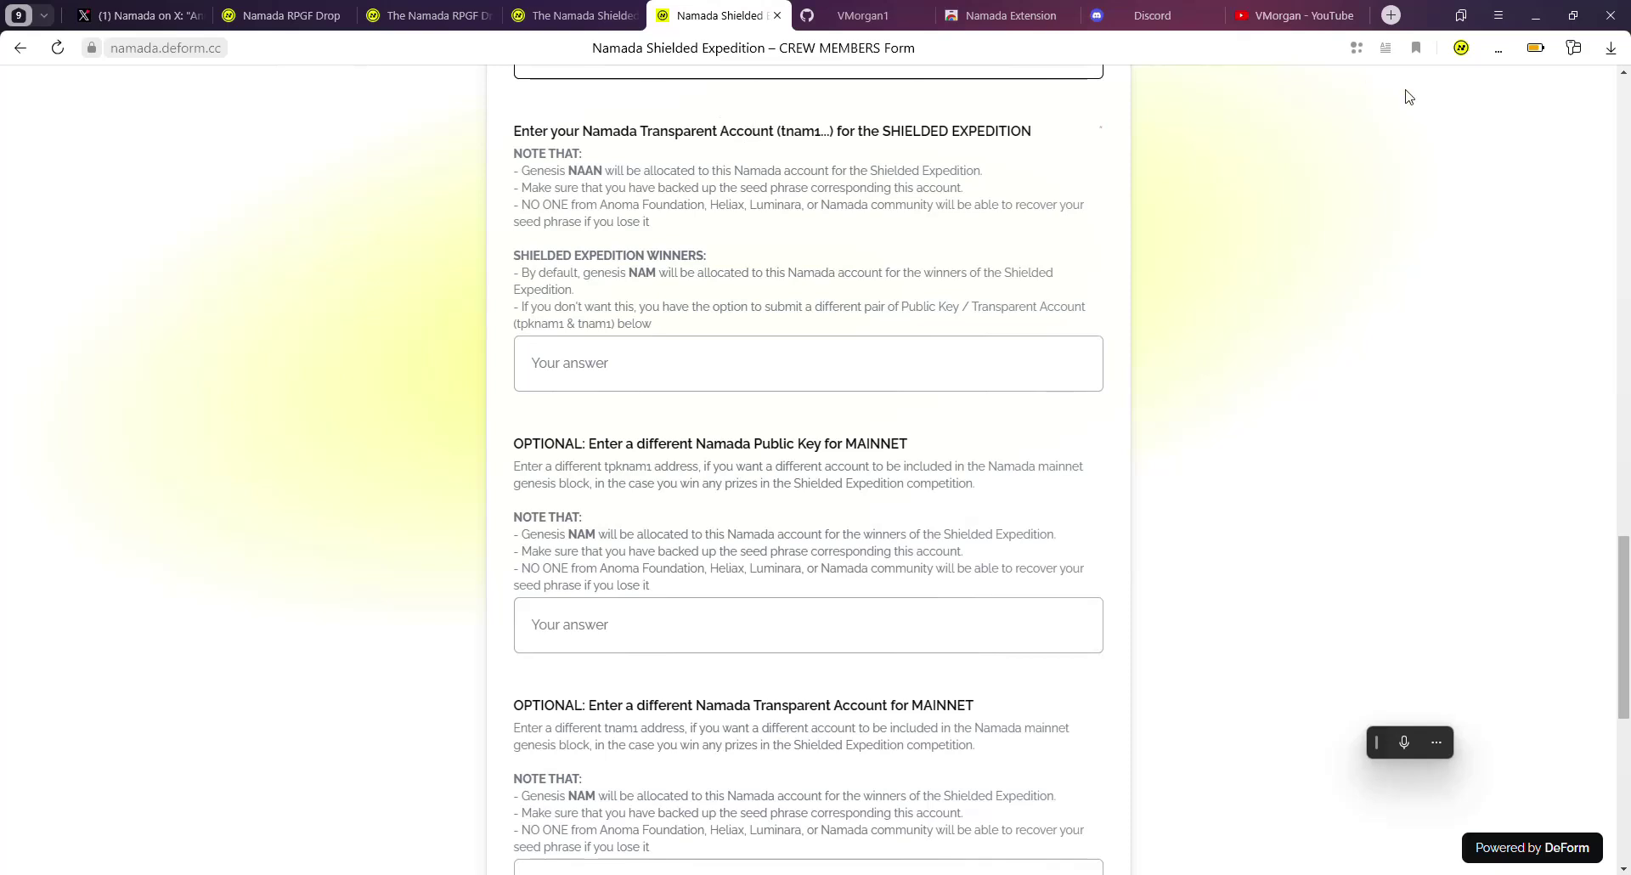
# Step: Copy the transparent tnam1 address from View Keys into the Transparent Account answer
pyautogui.click(1461, 49)
pyautogui.click(1454, 266)
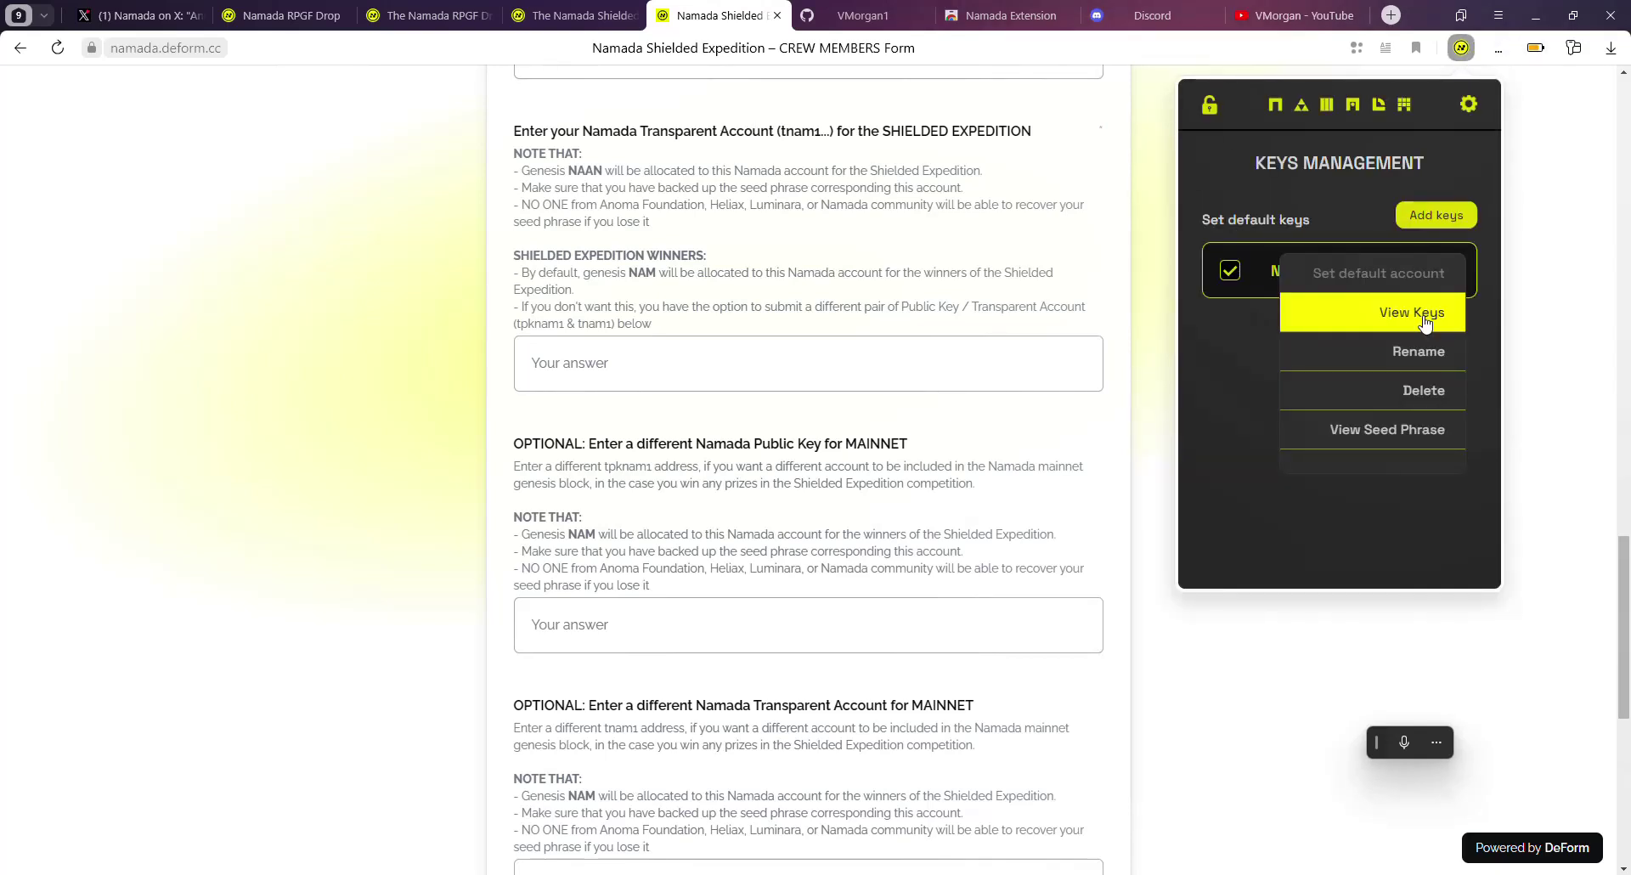
pyautogui.click(1420, 320)
pyautogui.click(1453, 250)
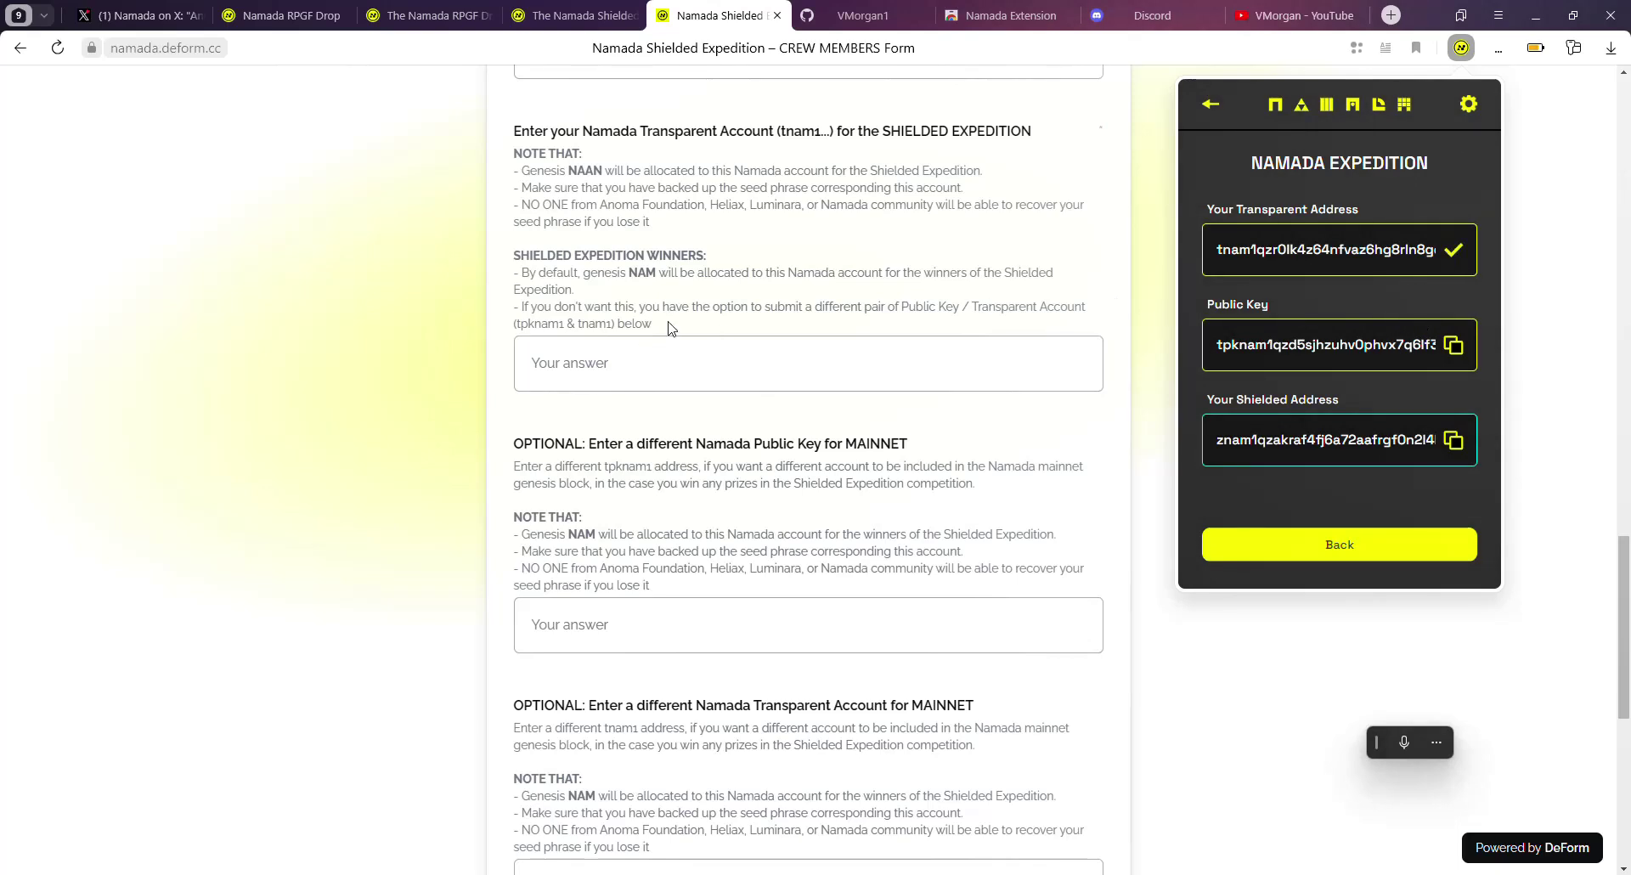
pyautogui.click(670, 353)
pyautogui.hotkey('ctrl', 'v')
pyautogui.scroll(-4, 750, 337)
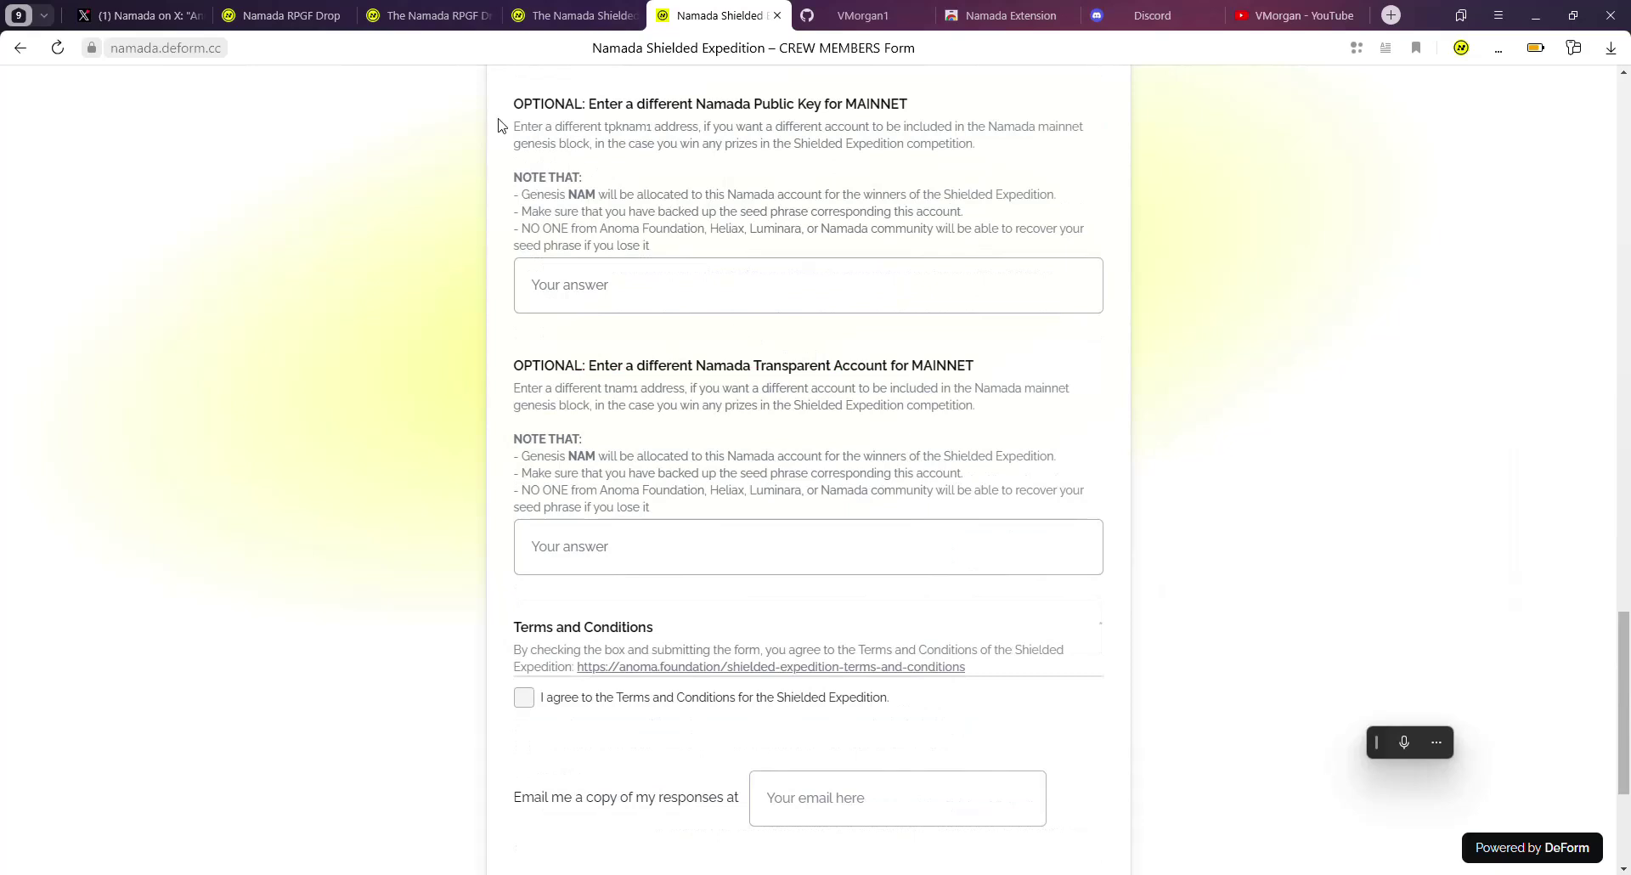
pyautogui.moveTo(511, 108); pyautogui.dragTo(907, 105)
pyautogui.click(927, 101)
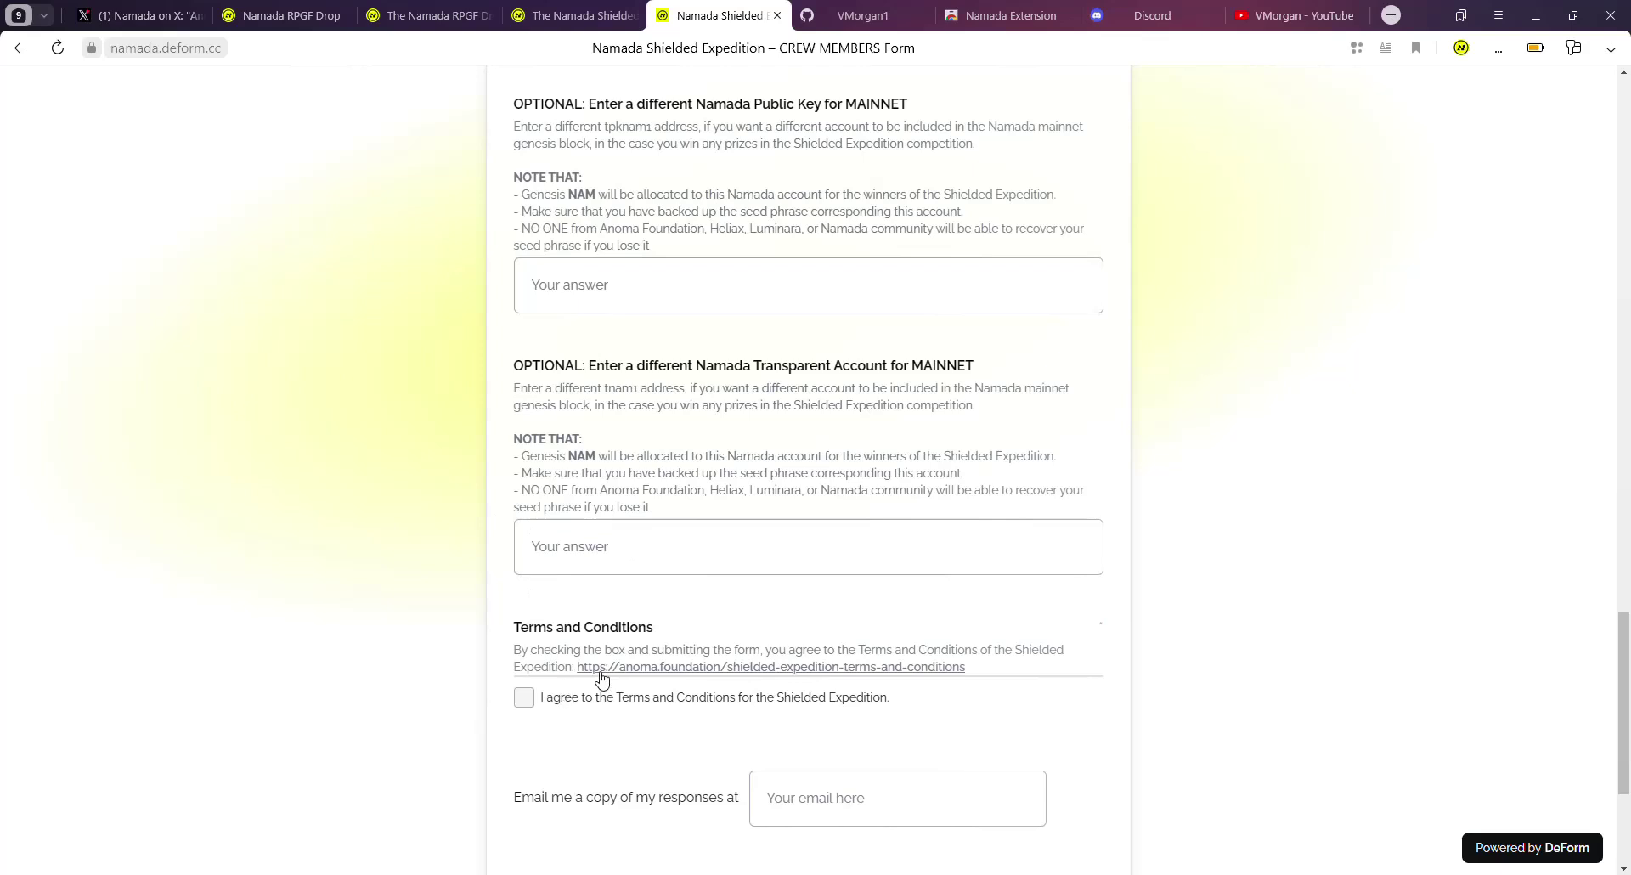
# Step: Tick the Terms and Conditions checkbox, check the Submit button, and scroll back to the title
pyautogui.click(524, 699)
pyautogui.scroll(-3, 712, 622)
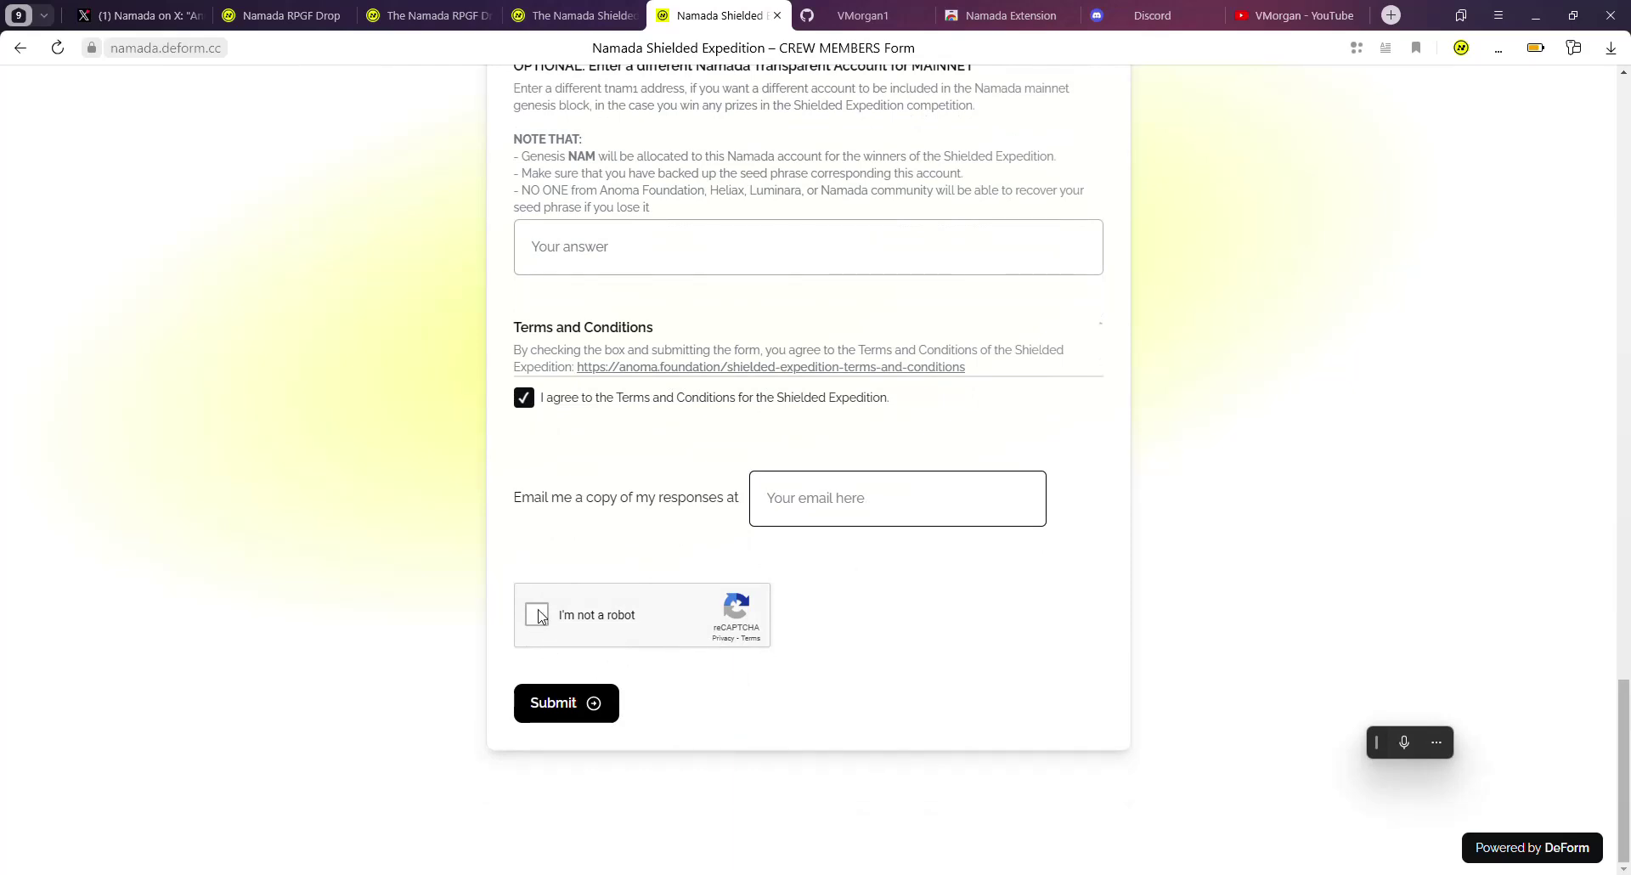
pyautogui.scroll(2, 666, 560)
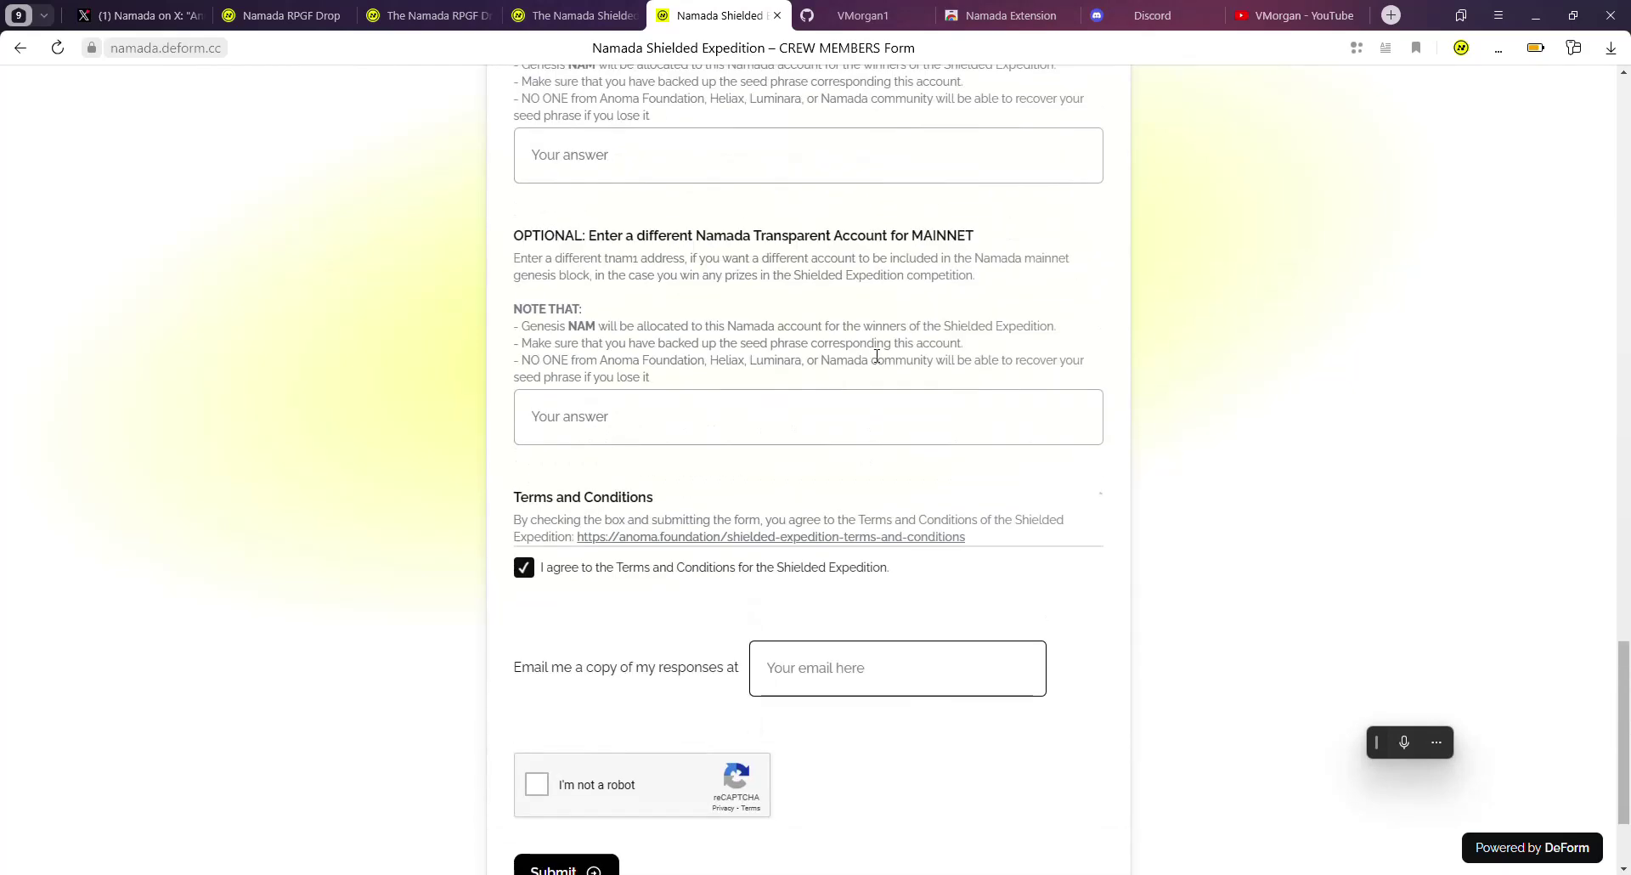
pyautogui.scroll(20, 969, 365)
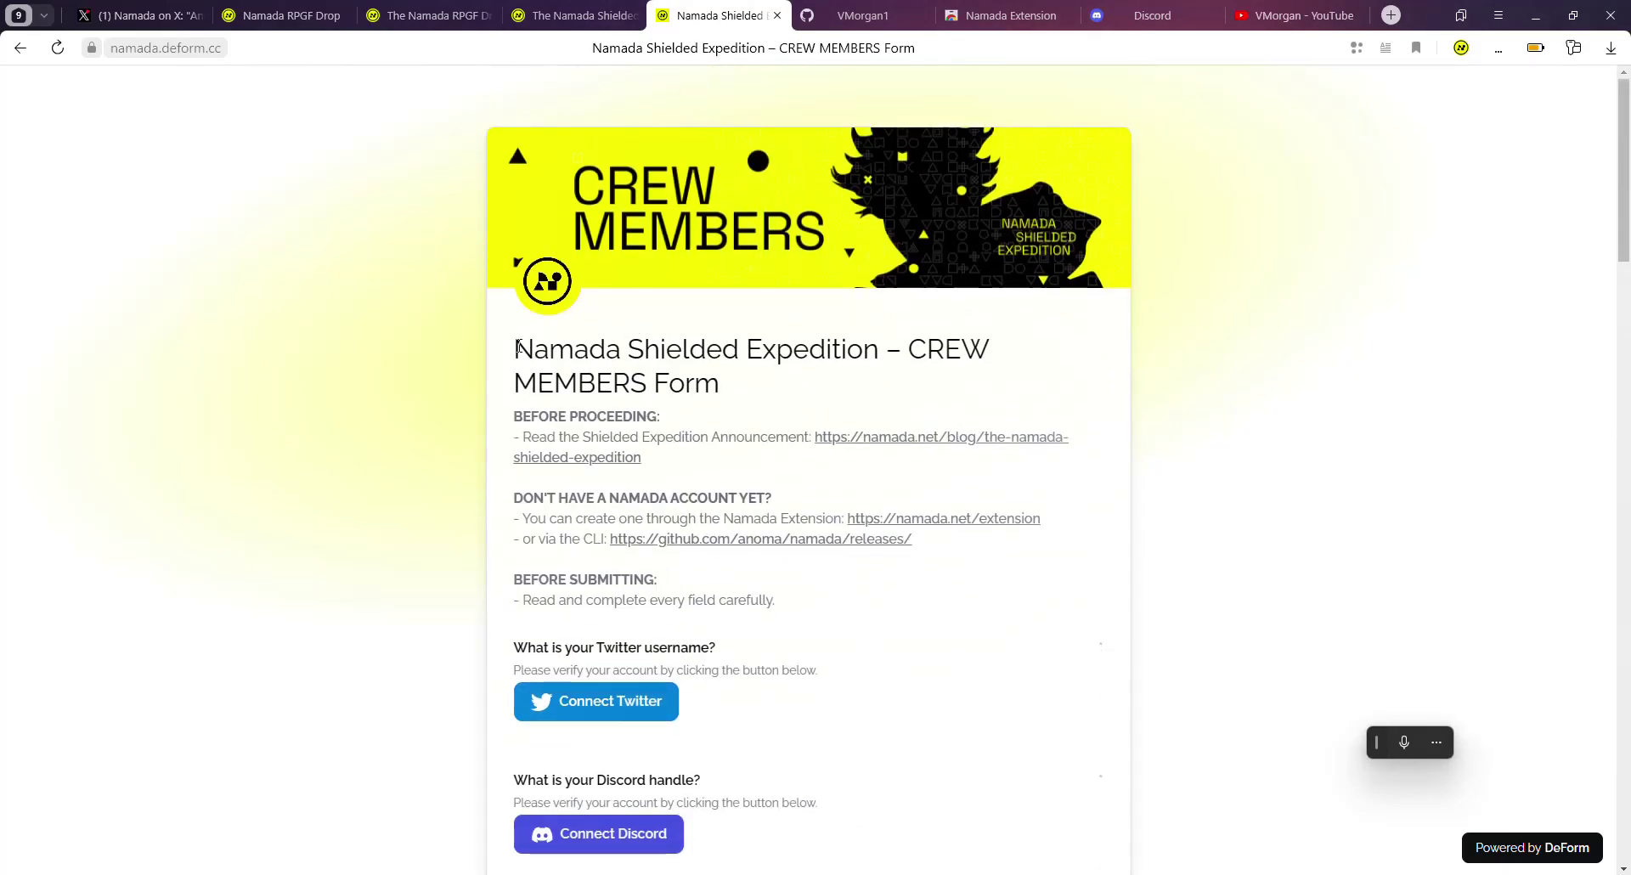
pyautogui.moveTo(515, 347); pyautogui.dragTo(788, 410)
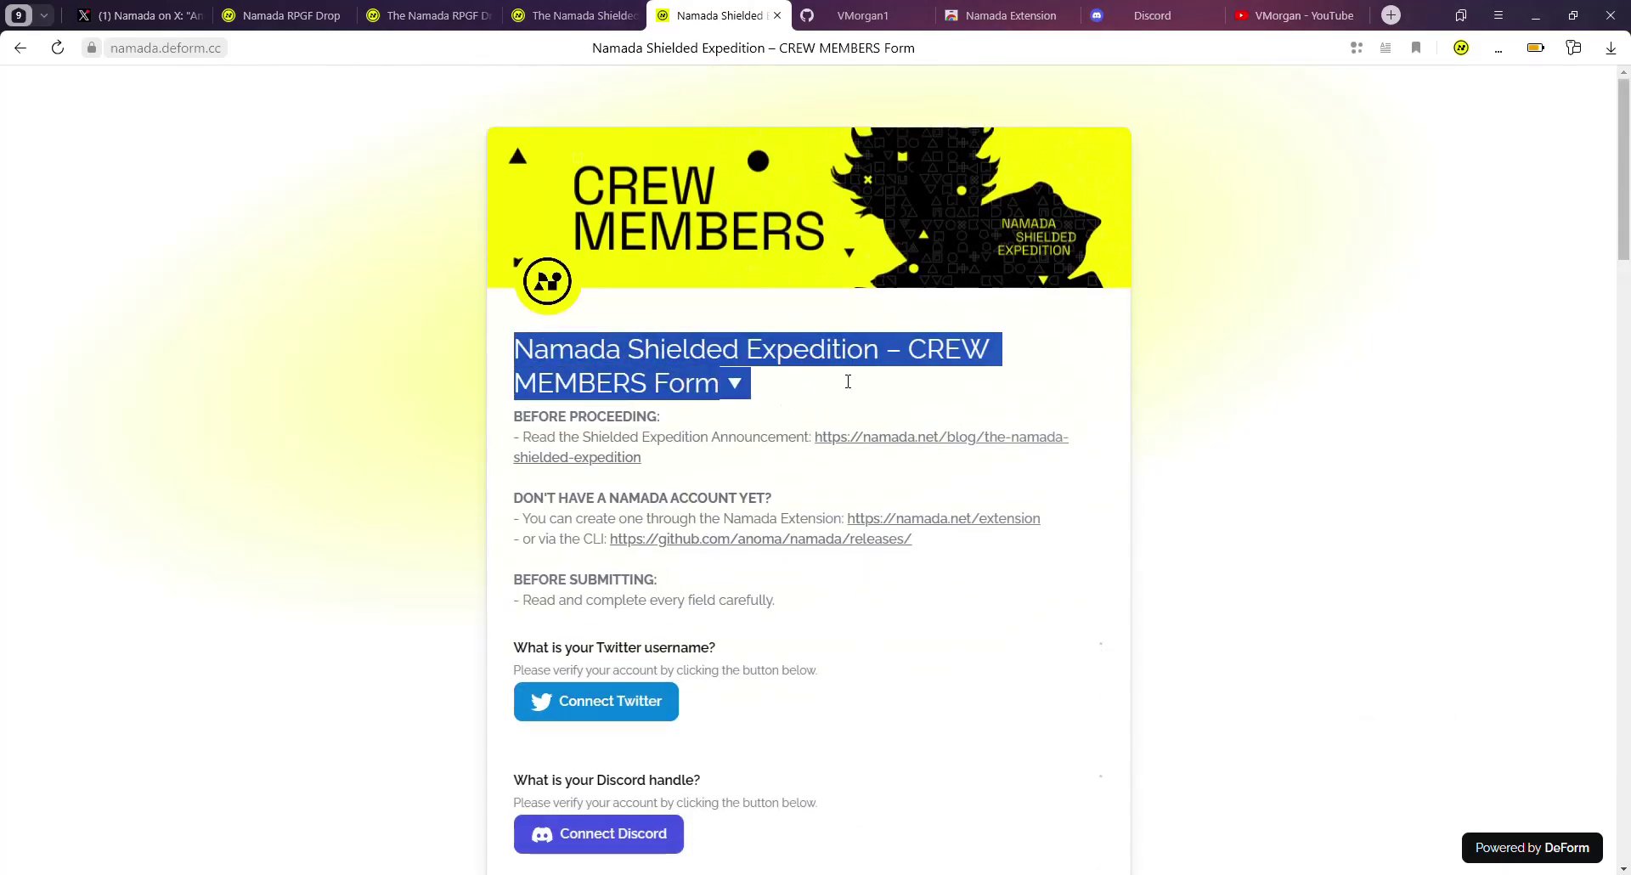
pyautogui.scroll(-2, 765, 373)
pyautogui.scroll(2, 730, 378)
pyautogui.click(889, 344)
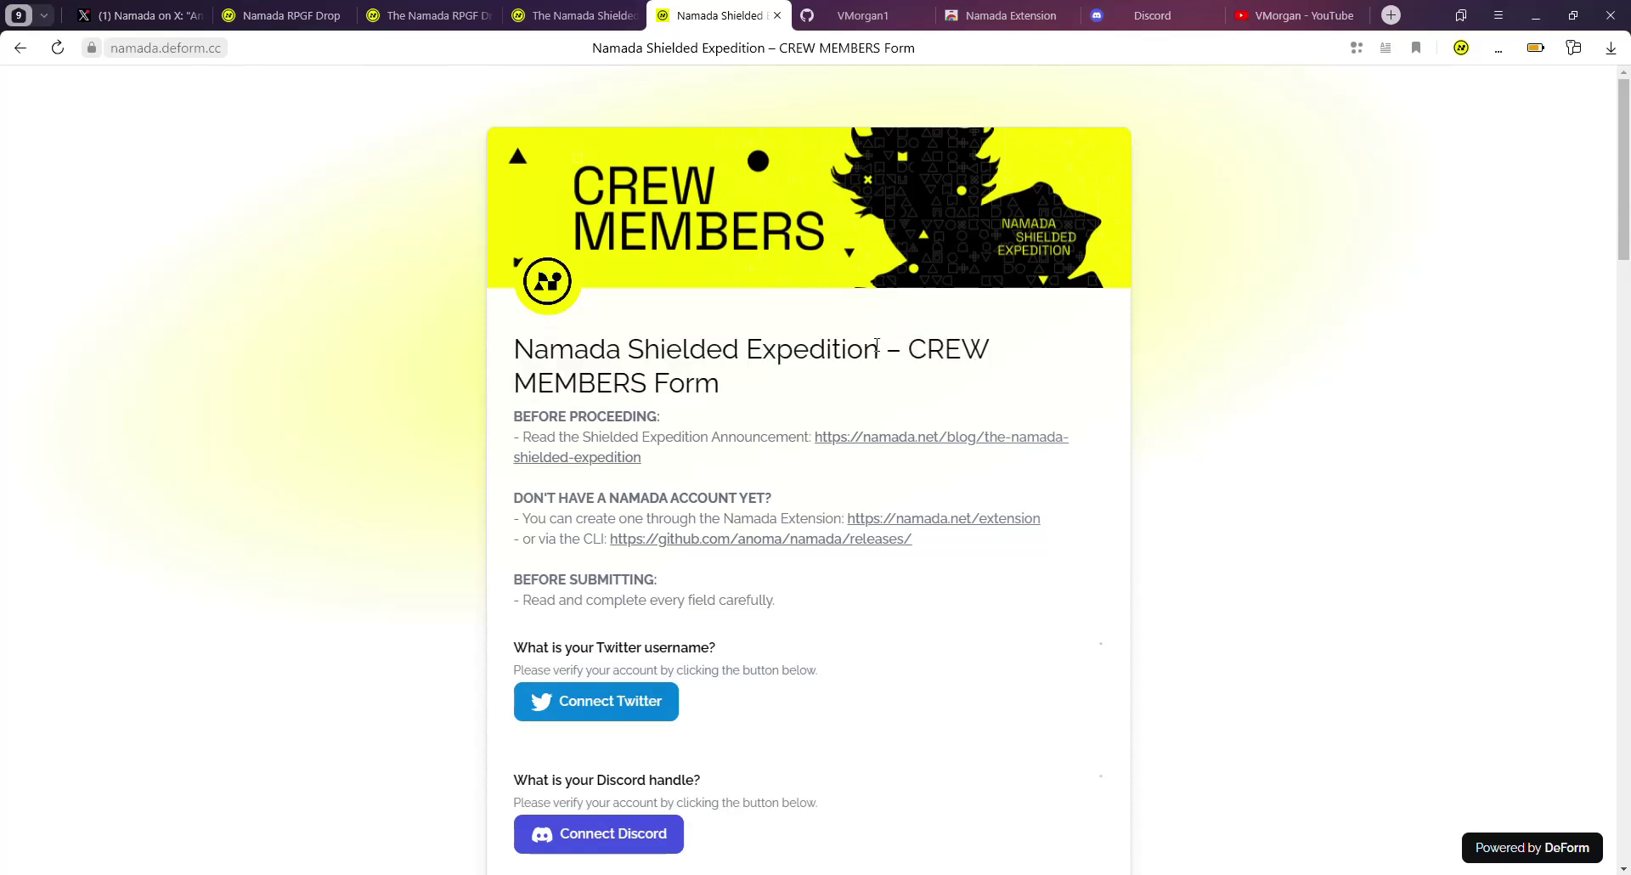
pyautogui.moveTo(1019, 350); pyautogui.dragTo(544, 280)
pyautogui.click(731, 349)
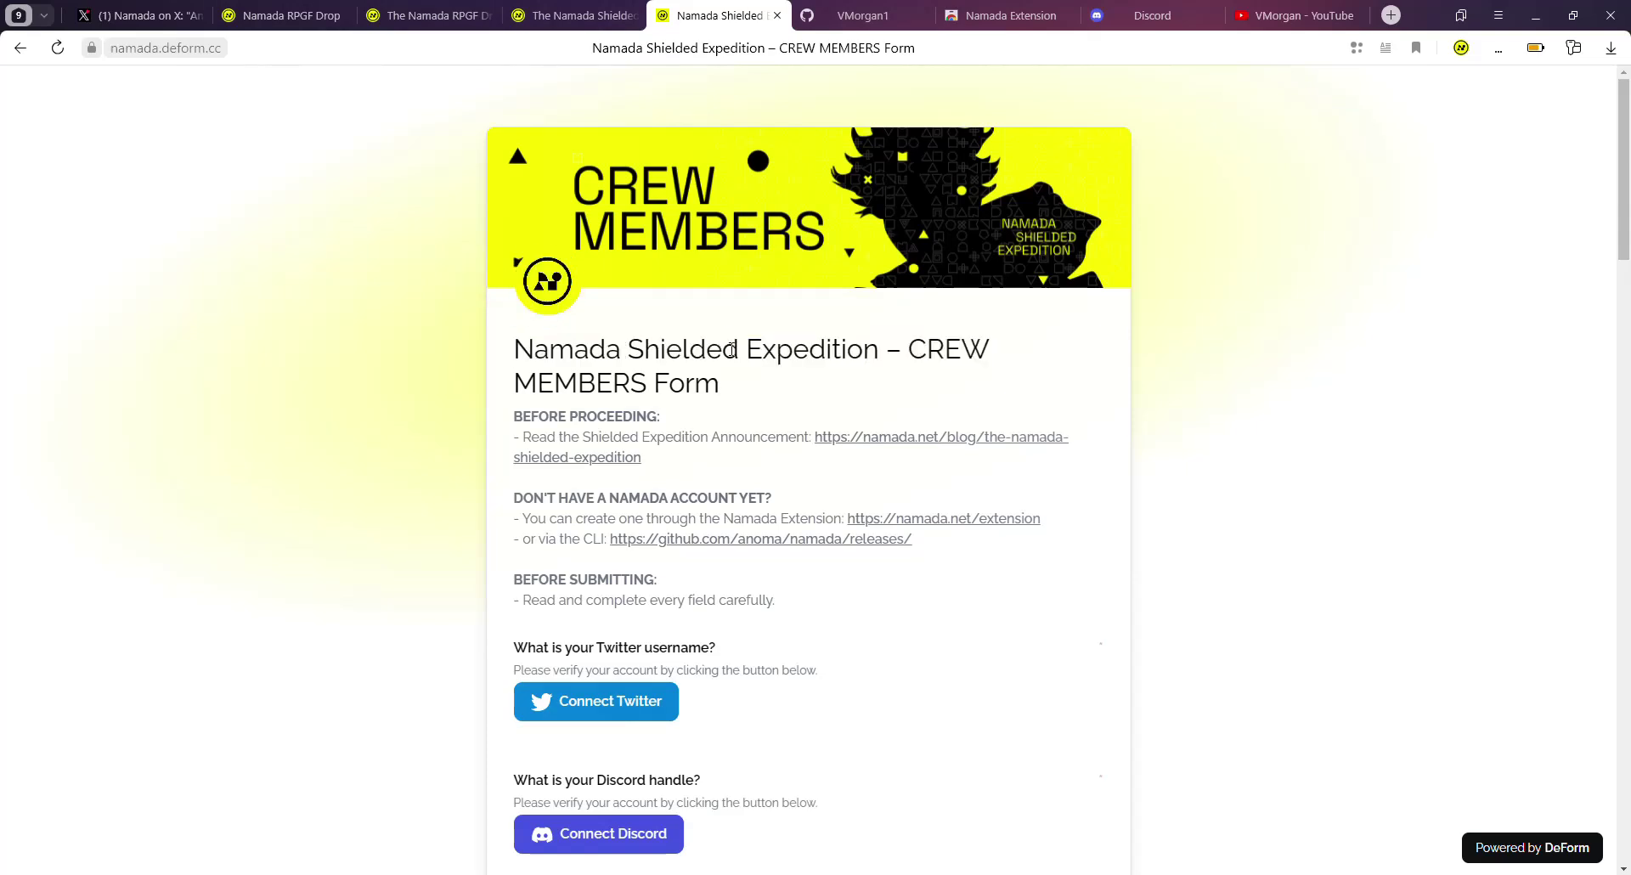
# Step: Switch to the YouTube tab and browse the channel's latest airdrop guide videos
pyautogui.click(1269, 7)
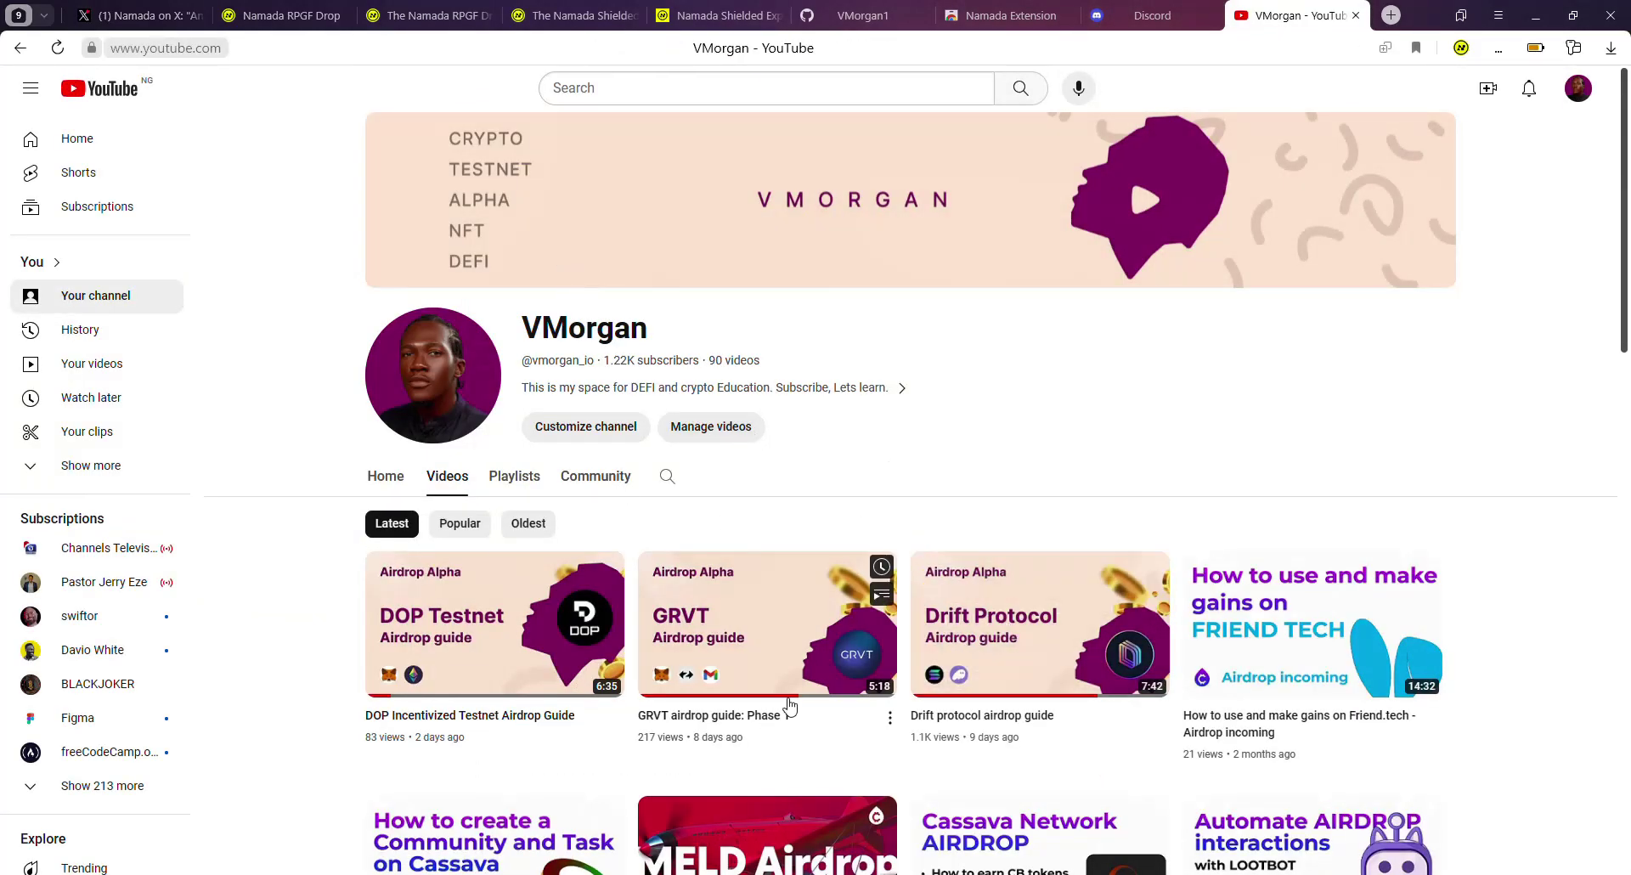
pyautogui.scroll(-1, 782, 692)
pyautogui.scroll(1, 645, 697)
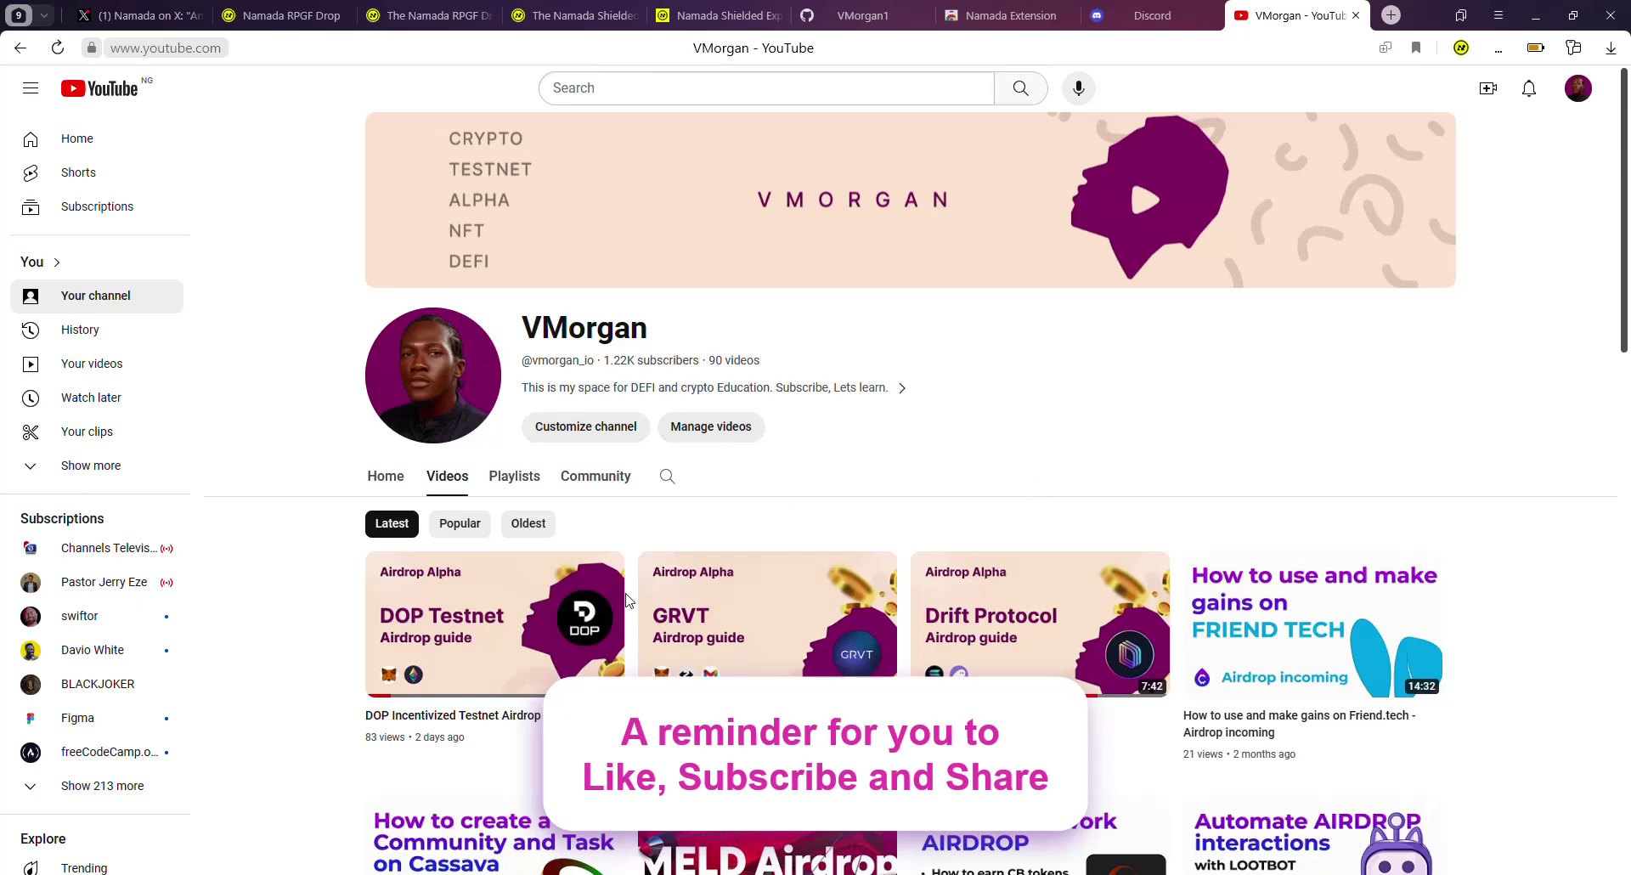
pyautogui.scroll(-1, 626, 600)
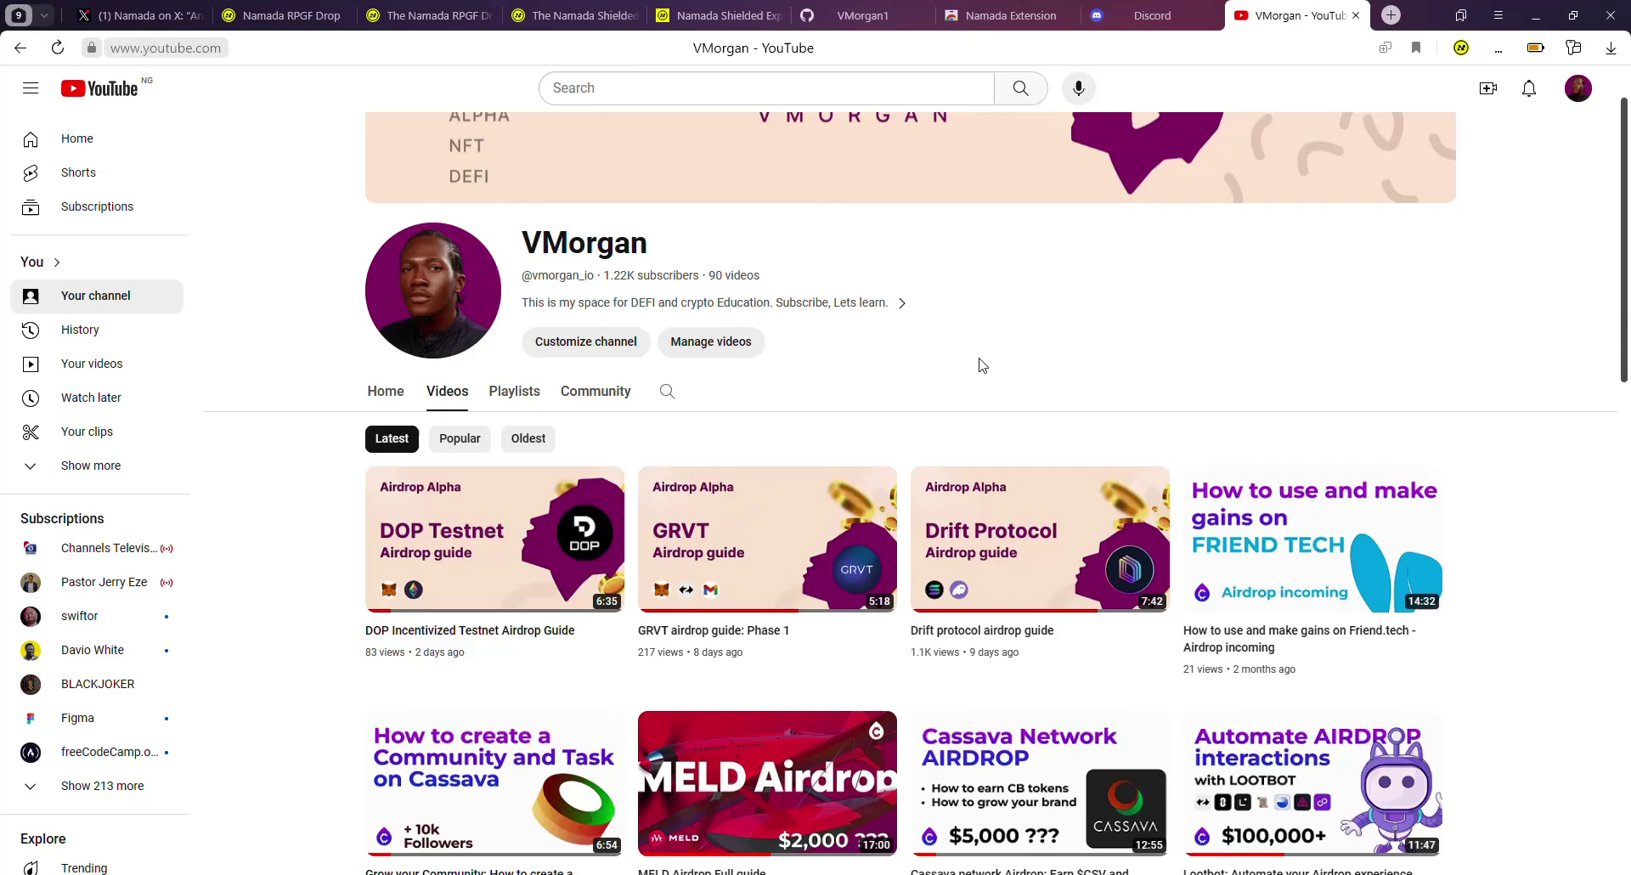
pyautogui.scroll(1, 982, 365)
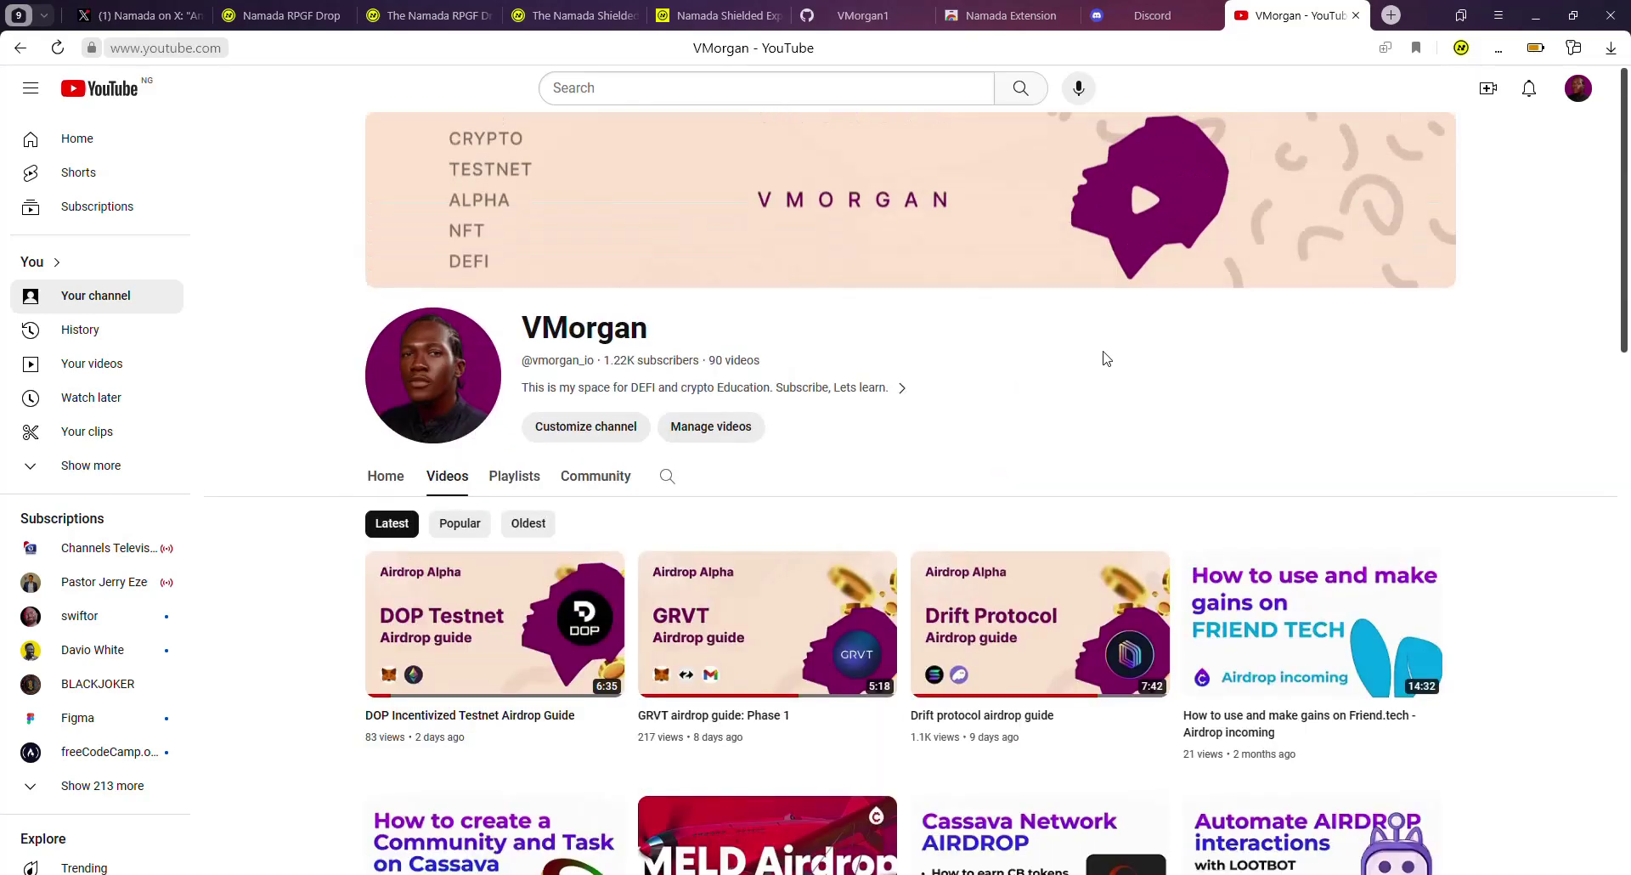